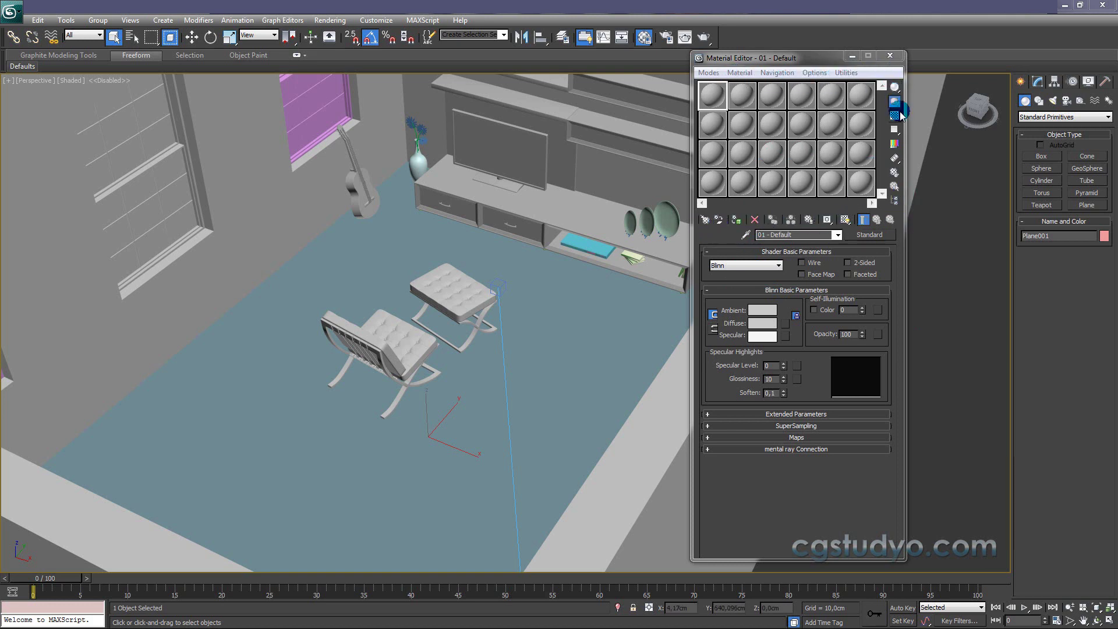
# - Pick the floor's VRayMtl into sample slot 1 with the eyedropper, then activate slot 2
pyautogui.click(584, 279)
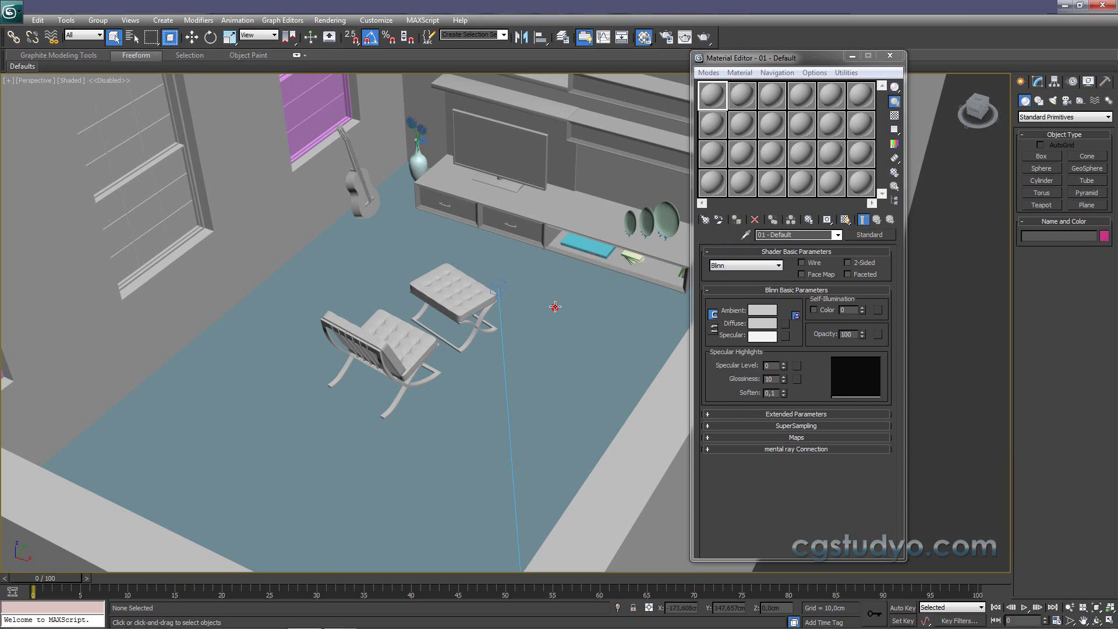
pyautogui.click(606, 302)
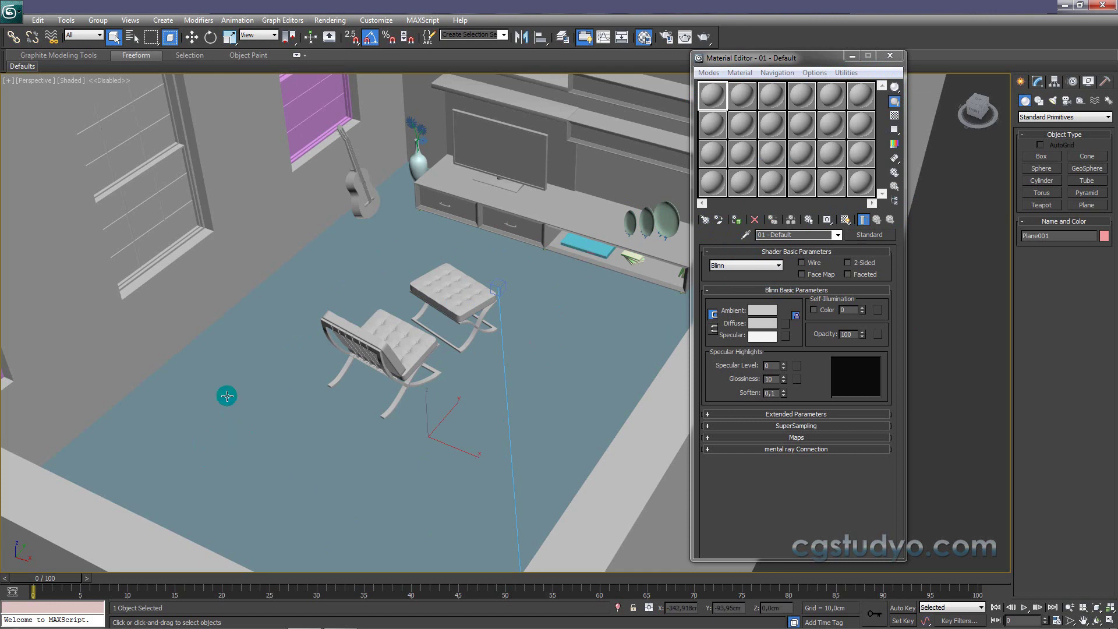
pyautogui.click(703, 104)
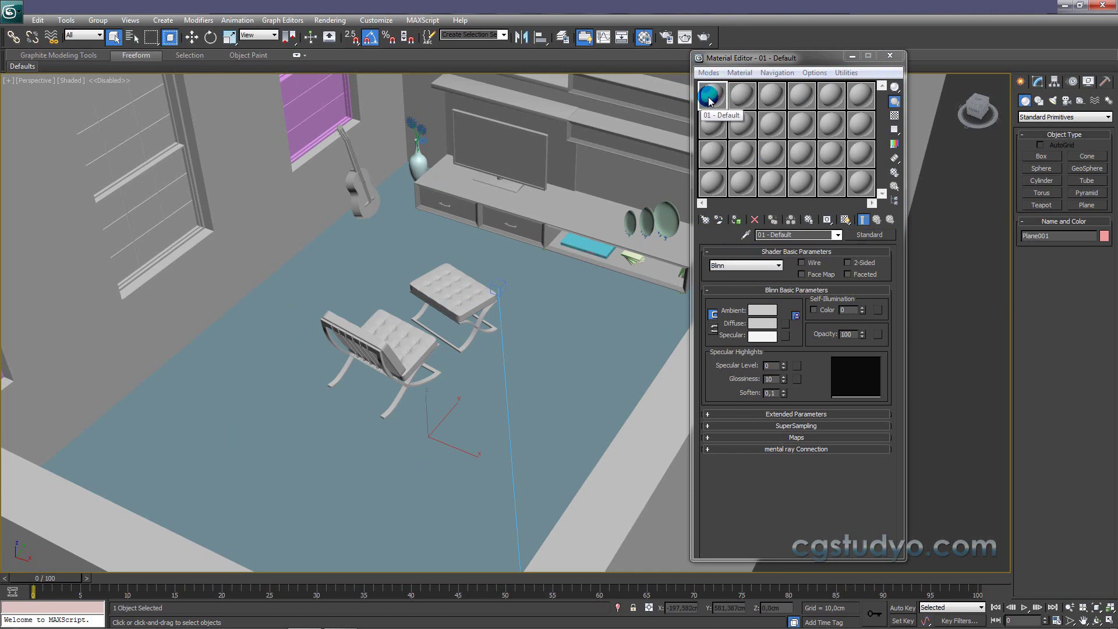
pyautogui.click(746, 236)
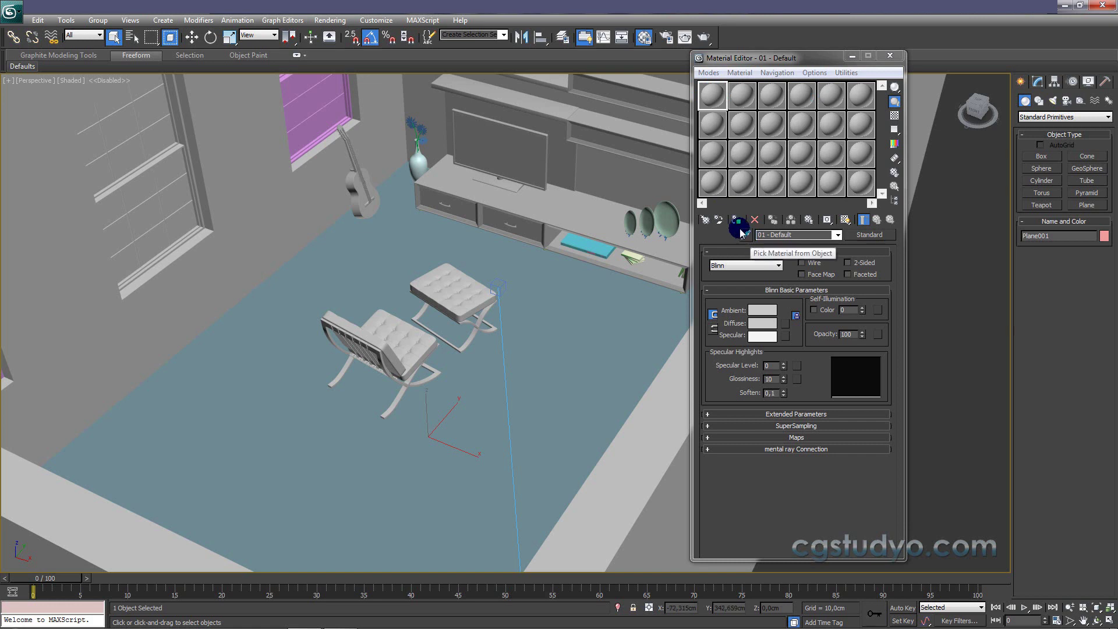
pyautogui.click(746, 236)
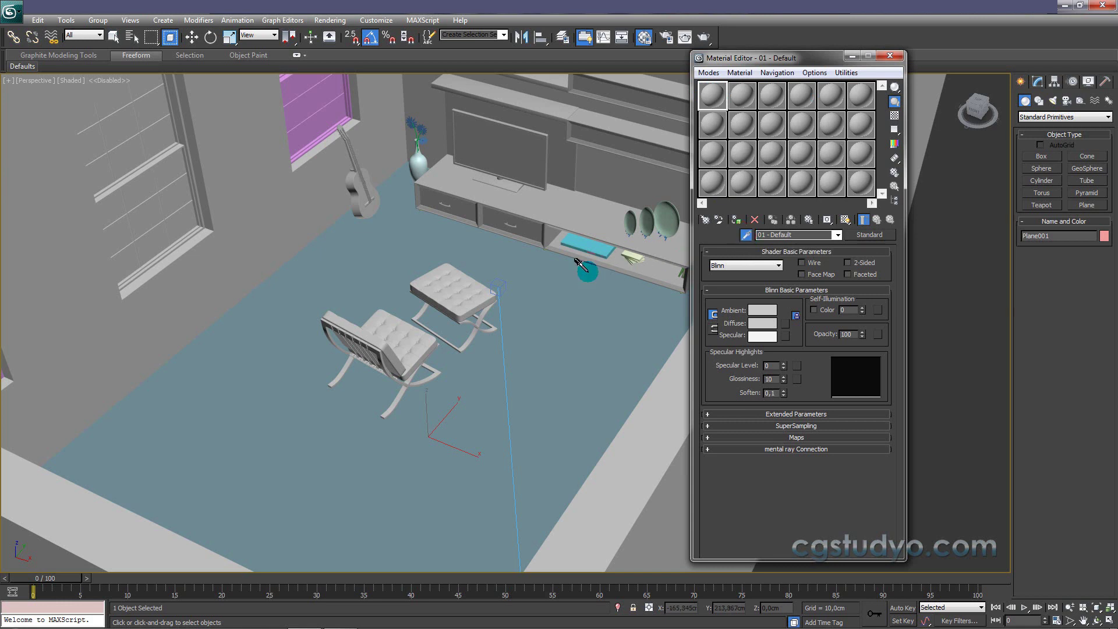
pyautogui.click(371, 255)
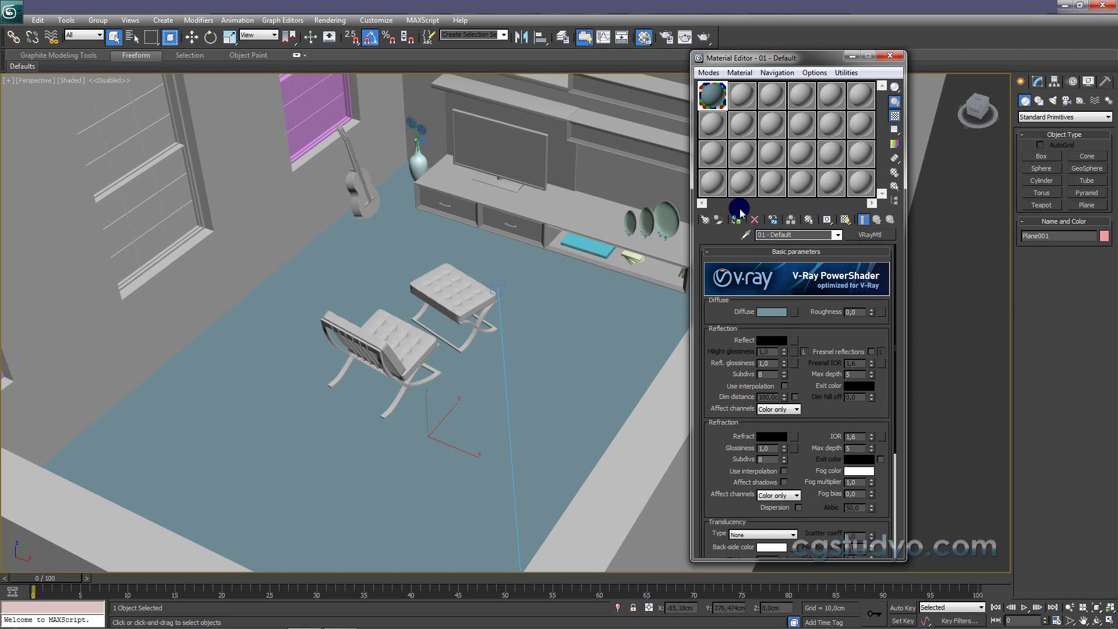
pyautogui.moveTo(740, 213); pyautogui.dragTo(746, 106)
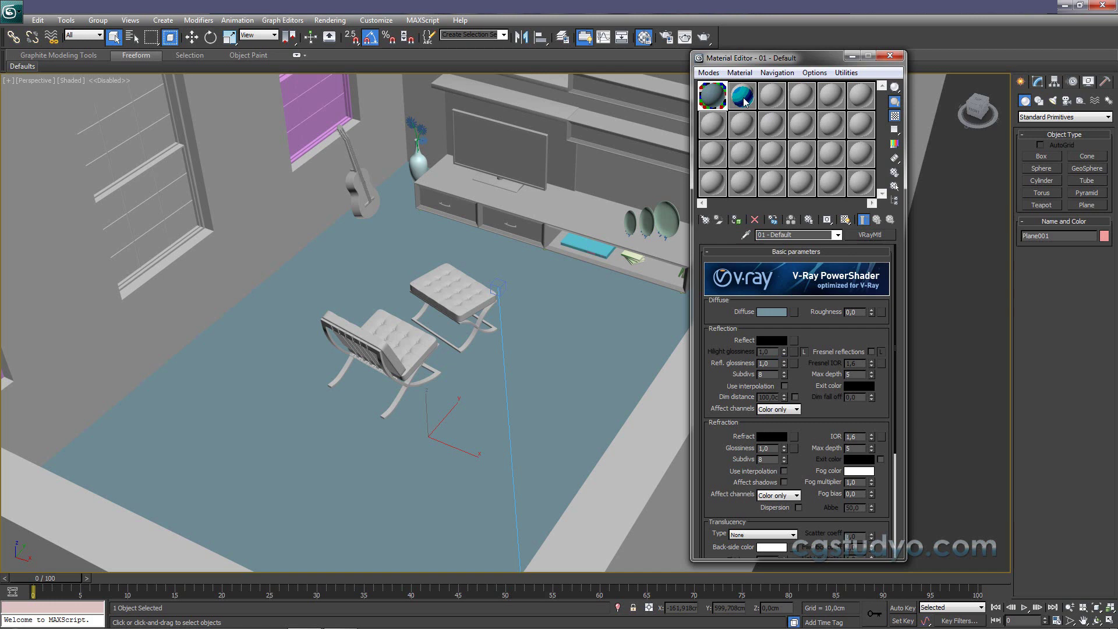
pyautogui.click(745, 101)
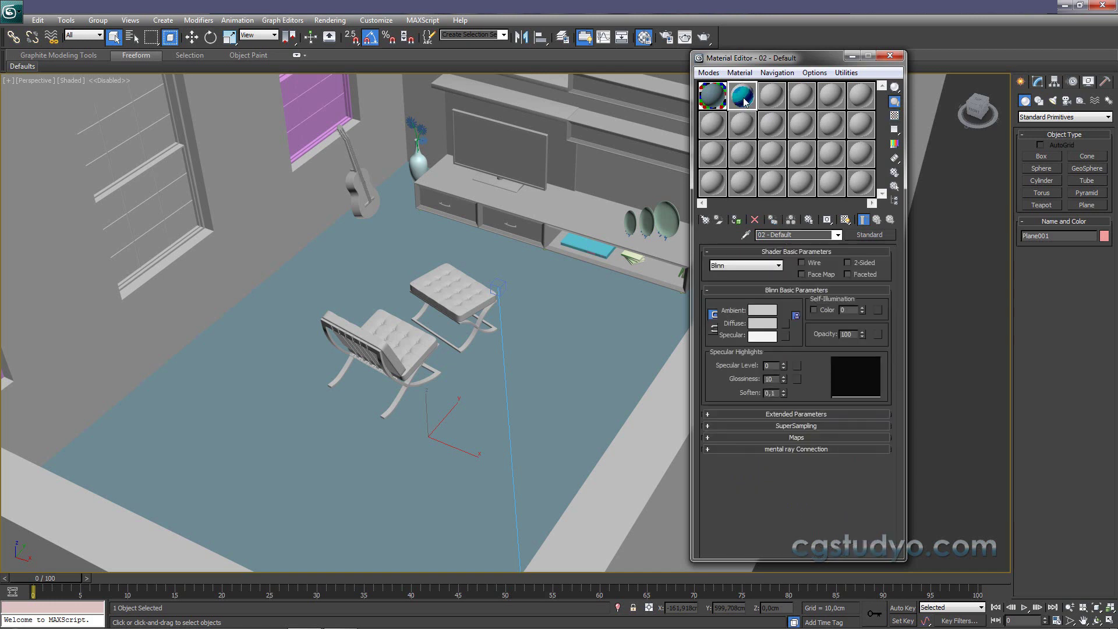
# - Reactivate slot 1's pale-blue 01 - Default VRayMtl and pan the view to frame the whole room
pyautogui.click(707, 102)
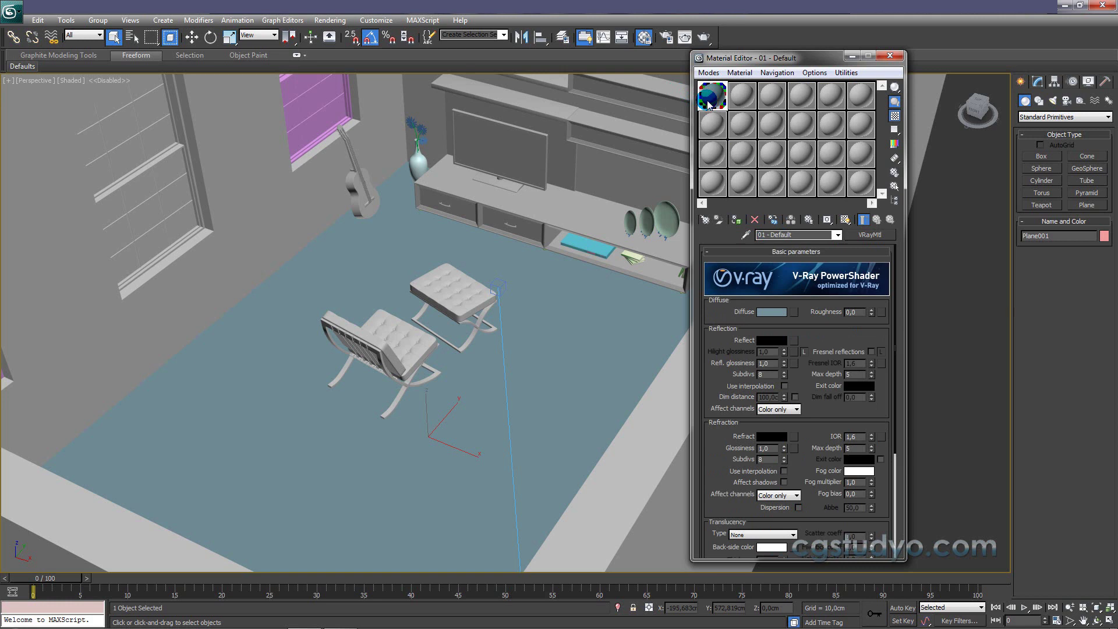
pyautogui.moveTo(709, 105); pyautogui.dragTo(561, 165)
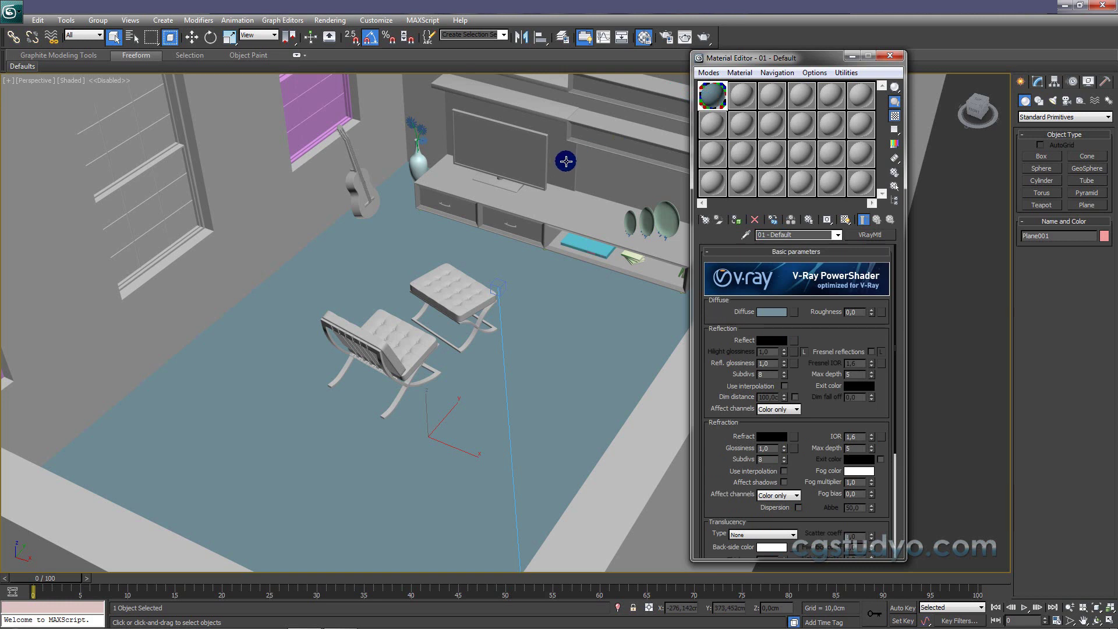
pyautogui.scroll(-3, 522, 125)
pyautogui.scroll(-3, 495, 233)
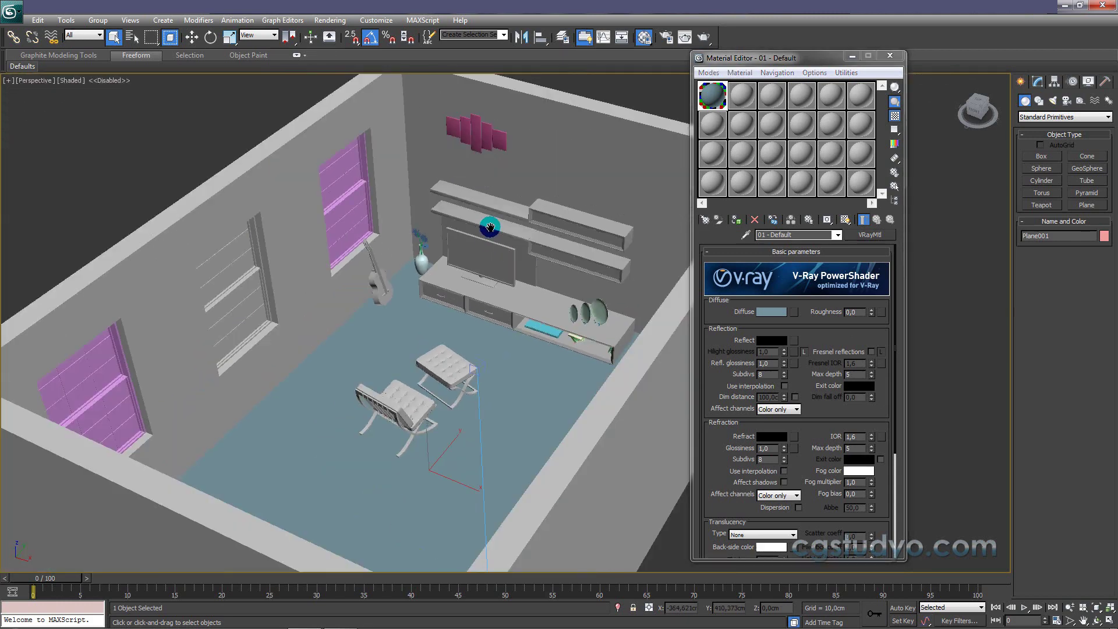
pyautogui.moveTo(490, 227)
pyautogui.mouseDown(button='middle')
pyautogui.moveTo(305, 245)
pyautogui.moveTo(344, 294)
pyautogui.mouseUp(button='middle')
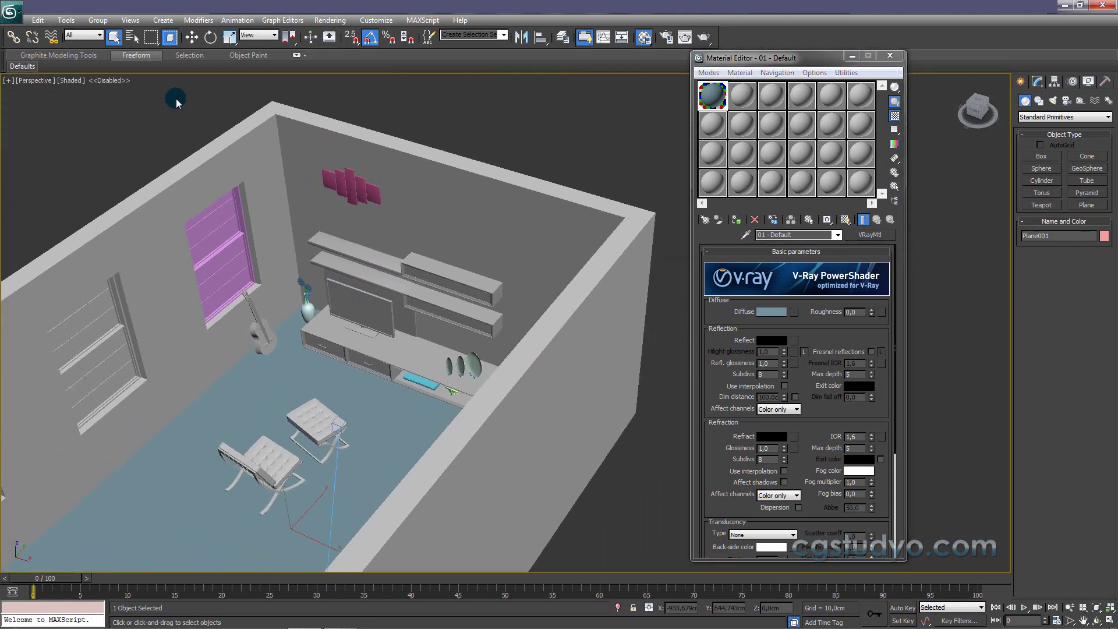
pyautogui.click(10, 11)
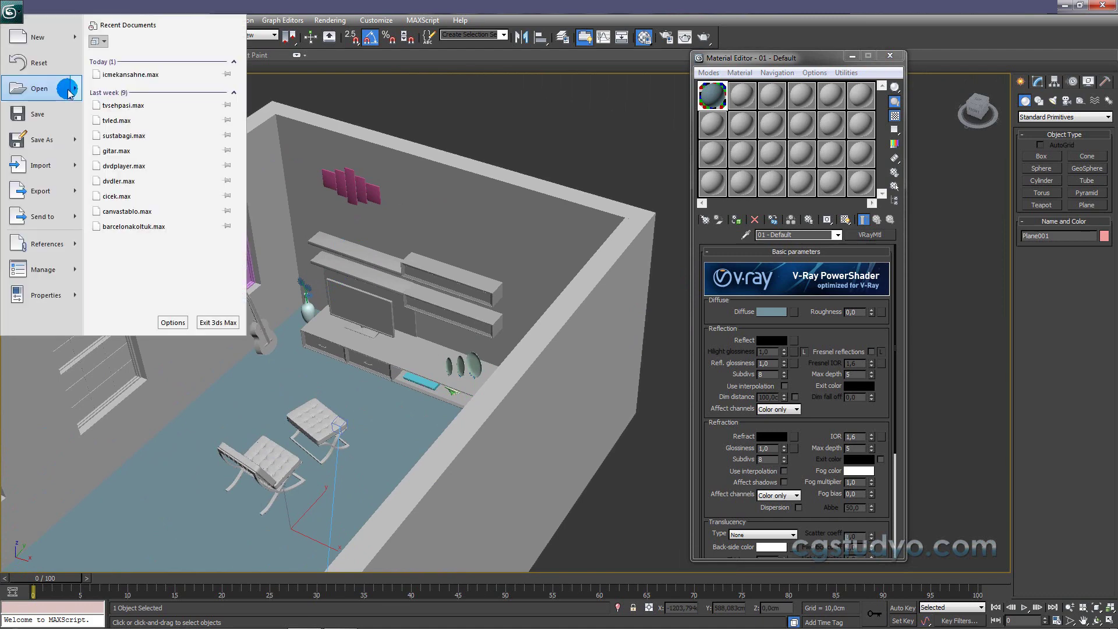
pyautogui.click(511, 107)
pyautogui.scroll(5, 379, 255)
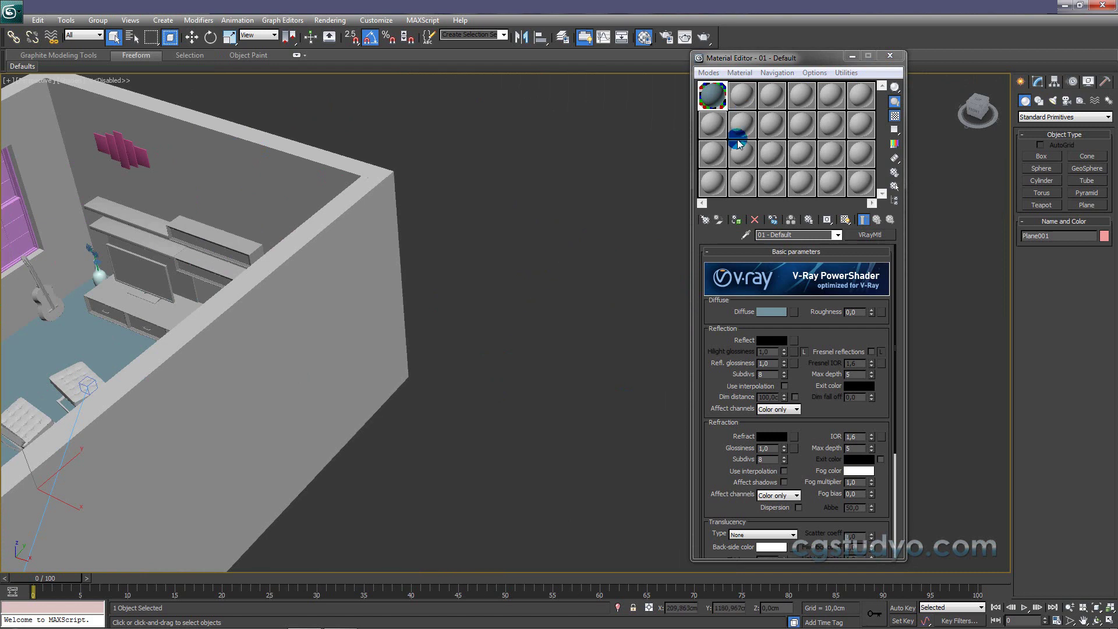
# - Activate slot 2, toggle material picking, and move the view into the room interior
pyautogui.click(743, 98)
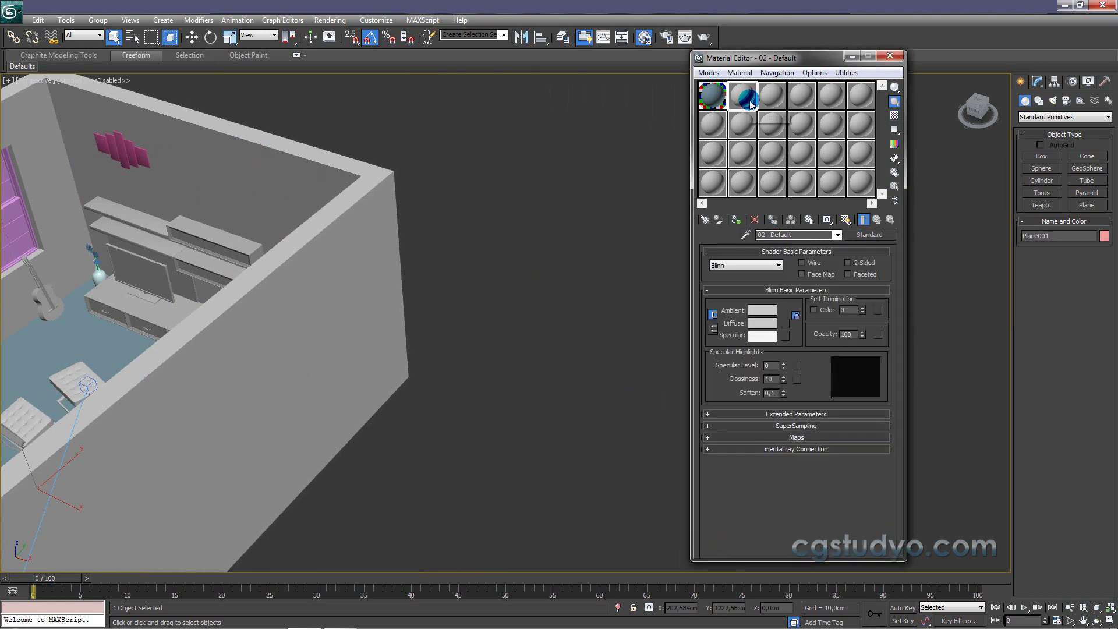
pyautogui.moveTo(743, 99); pyautogui.dragTo(749, 247)
pyautogui.click(745, 236)
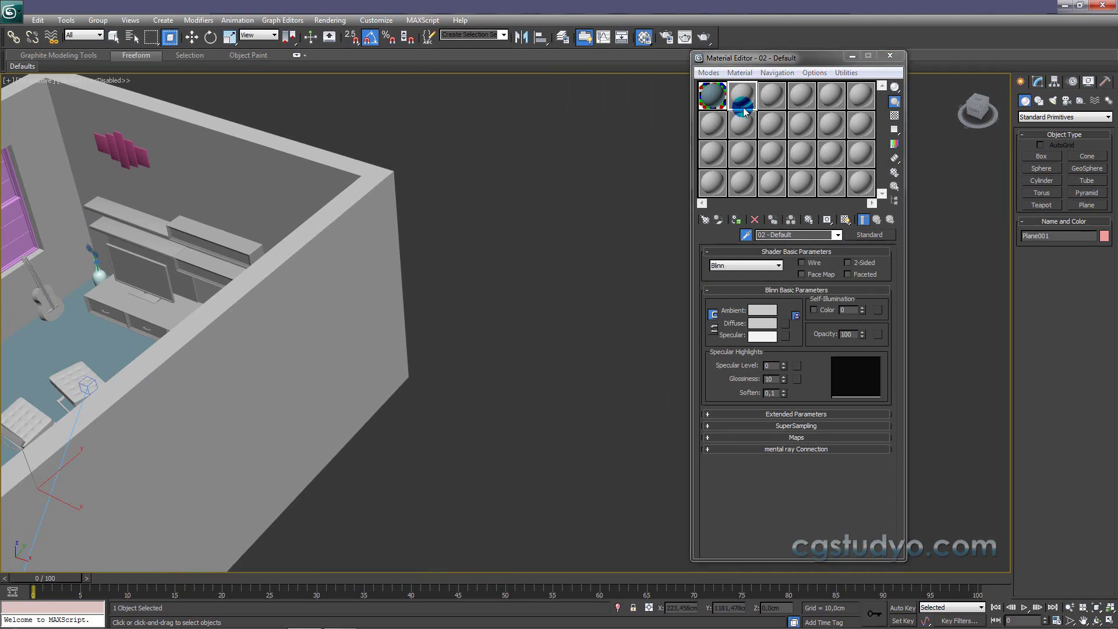
pyautogui.moveTo(731, 99); pyautogui.dragTo(443, 242)
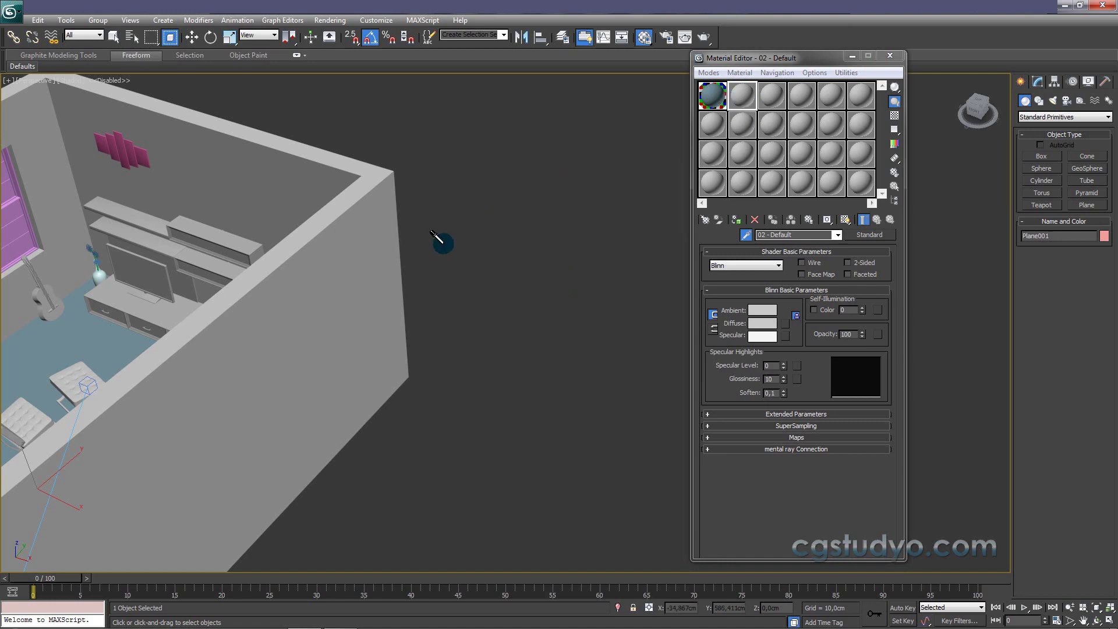
pyautogui.moveTo(443, 242); pyautogui.dragTo(494, 234, button='middle')
pyautogui.scroll(5, 494, 235)
pyautogui.scroll(2, 170, 342)
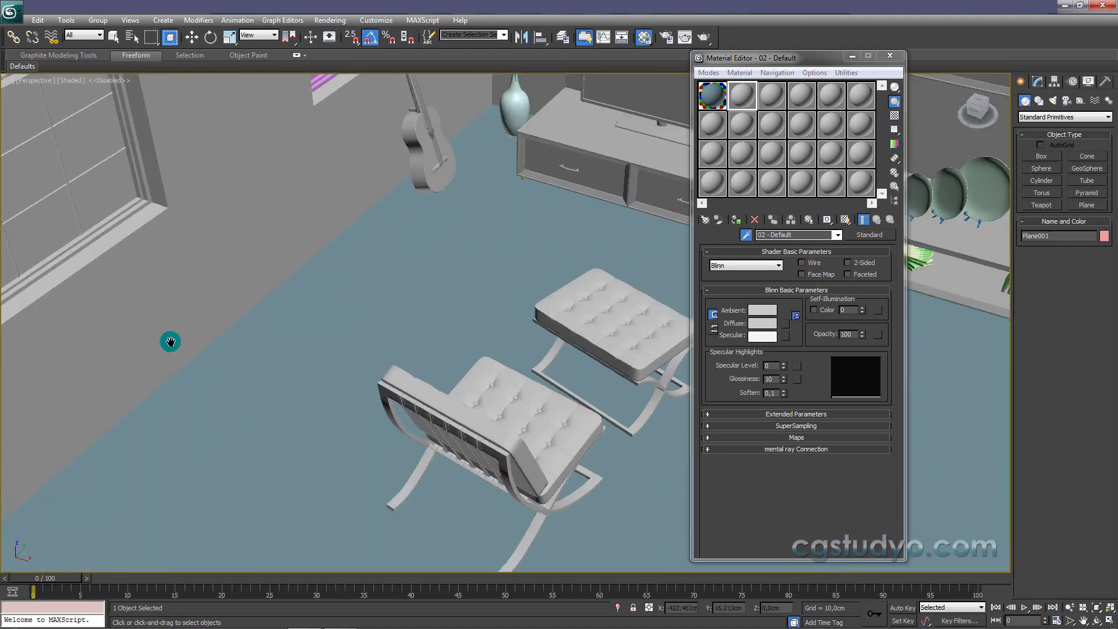
pyautogui.scroll(-1, 370, 295)
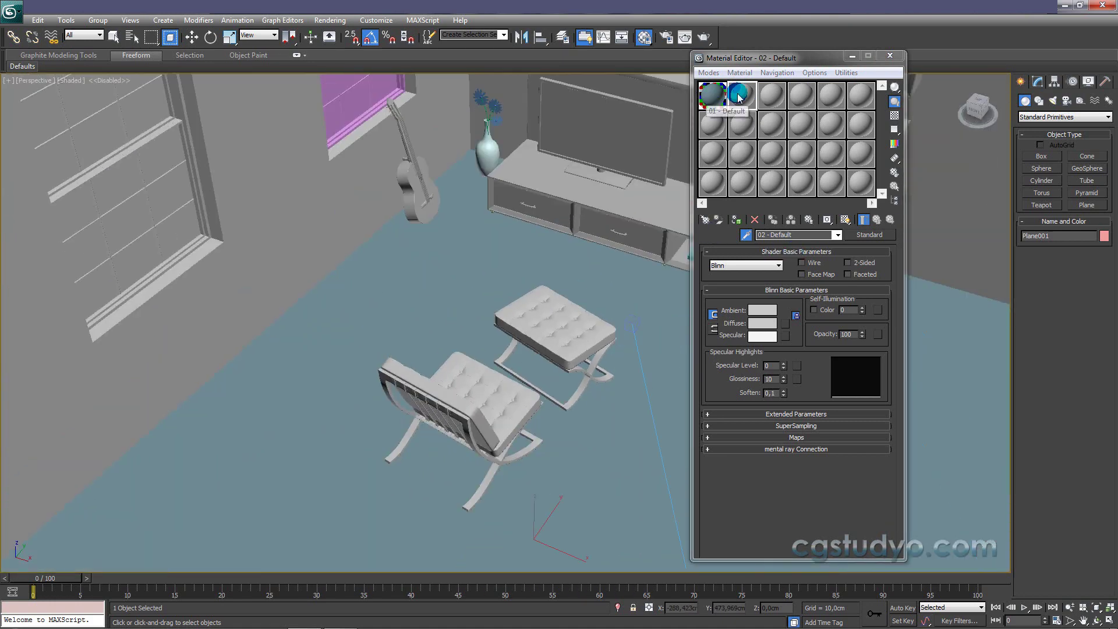
# - Return to slot 1, exit picking mode, and zoom and pan onto the TV unit
pyautogui.click(721, 103)
pyautogui.moveTo(720, 103); pyautogui.dragTo(676, 172)
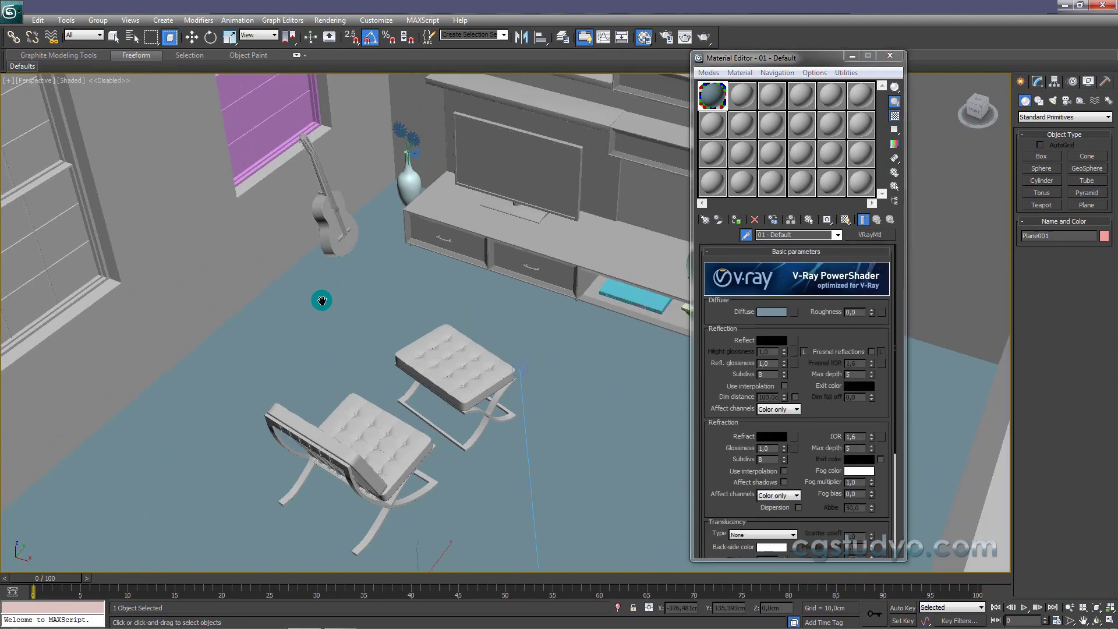
pyautogui.scroll(3, 320, 299)
pyautogui.click(745, 235)
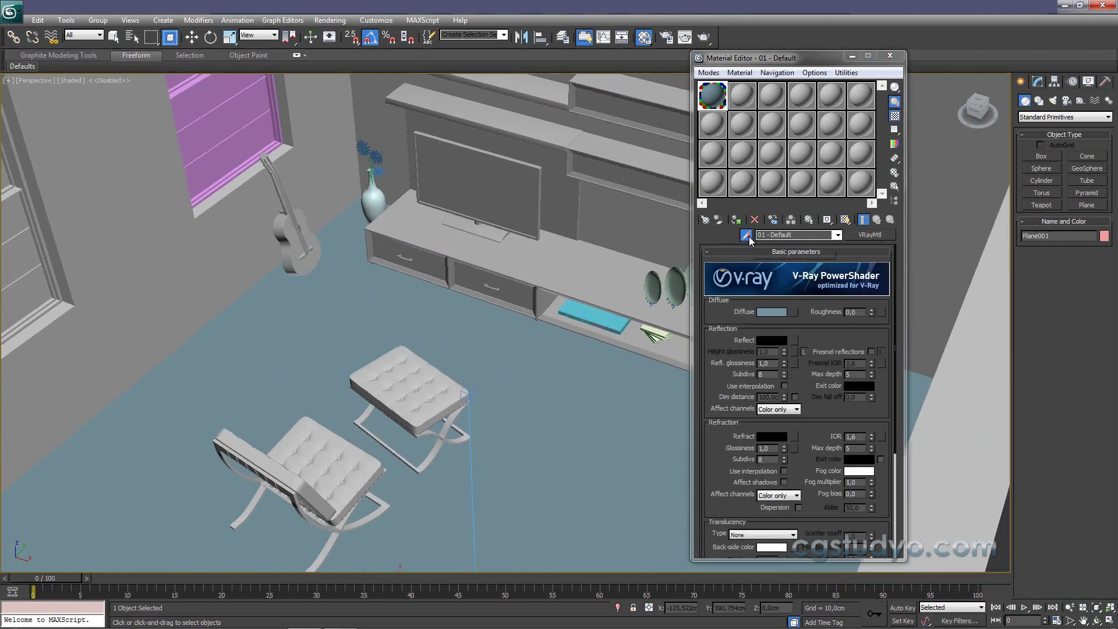
pyautogui.scroll(2, 503, 271)
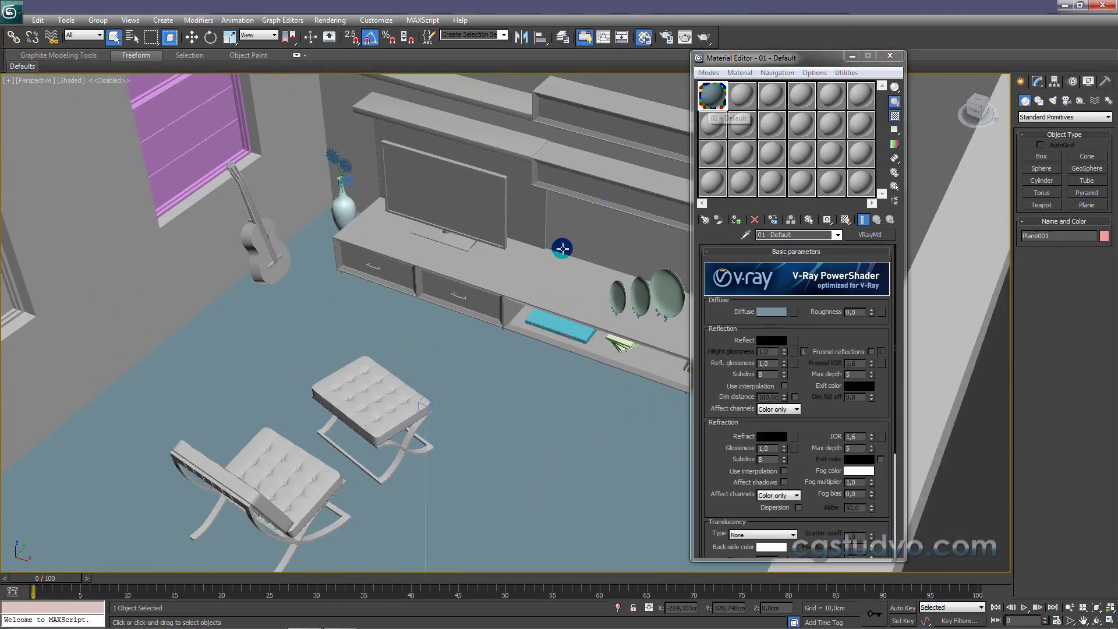
pyautogui.scroll(2, 564, 242)
pyautogui.scroll(2, 444, 232)
pyautogui.moveTo(616, 274); pyautogui.dragTo(499, 268, button='middle')
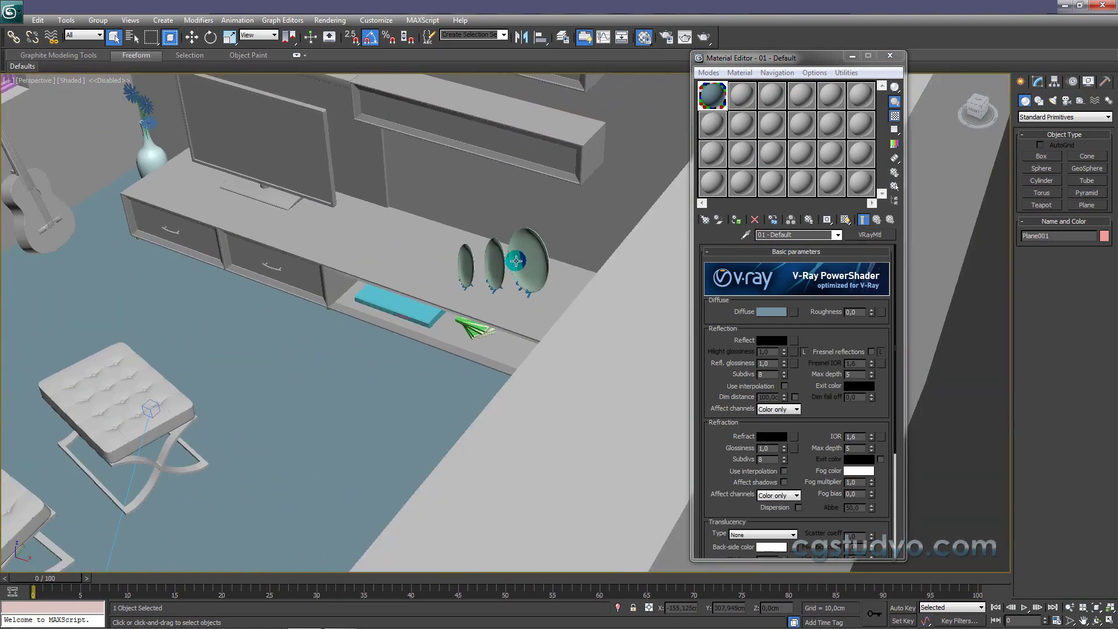
# - Select the decorative plates group and apply the 01 - Default VRayMtl to it
pyautogui.click(515, 261)
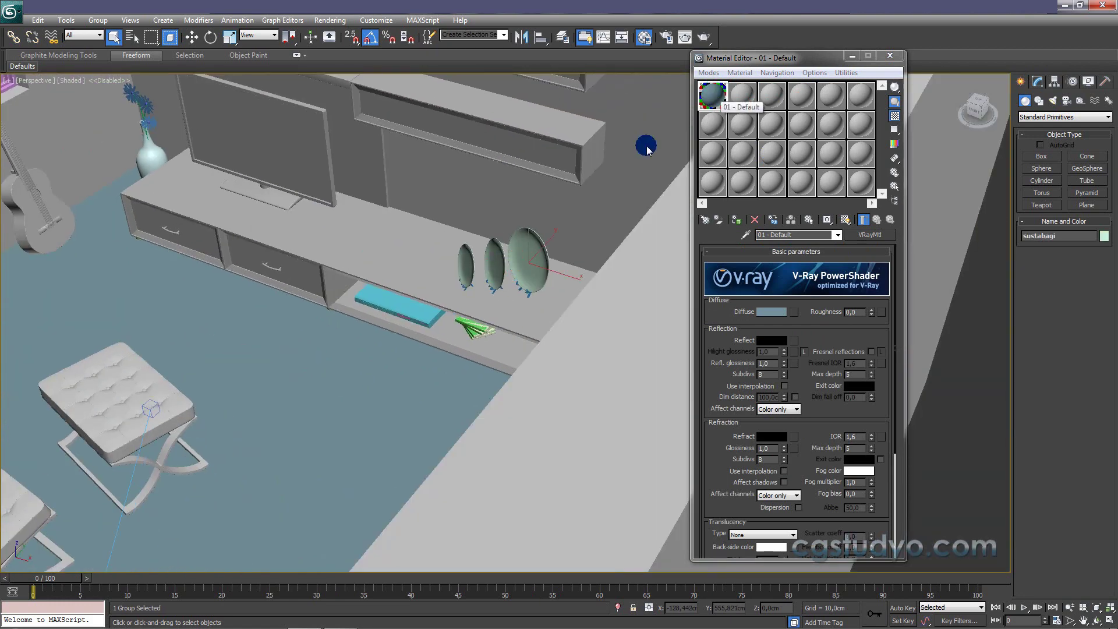
pyautogui.moveTo(722, 96); pyautogui.dragTo(492, 245)
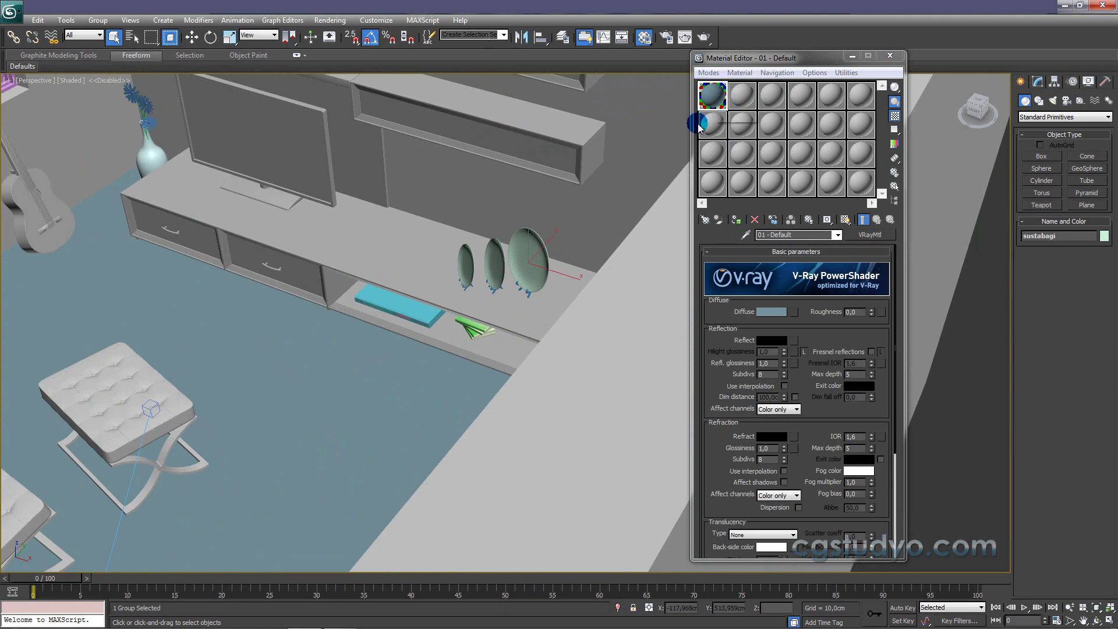
pyautogui.moveTo(722, 96)
pyautogui.mouseDown()
pyautogui.moveTo(718, 147)
pyautogui.moveTo(735, 221)
pyautogui.mouseUp()
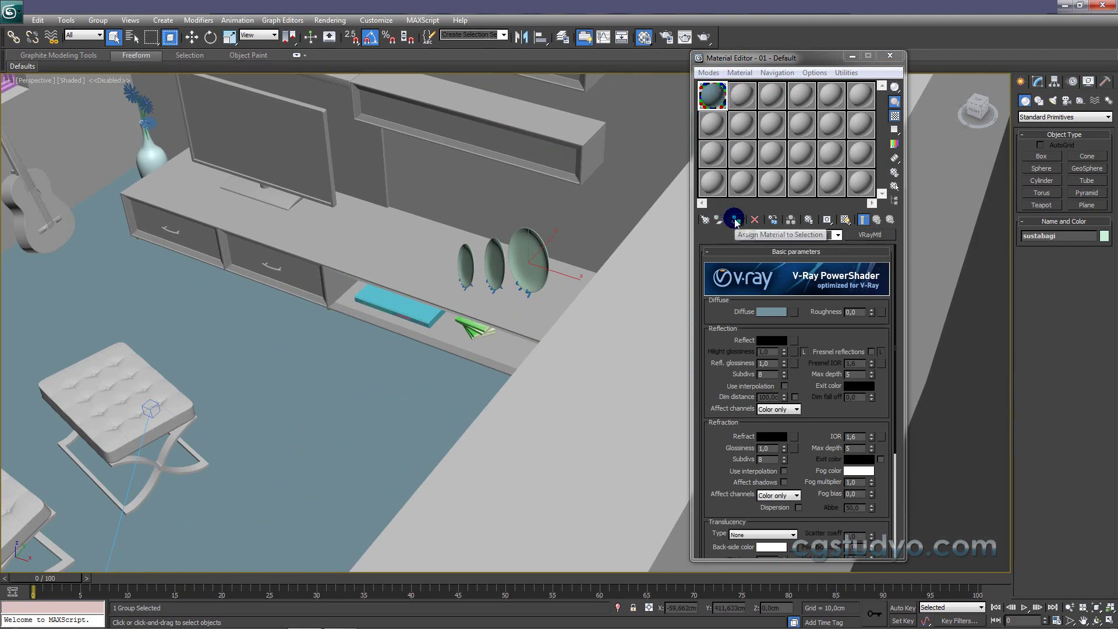
pyautogui.click(735, 220)
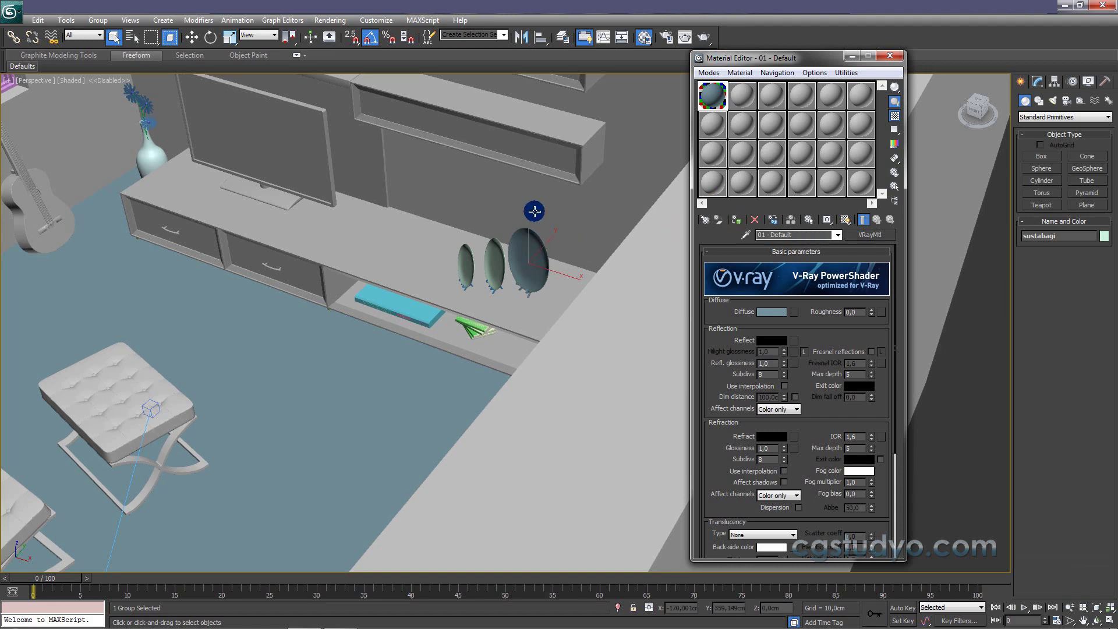
pyautogui.scroll(1, 535, 211)
pyautogui.scroll(2, 519, 245)
pyautogui.scroll(1, 507, 243)
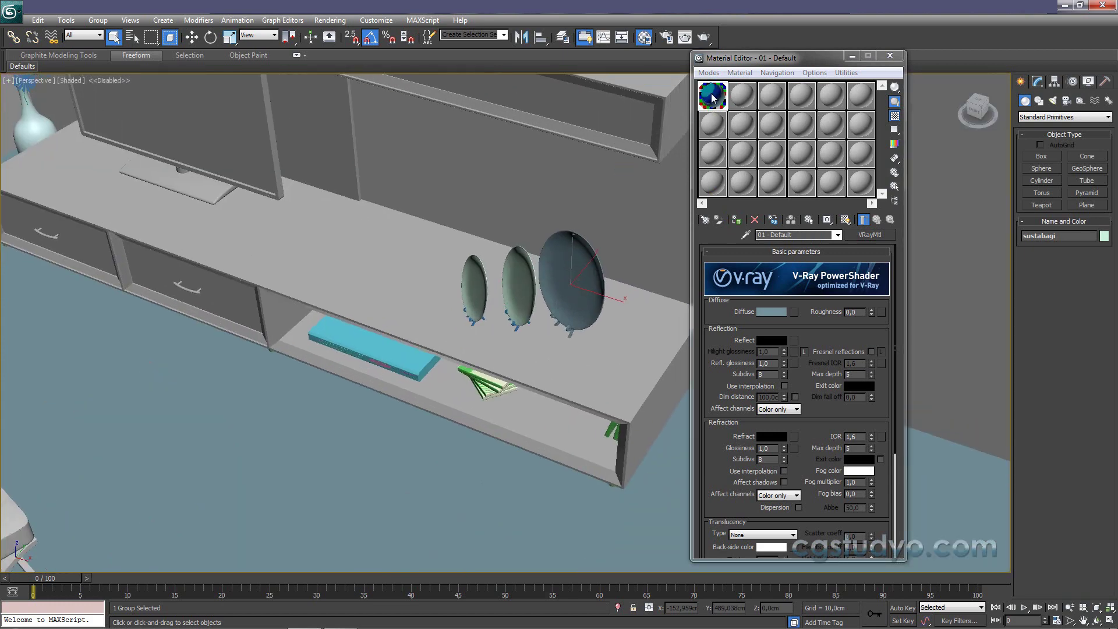
pyautogui.moveTo(713, 98); pyautogui.dragTo(694, 114)
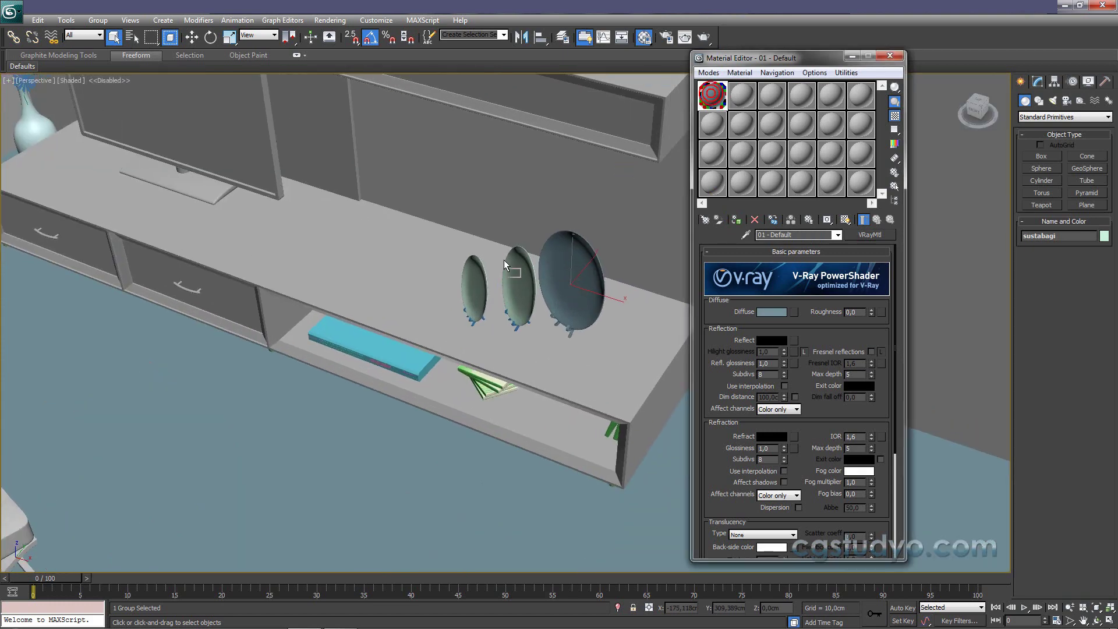
# - Drop the material onto the middle plate and reframe the view on the TV unit
pyautogui.moveTo(517, 284); pyautogui.dragTo(517, 285)
pyautogui.scroll(-2, 500, 284)
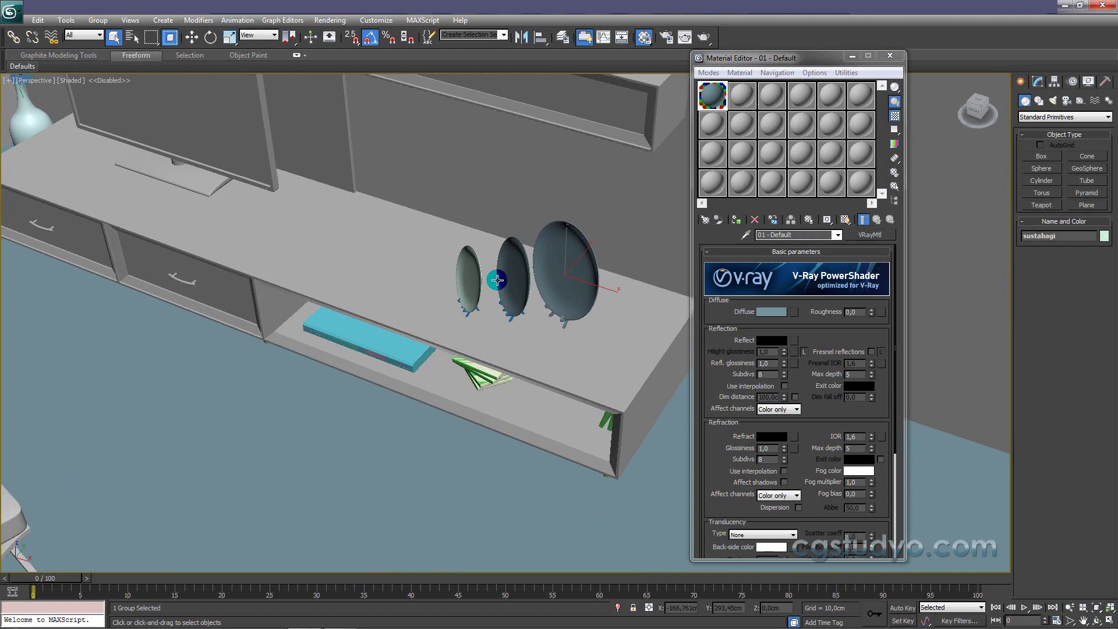
pyautogui.scroll(-3, 498, 281)
pyautogui.scroll(-2, 498, 279)
pyautogui.scroll(5, 437, 328)
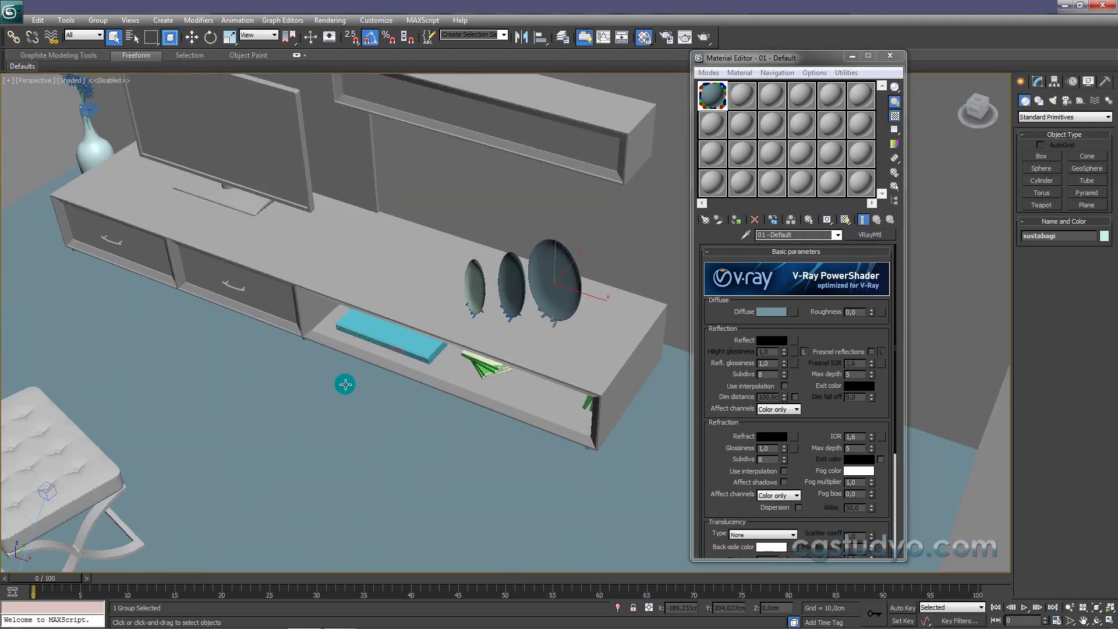
pyautogui.moveTo(289, 435); pyautogui.dragTo(347, 371, button='middle')
pyautogui.scroll(-2, 352, 319)
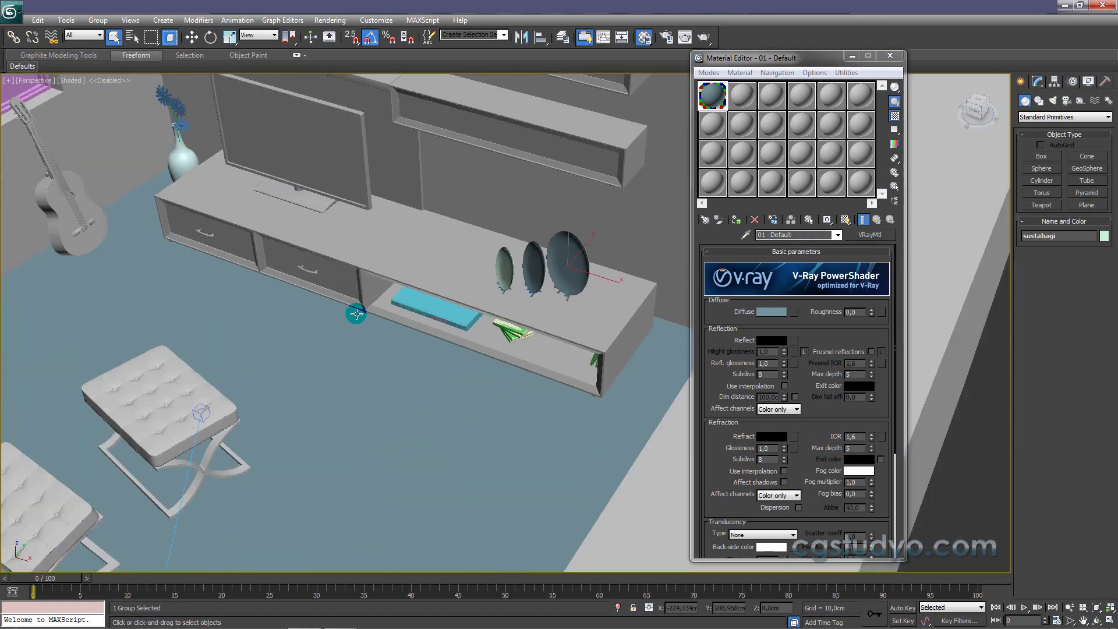
pyautogui.scroll(-2, 357, 313)
pyautogui.scroll(5, 558, 267)
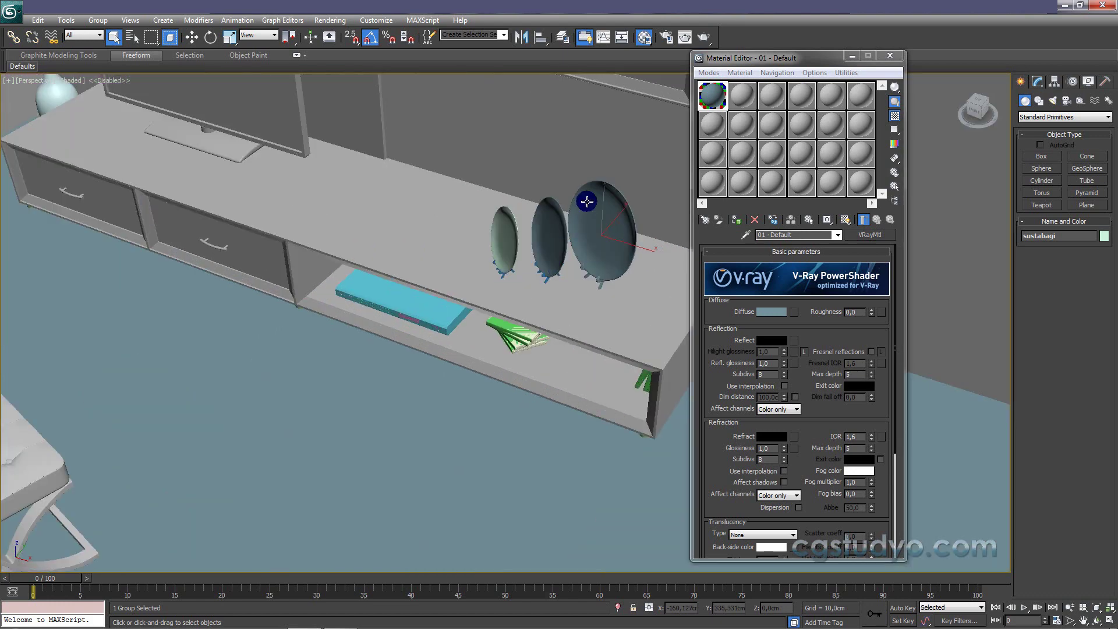
pyautogui.scroll(-1, 474, 240)
pyautogui.scroll(-1, 562, 217)
pyautogui.scroll(-1, 561, 218)
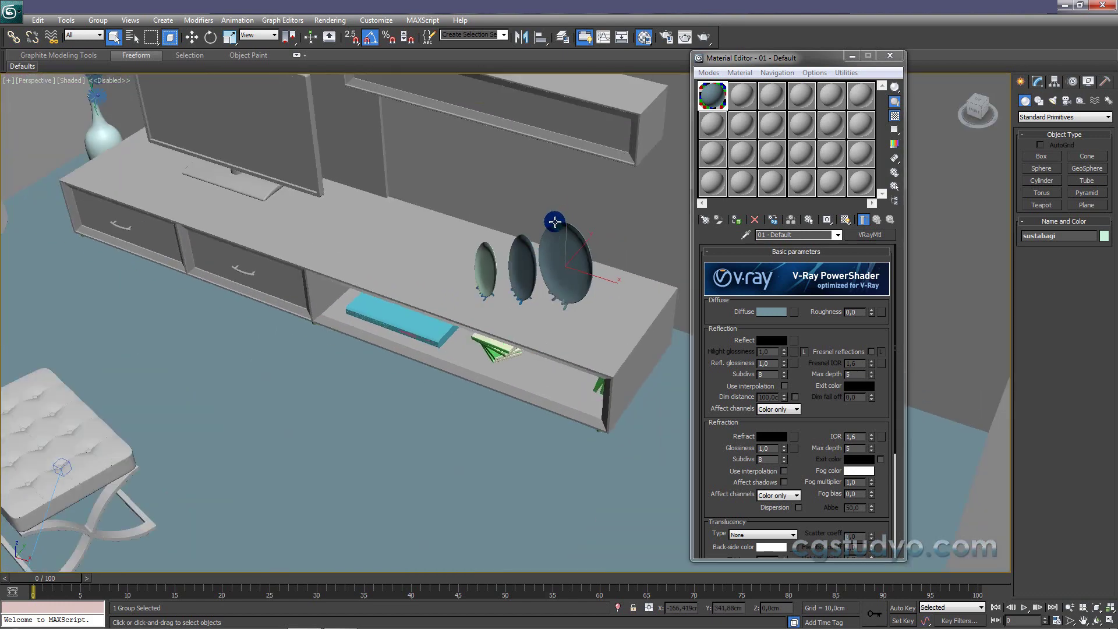
pyautogui.scroll(-1, 555, 222)
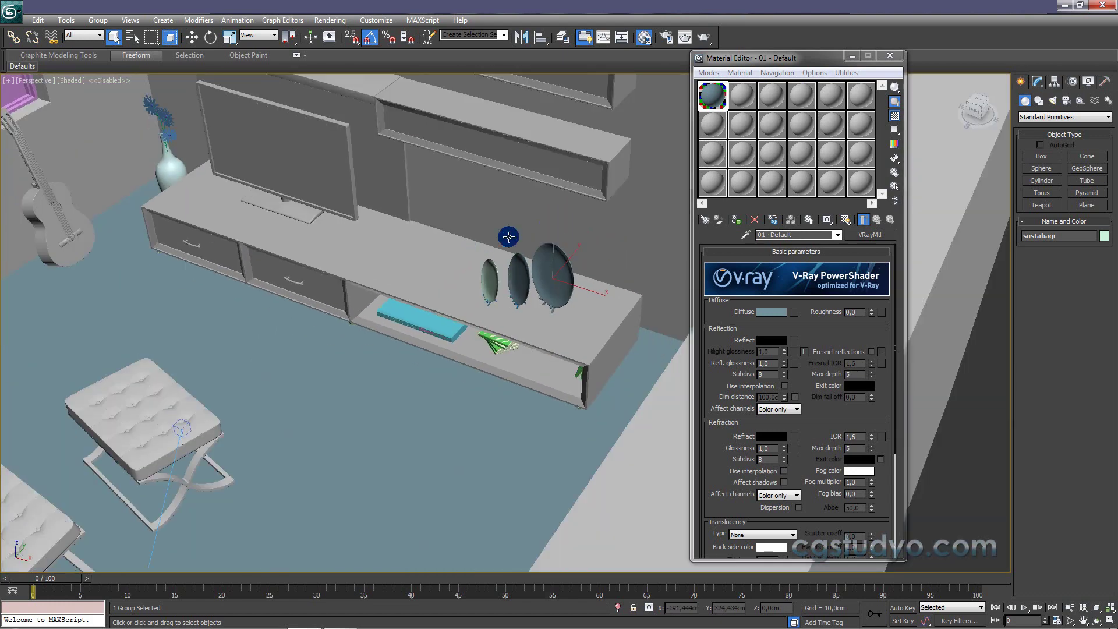
# - Apply the material to the left plate and assign it to the selected plates
pyautogui.moveTo(718, 99); pyautogui.dragTo(489, 278)
pyautogui.click(489, 277)
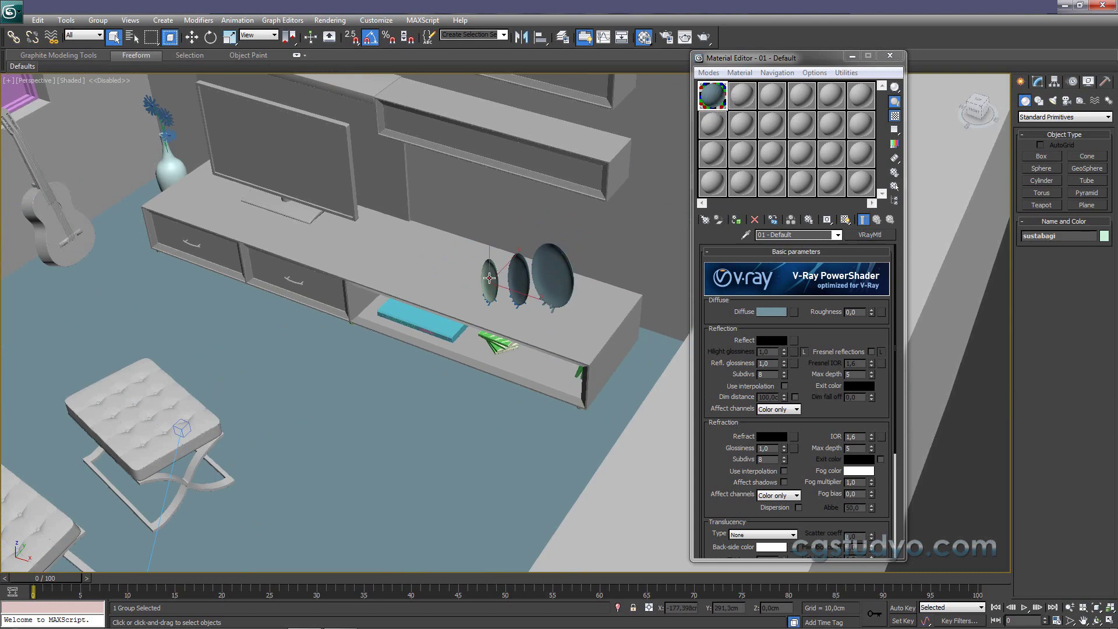
pyautogui.click(736, 221)
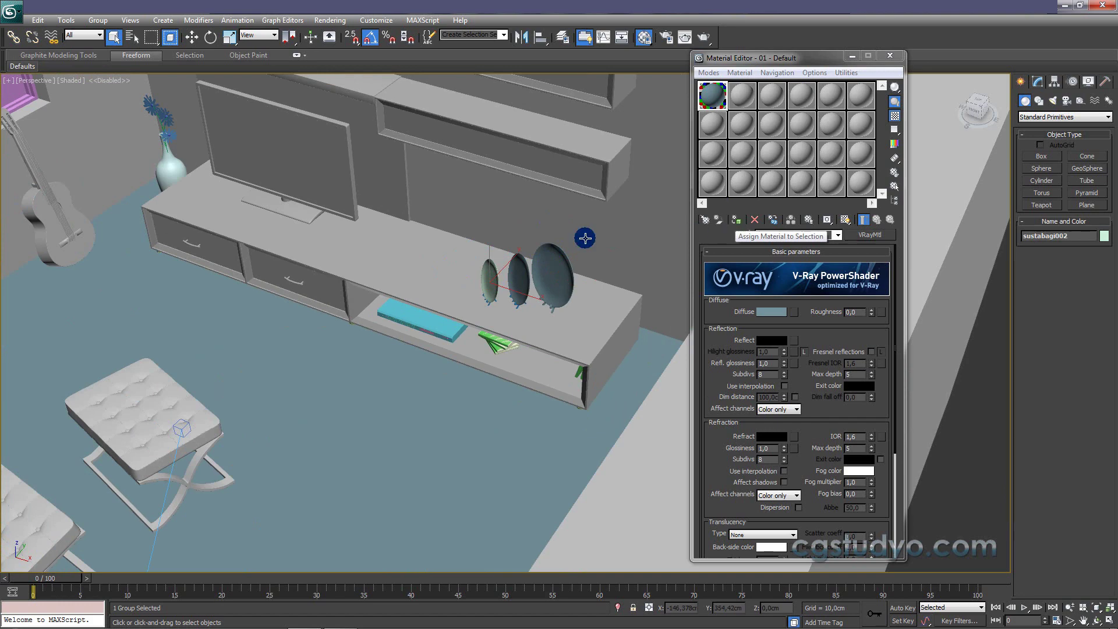
pyautogui.moveTo(432, 240); pyautogui.dragTo(438, 247, button='middle')
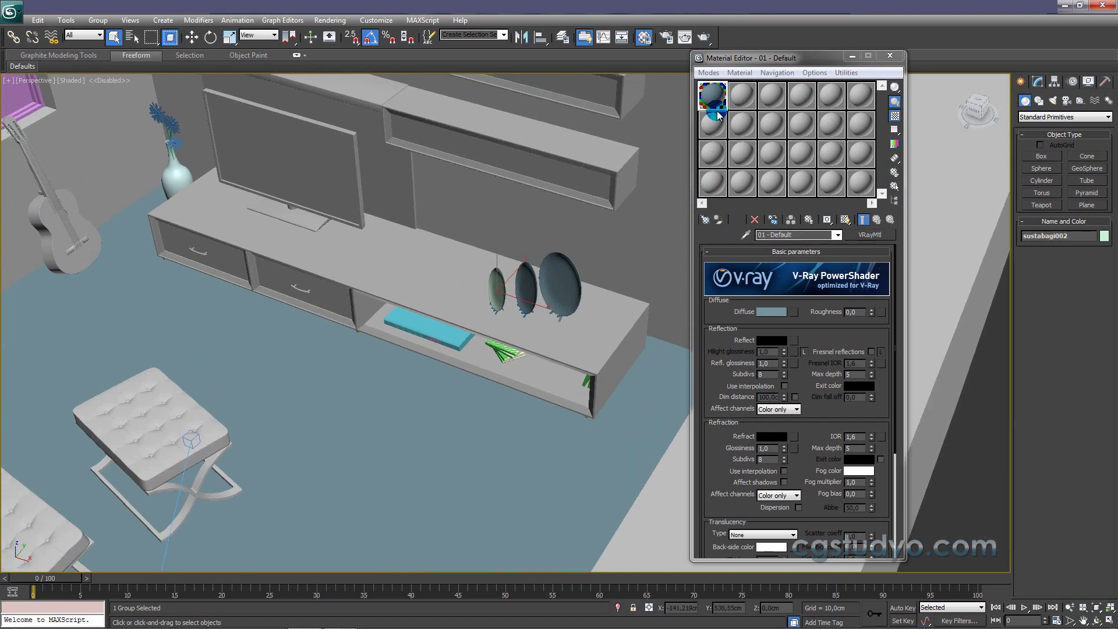
# - Box-select the TV unit, wall shelves and nearby furniture and assign them the 01 - Default VRayMtl
pyautogui.scroll(-1, 478, 181)
pyautogui.scroll(-1, 442, 190)
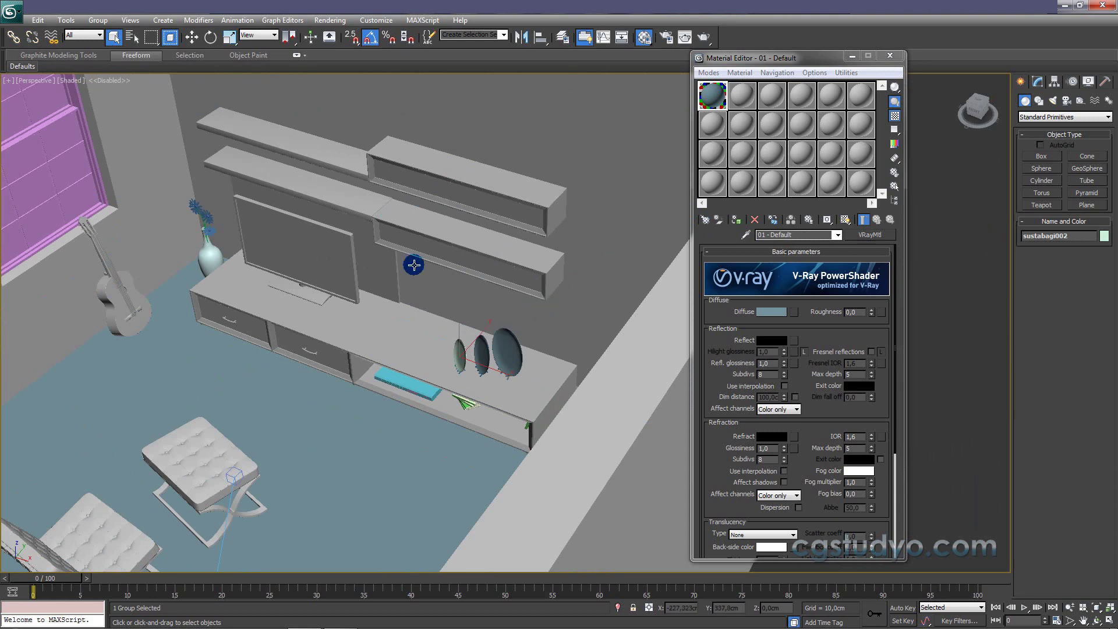
pyautogui.click(199, 100)
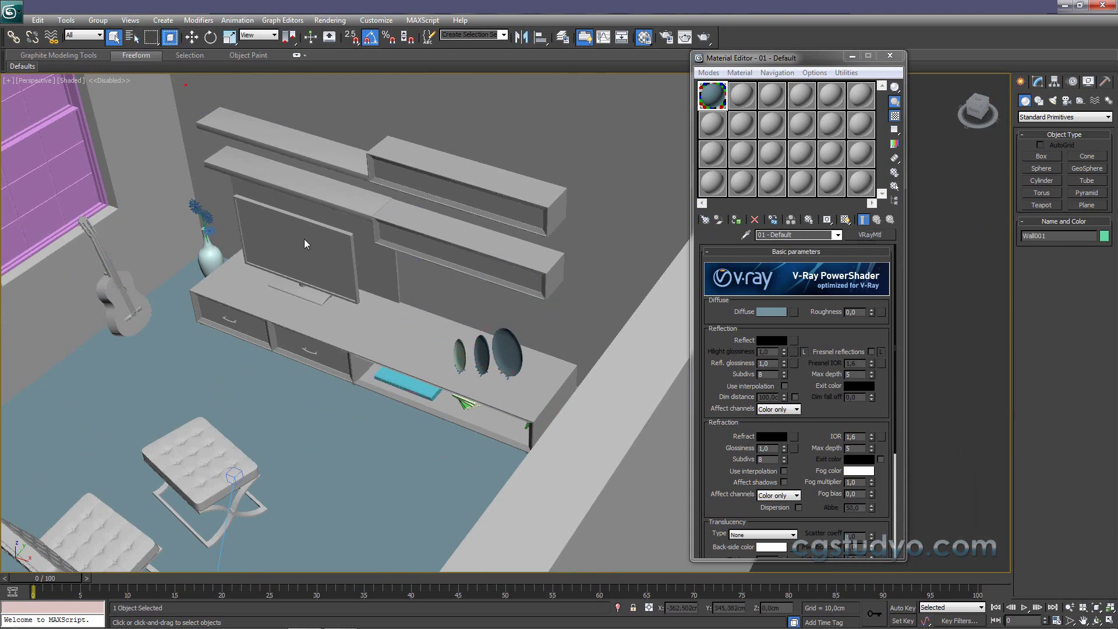
pyautogui.moveTo(661, 499); pyautogui.dragTo(650, 469)
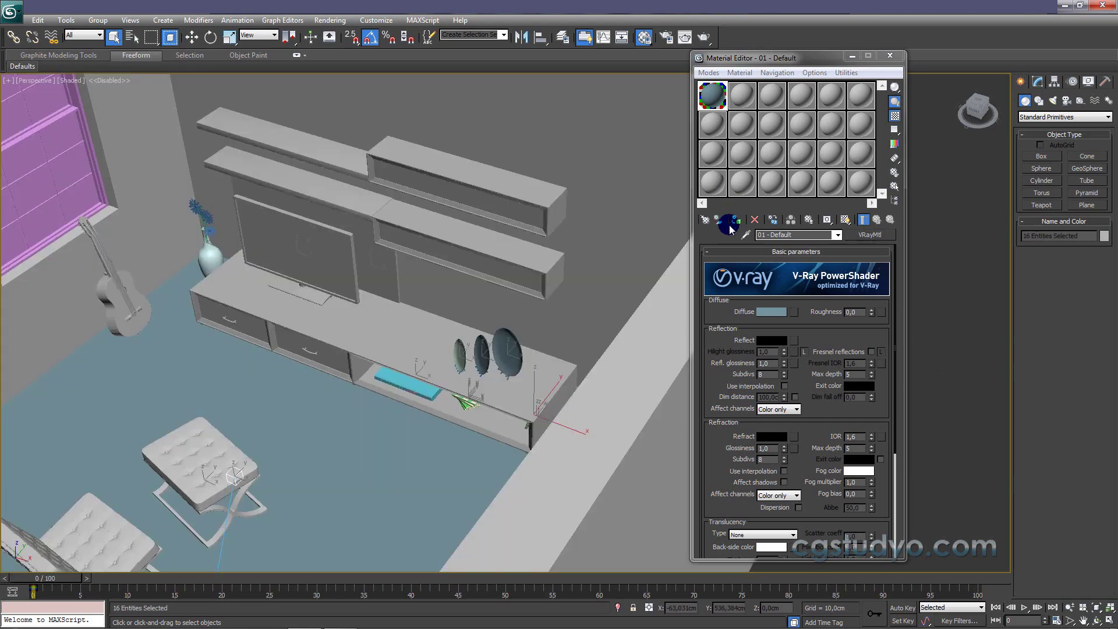
pyautogui.click(736, 221)
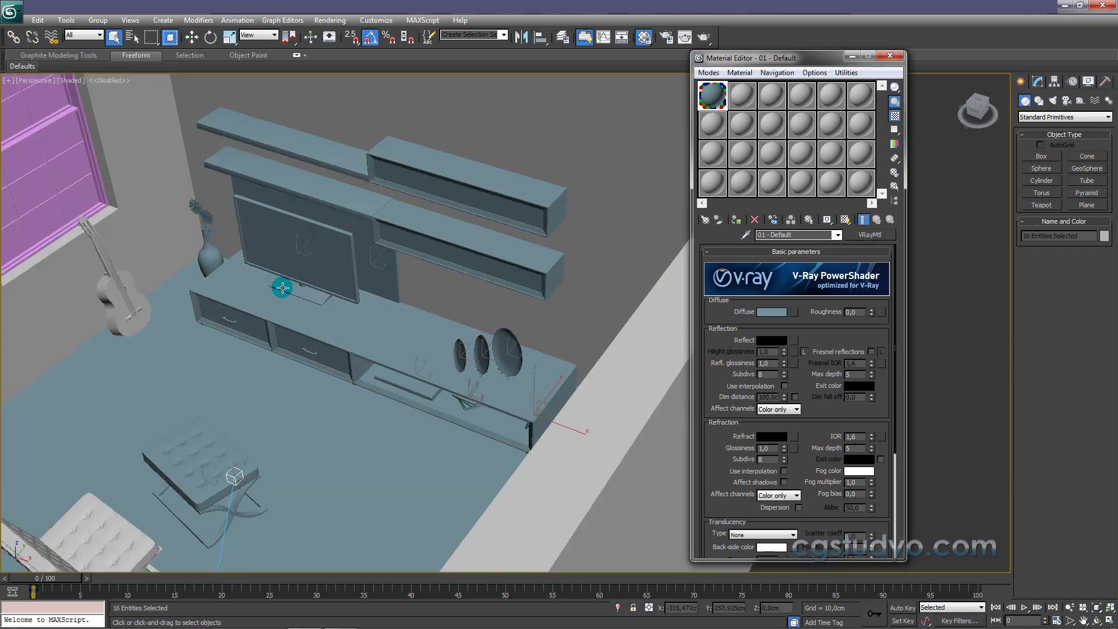
pyautogui.click(358, 174)
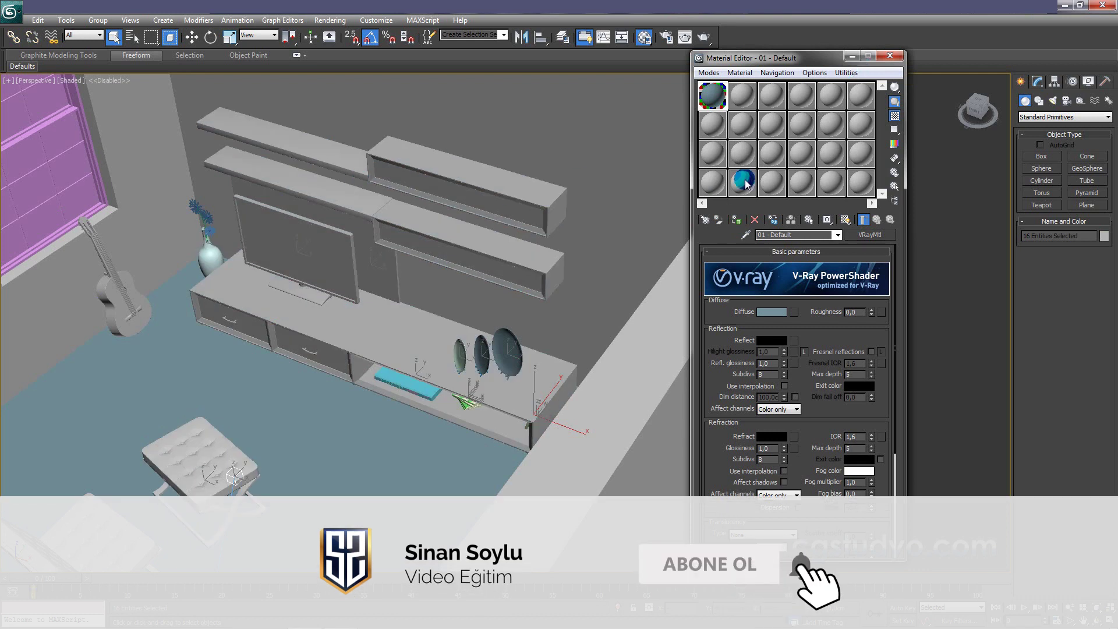
pyautogui.click(737, 220)
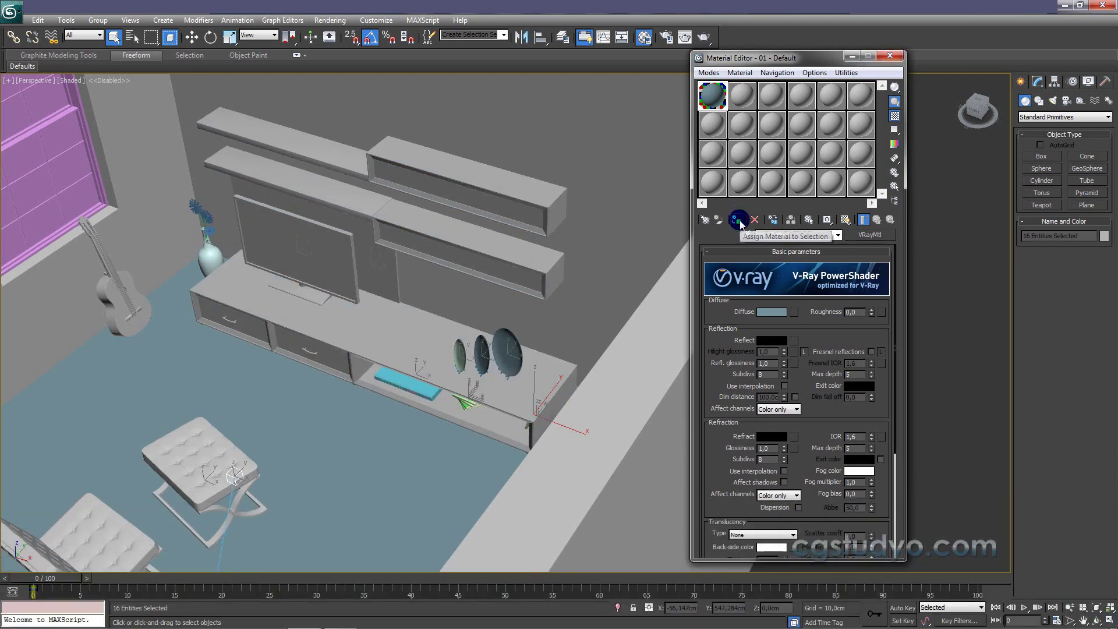
pyautogui.click(895, 86)
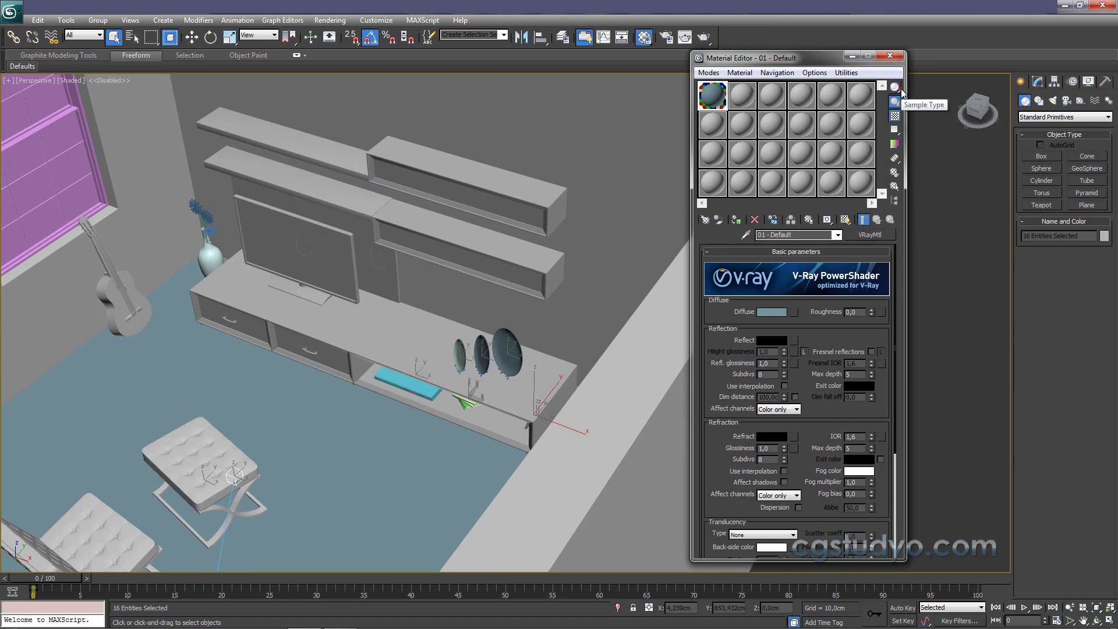
# - Magnify the slot 1 sample and preview it on cylinder and box shapes, ending on sphere
pyautogui.doubleClick(713, 97)
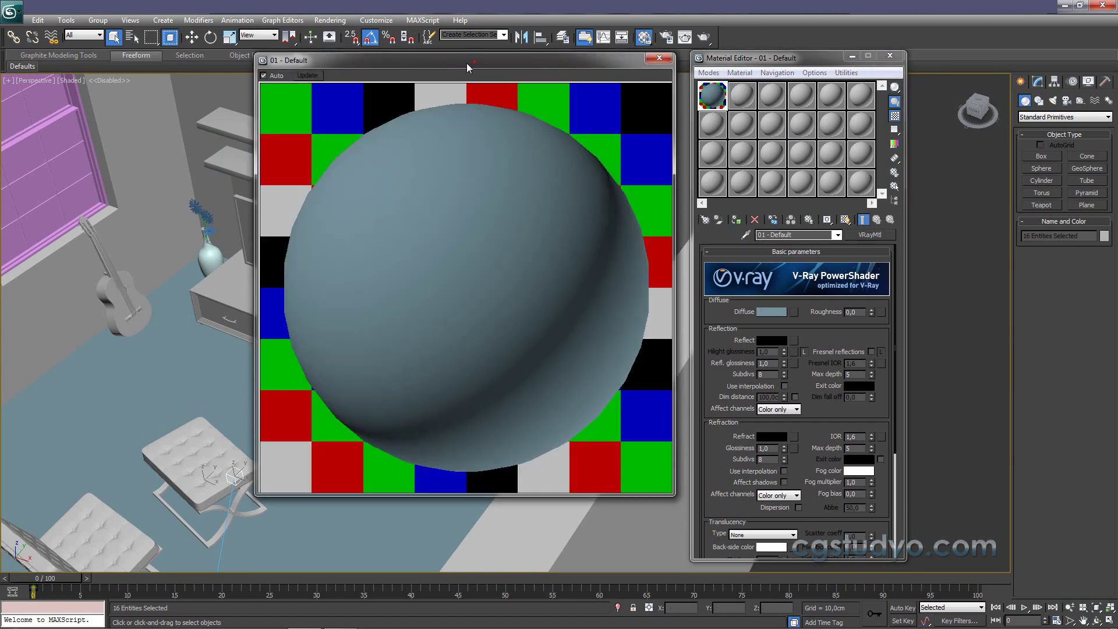
pyautogui.moveTo(467, 63); pyautogui.dragTo(433, 66)
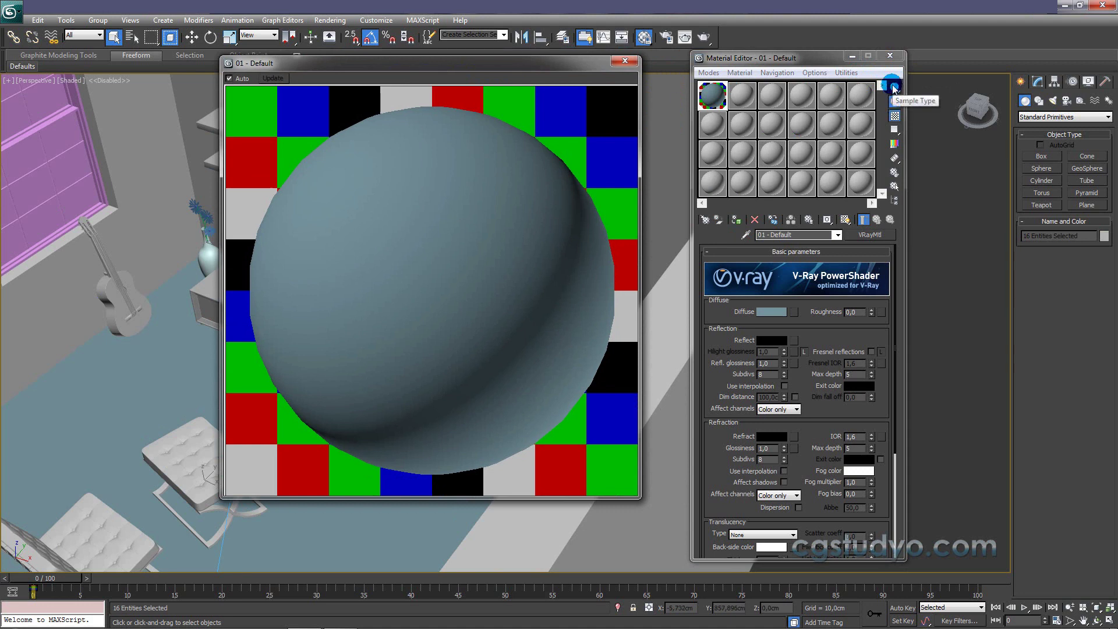
pyautogui.moveTo(895, 87); pyautogui.dragTo(907, 89)
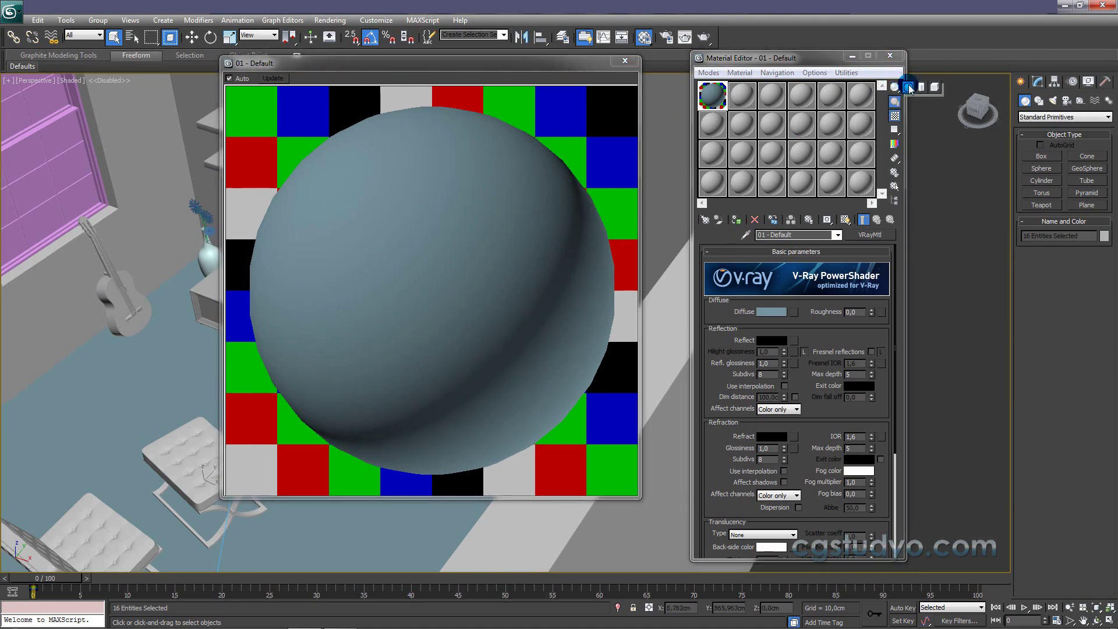
pyautogui.moveTo(916, 89); pyautogui.dragTo(919, 89)
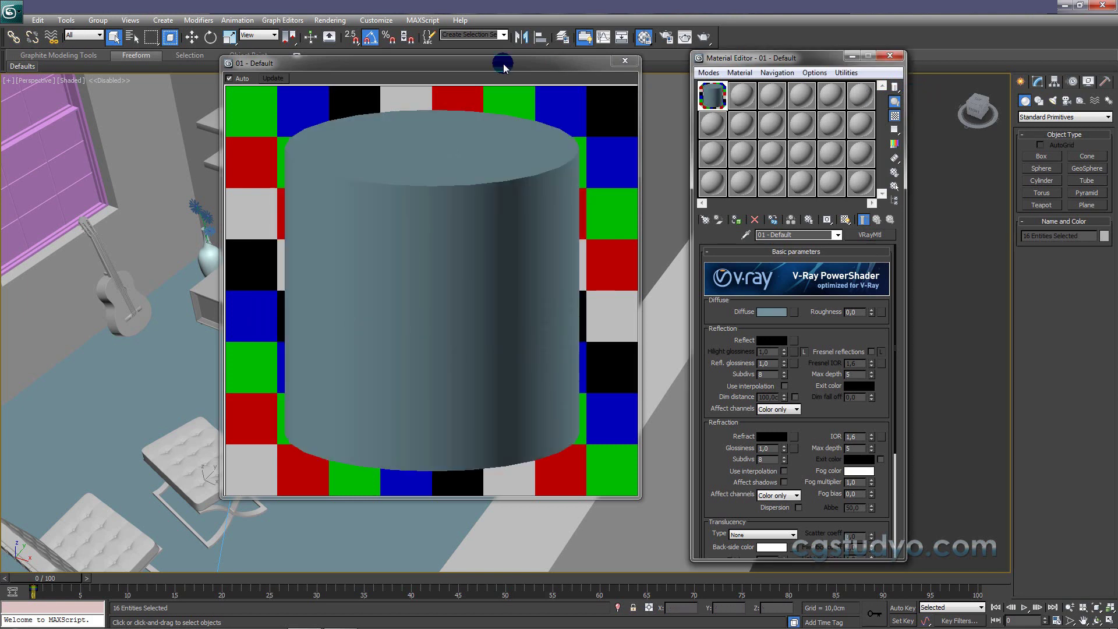
pyautogui.click(896, 92)
pyautogui.moveTo(905, 94); pyautogui.dragTo(932, 92)
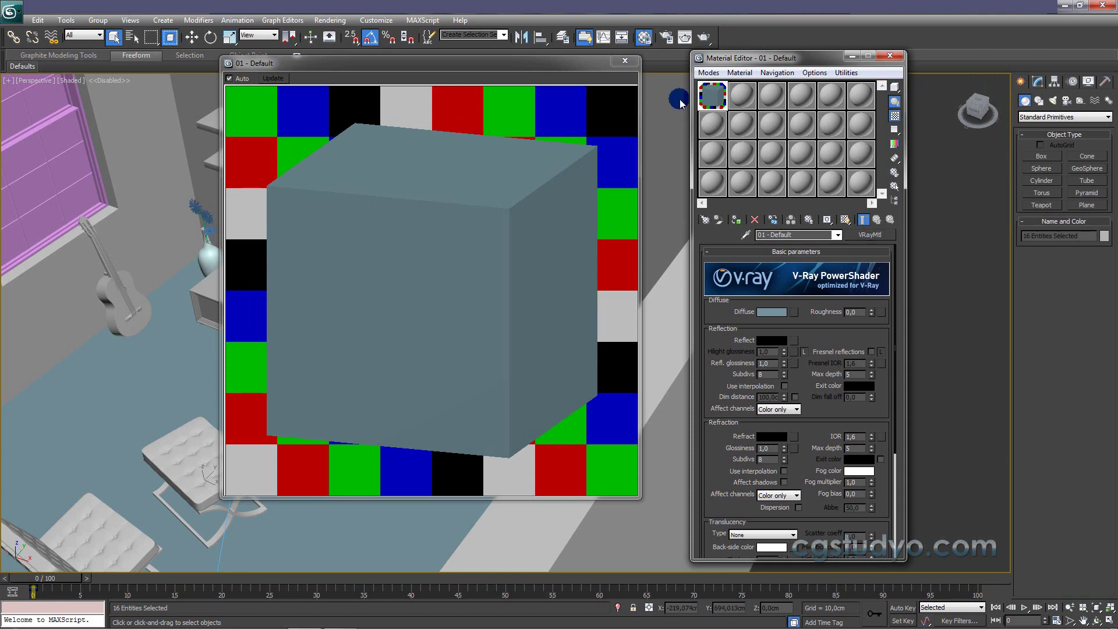
pyautogui.click(897, 89)
pyautogui.moveTo(907, 91); pyautogui.dragTo(906, 87)
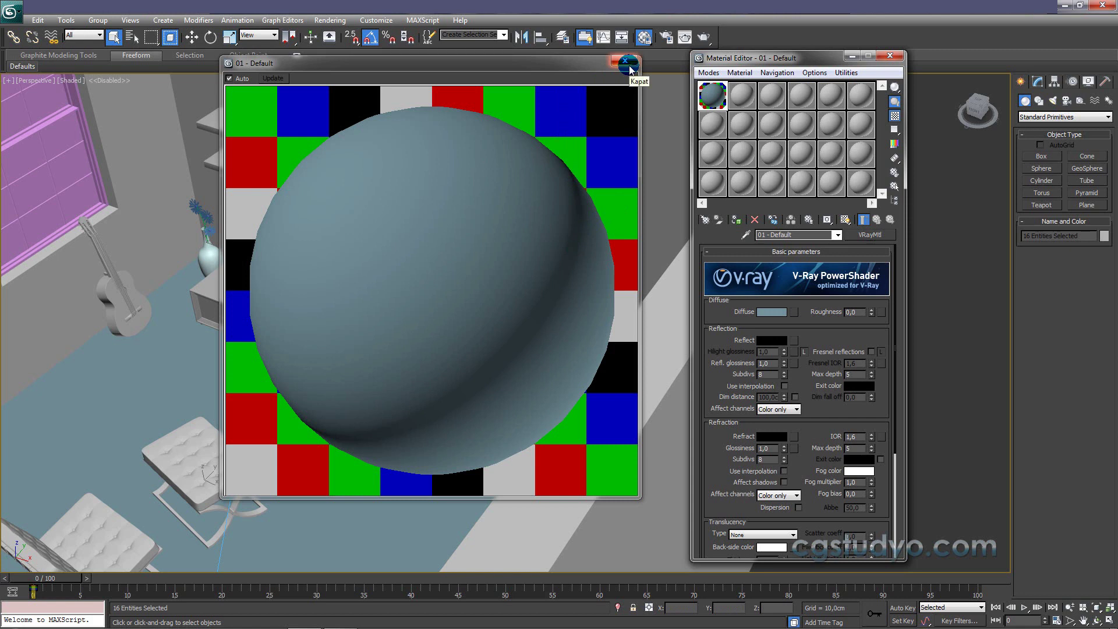
# - Toggle the sample's backlight and checker background off and back on
pyautogui.click(897, 106)
pyautogui.click(897, 106)
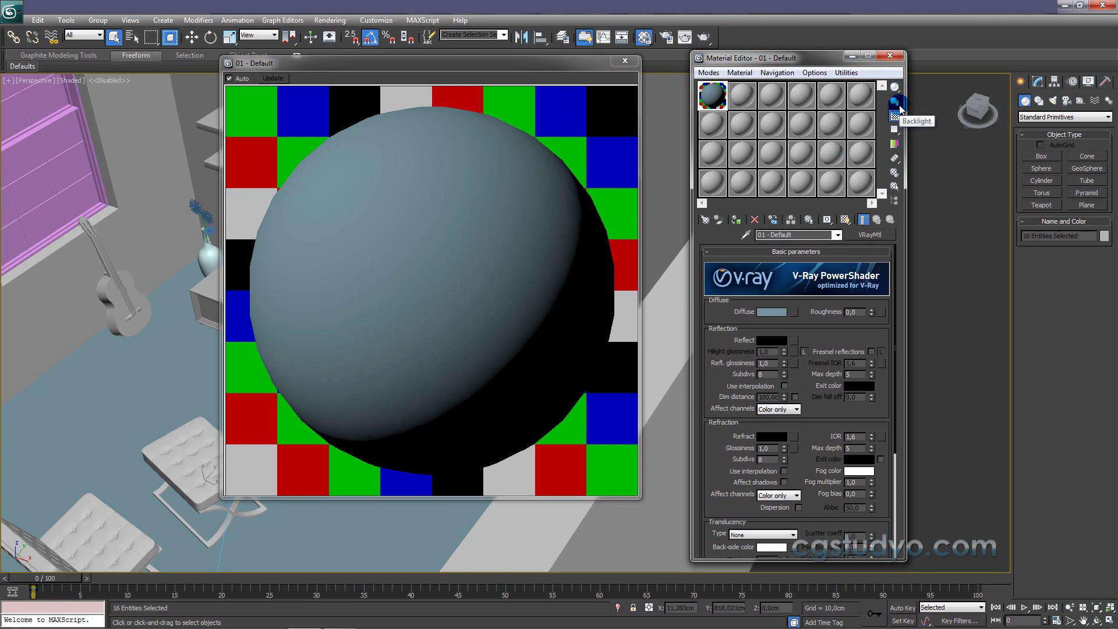
pyautogui.click(895, 103)
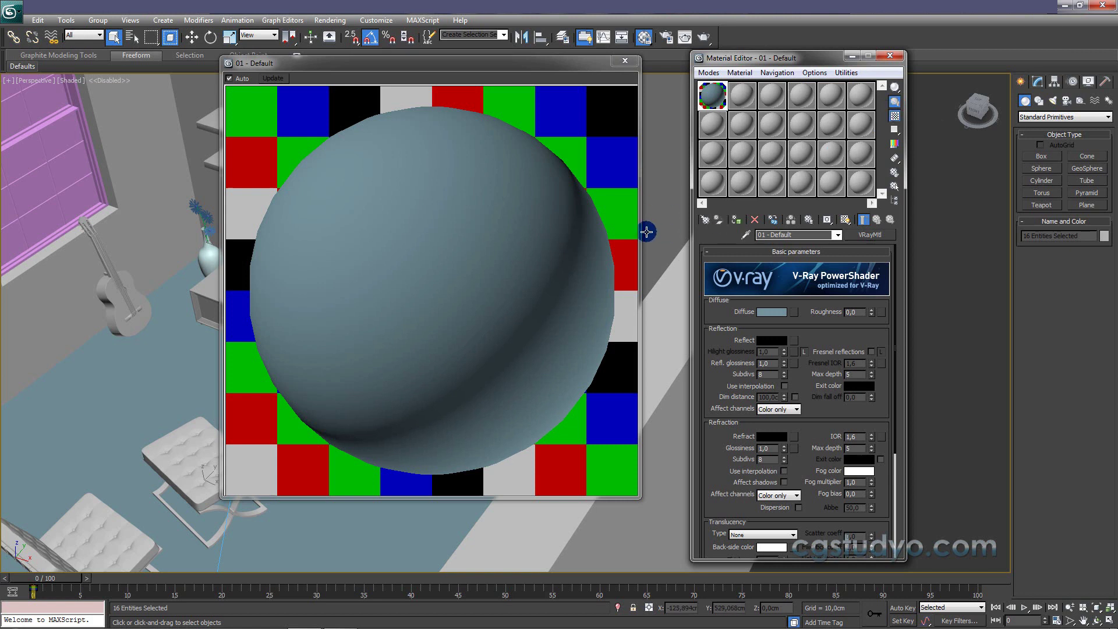
pyautogui.click(897, 123)
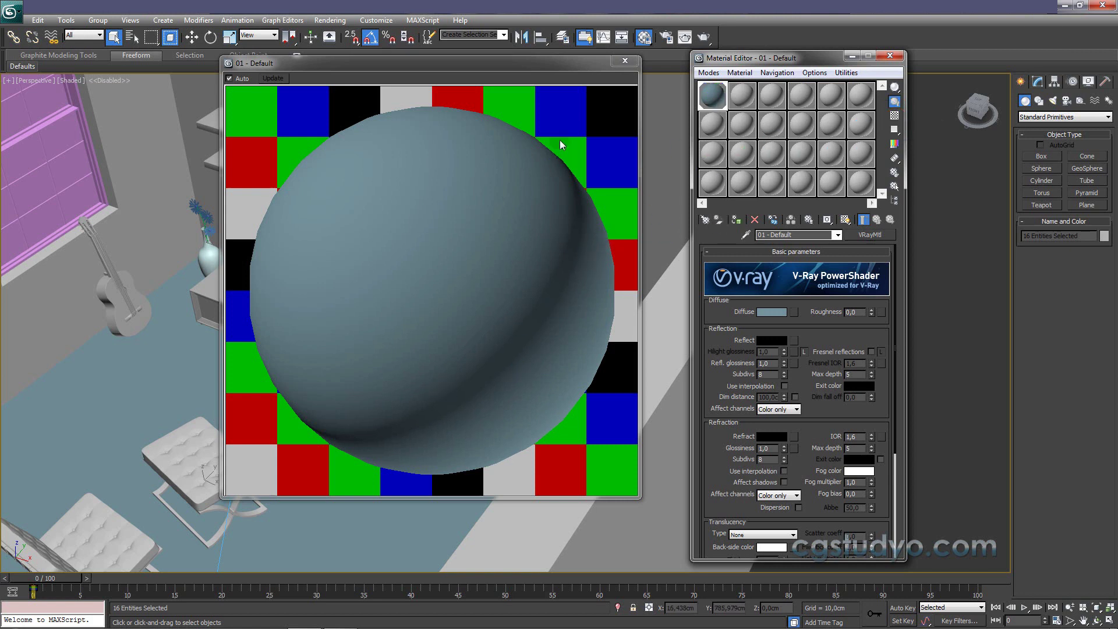
pyautogui.click(897, 116)
# - Review the sample tiling and preview options, open Material Editor Options, then close it and the preview
pyautogui.moveTo(896, 130); pyautogui.dragTo(895, 132)
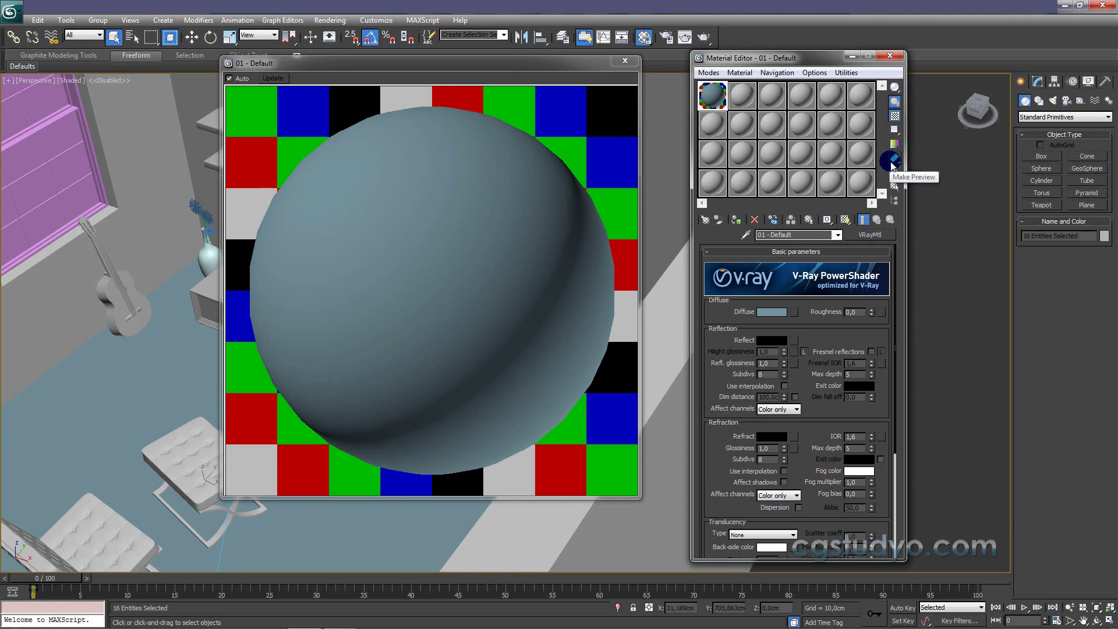
pyautogui.moveTo(893, 165); pyautogui.dragTo(896, 165)
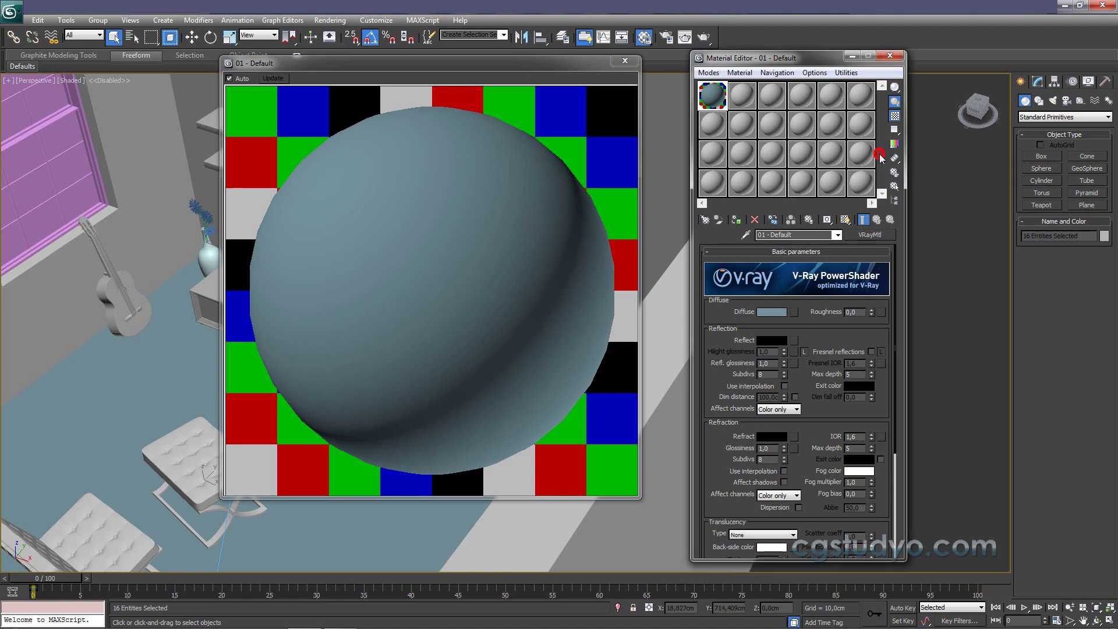
pyautogui.click(895, 174)
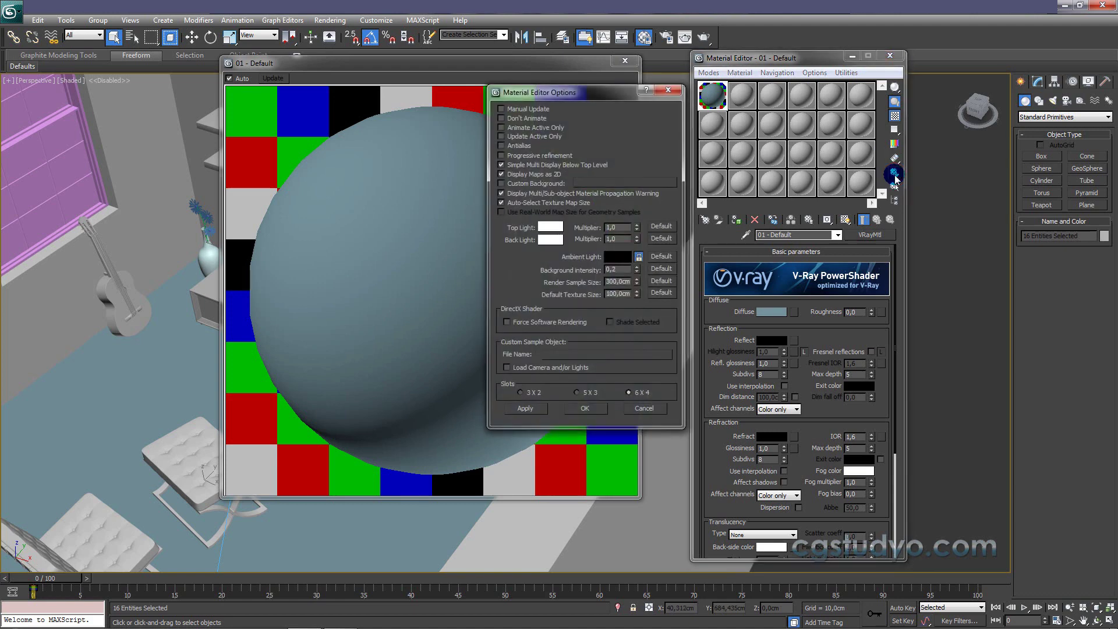
pyautogui.click(668, 92)
# - Use Select by Material on slot 01 to select the three objects using the 01 - Default VRayMtl
pyautogui.click(400, 161)
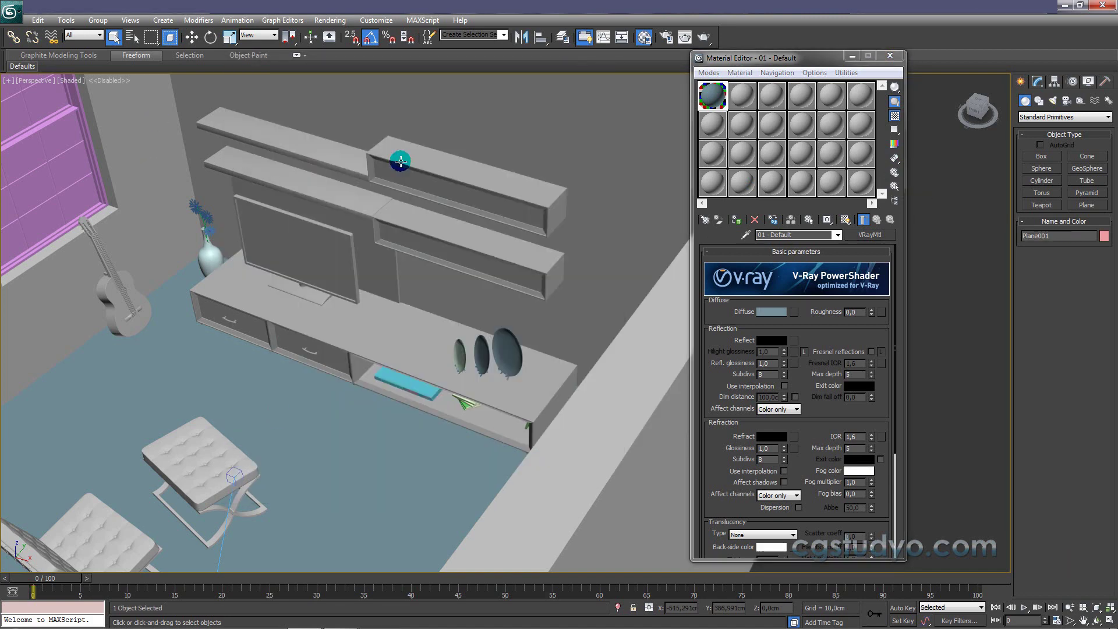
pyautogui.click(894, 186)
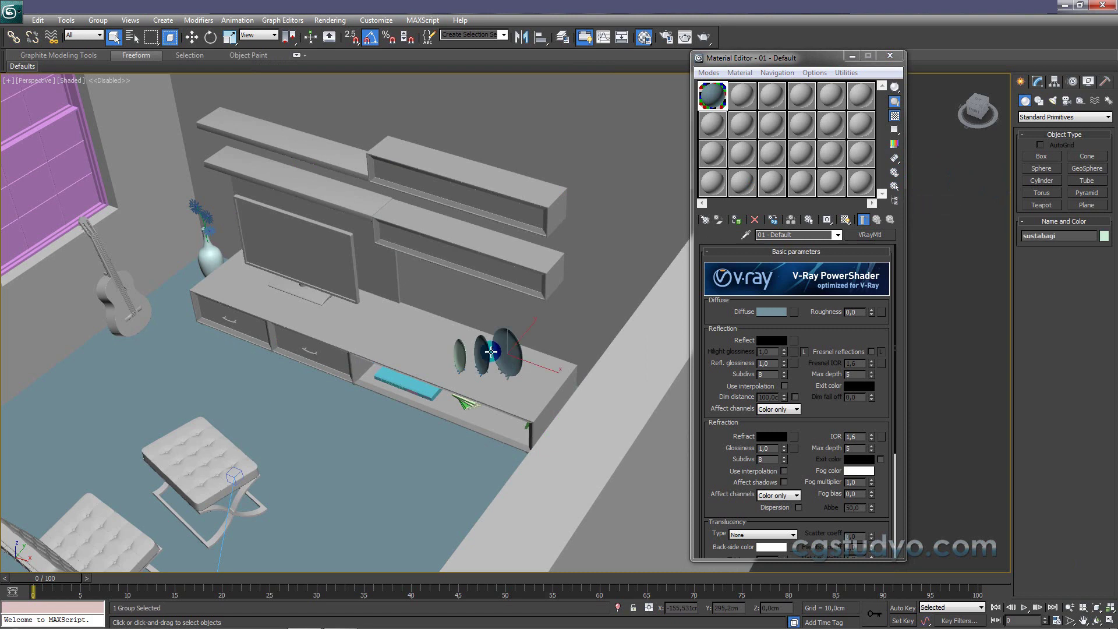
pyautogui.click(387, 453)
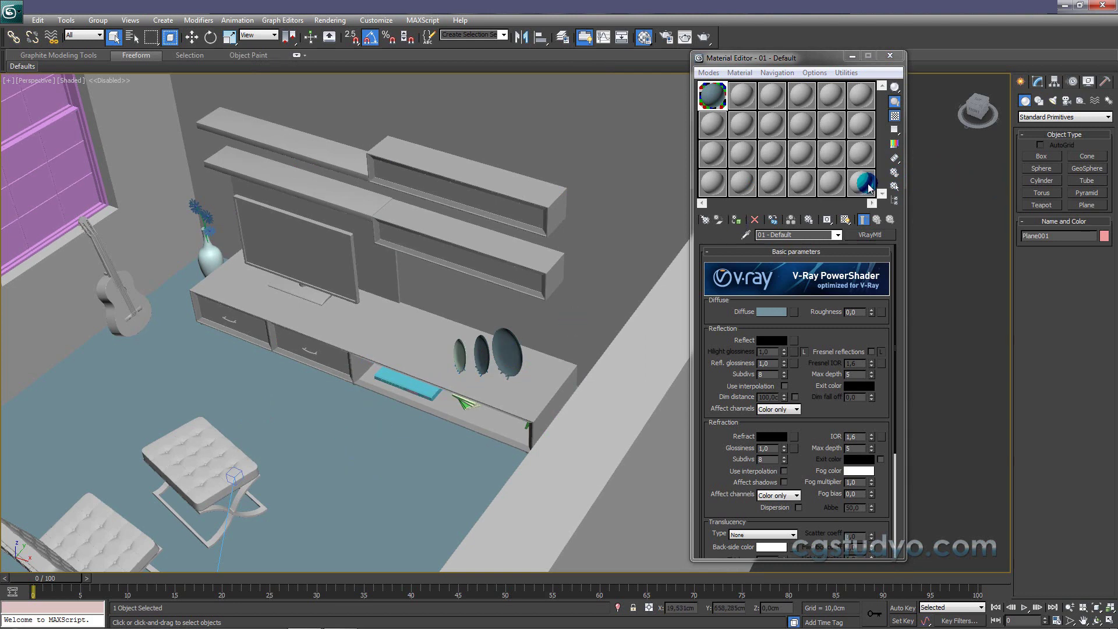
pyautogui.click(739, 100)
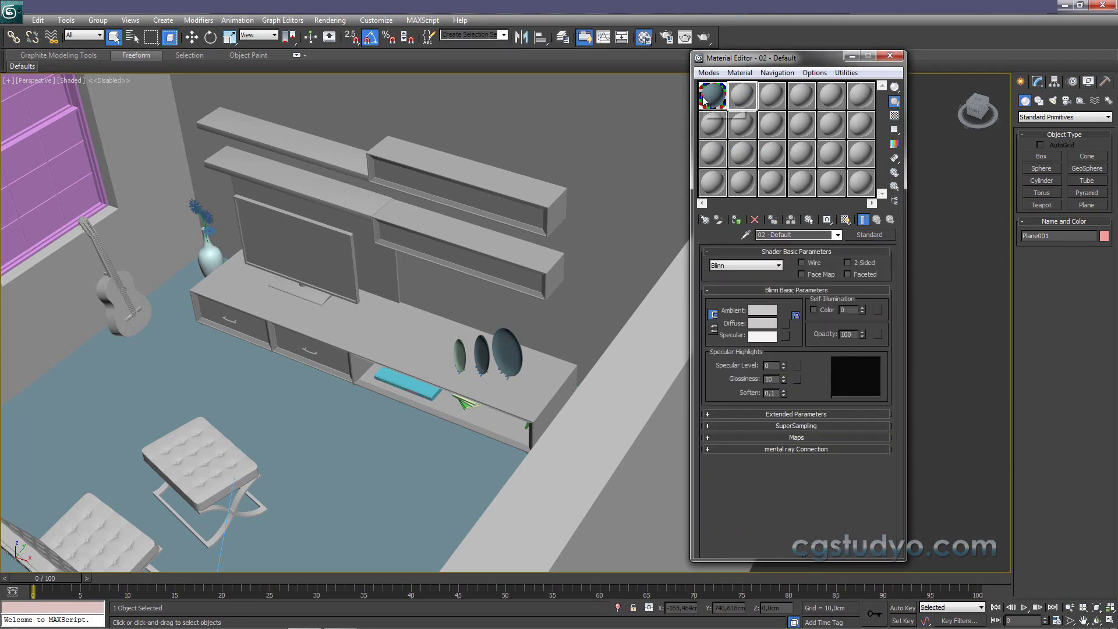
pyautogui.moveTo(711, 95); pyautogui.dragTo(884, 200)
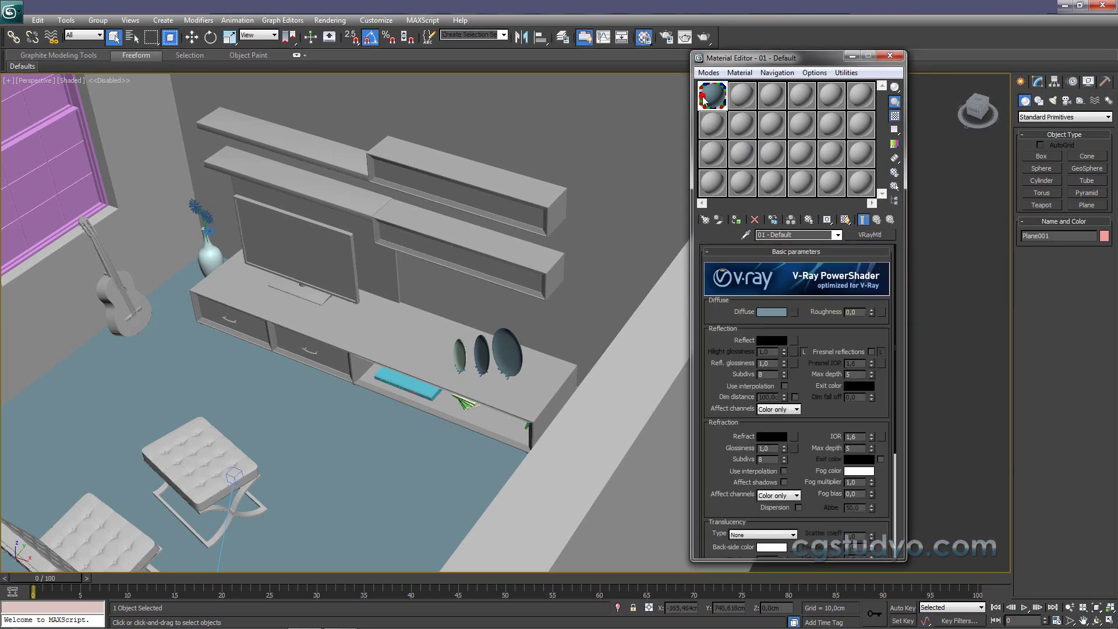
pyautogui.click(884, 196)
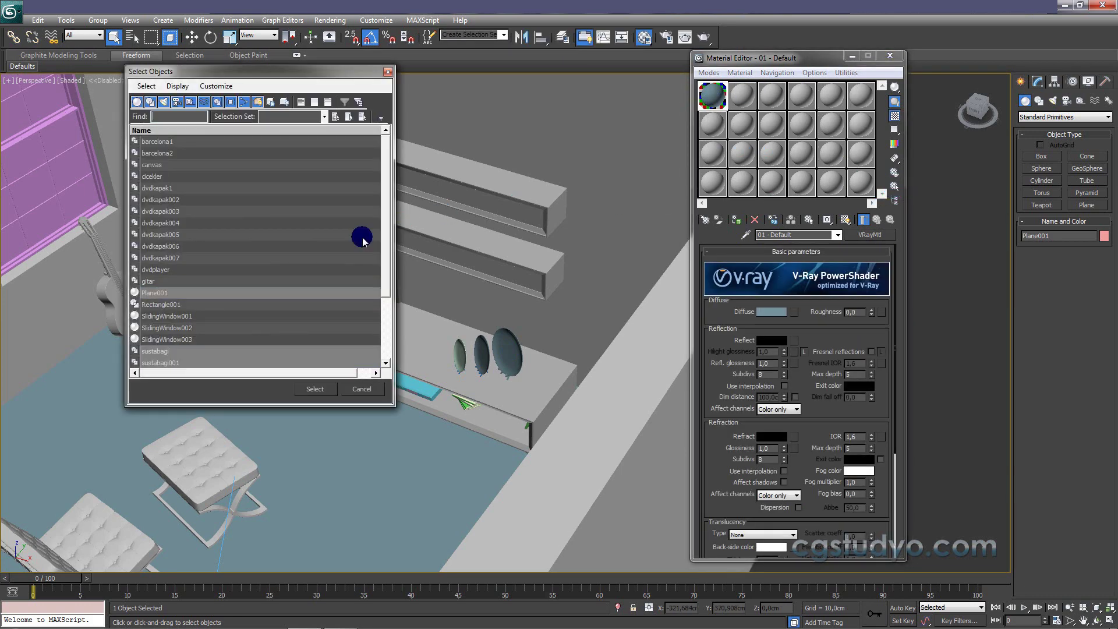
pyautogui.moveTo(389, 265); pyautogui.dragTo(387, 320)
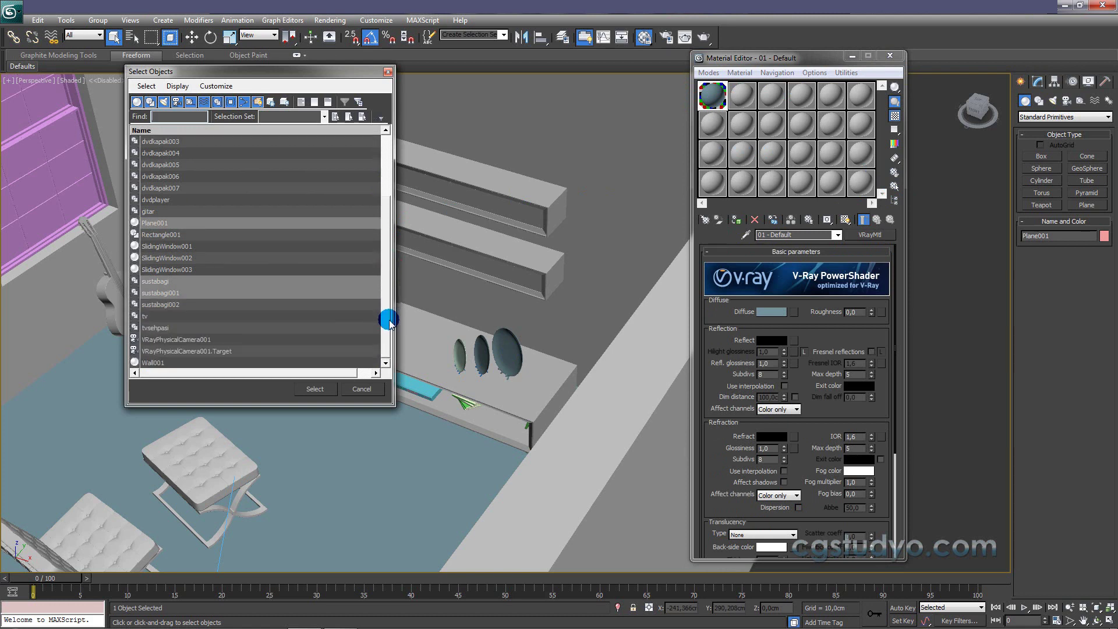
pyautogui.moveTo(720, 100)
pyautogui.mouseDown()
pyautogui.moveTo(180, 215)
pyautogui.moveTo(161, 287)
pyautogui.mouseUp()
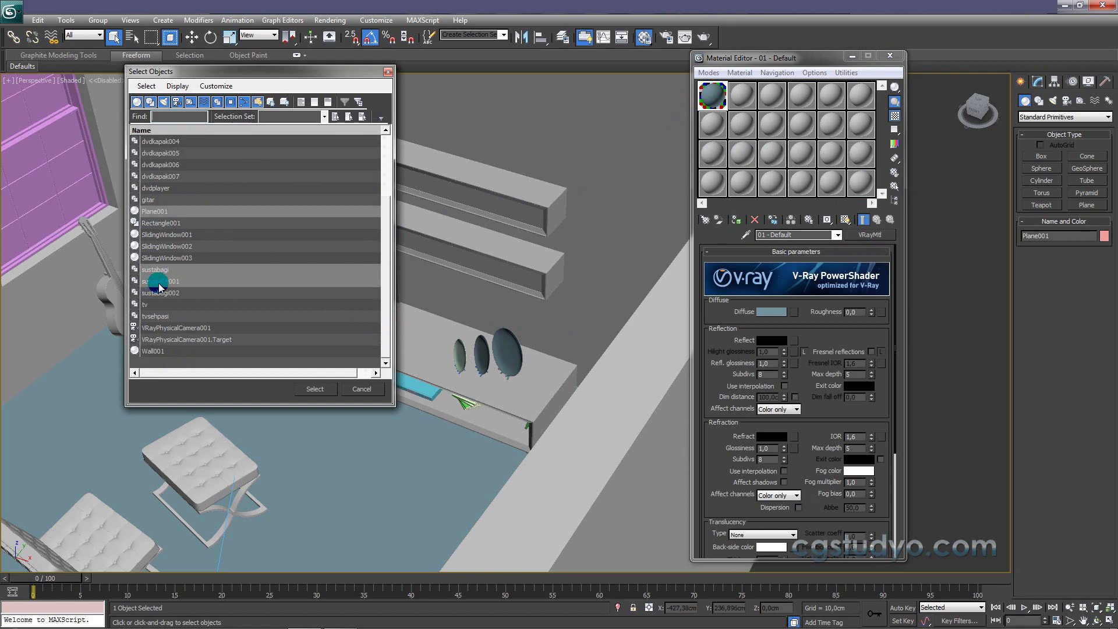
pyautogui.click(314, 389)
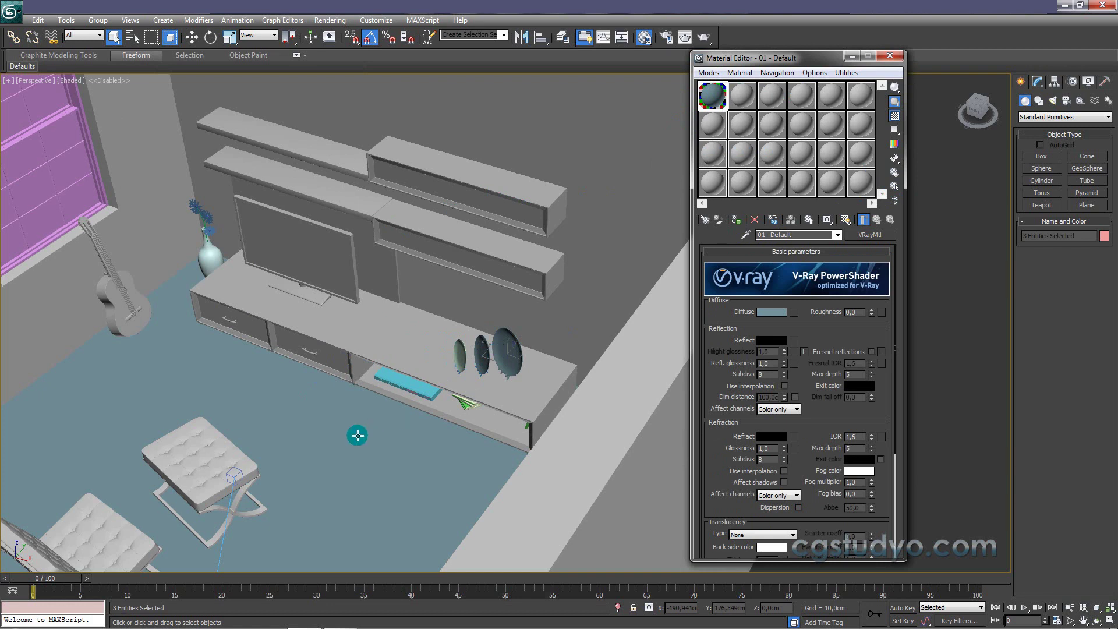
# - Convert 02 - Default to a VRayMtl with a green diffuse colour (44/171/15)
pyautogui.moveTo(472, 359); pyautogui.dragTo(708, 101)
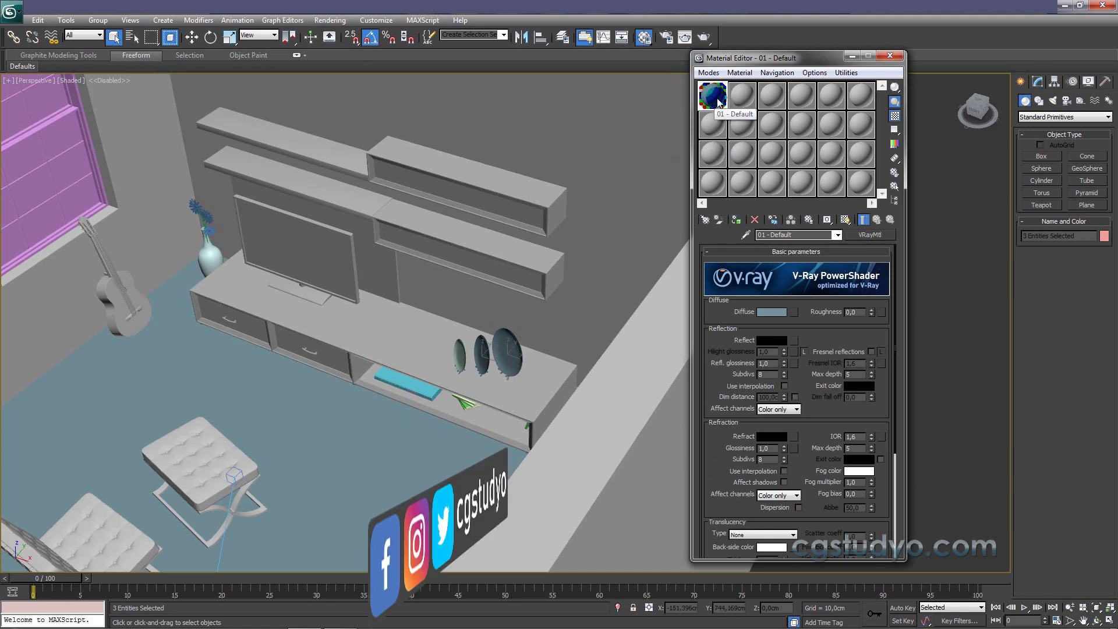
pyautogui.click(743, 100)
pyautogui.click(749, 234)
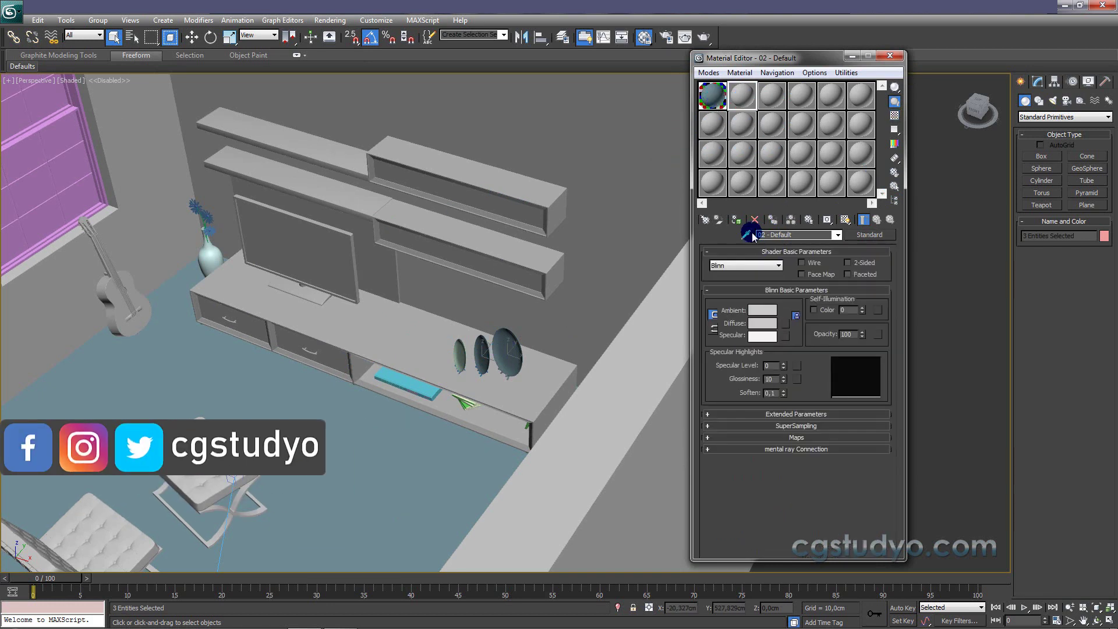
pyautogui.click(868, 234)
pyautogui.doubleClick(574, 322)
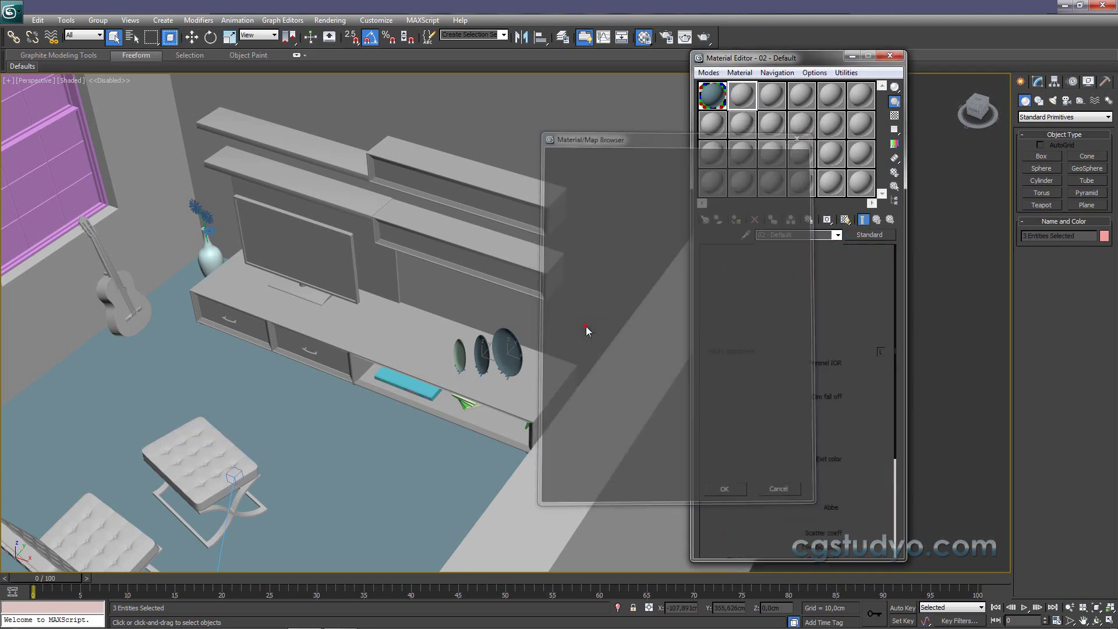
pyautogui.click(772, 311)
pyautogui.moveTo(291, 117); pyautogui.dragTo(266, 107)
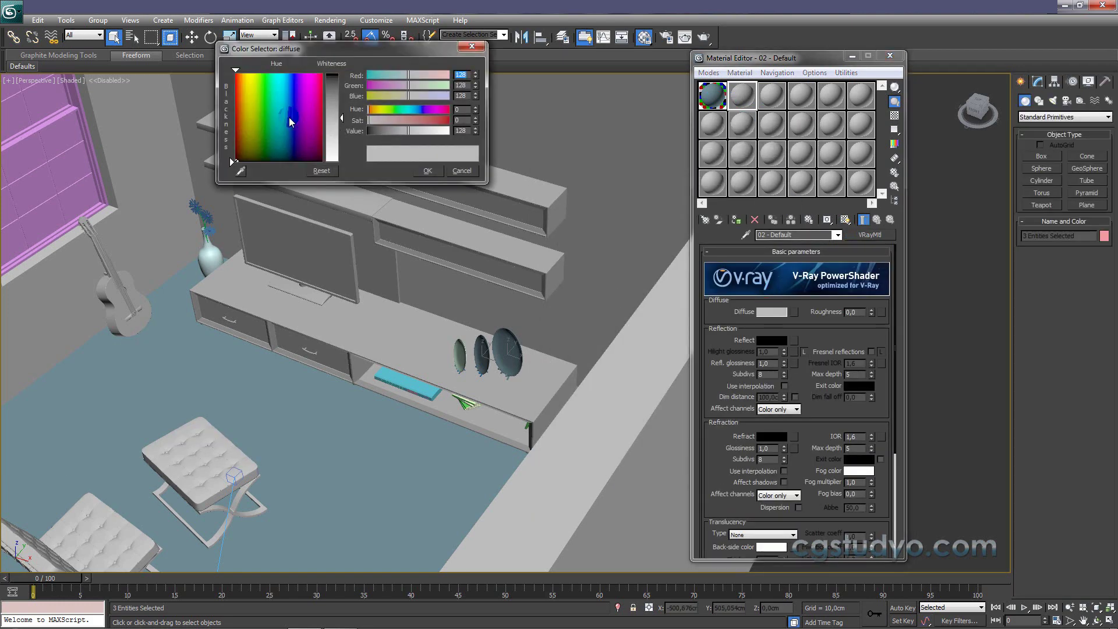
pyautogui.moveTo(332, 117); pyautogui.dragTo(332, 78)
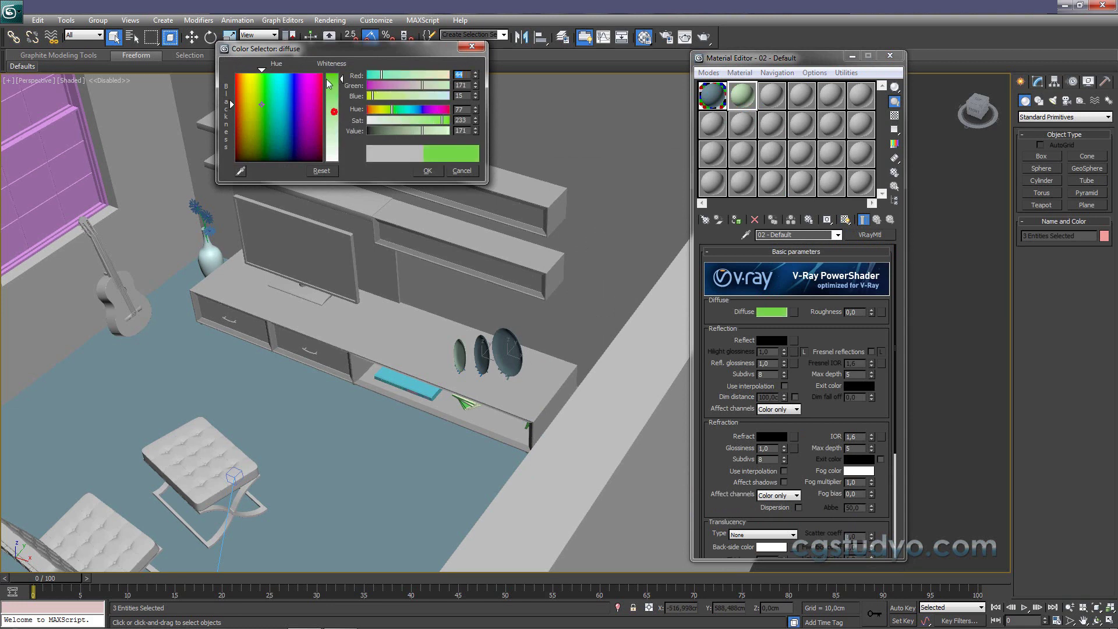
pyautogui.moveTo(266, 107); pyautogui.dragTo(261, 105)
pyautogui.click(425, 171)
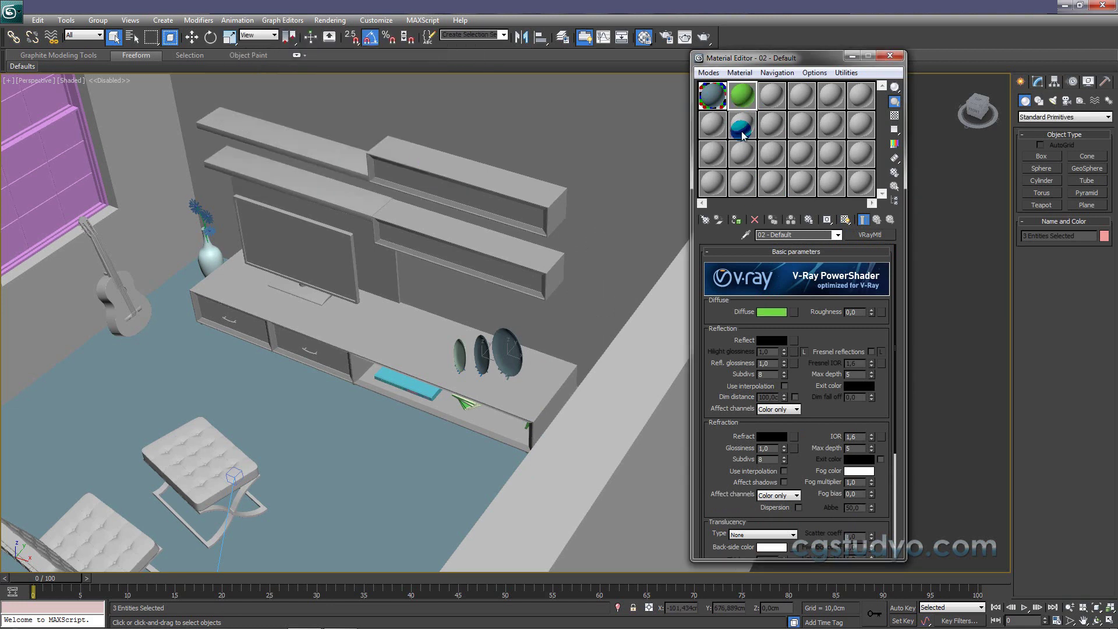
# - Apply the green material to the cicekler flower vase and recheck the sample slots
pyautogui.moveTo(201, 251); pyautogui.dragTo(213, 259)
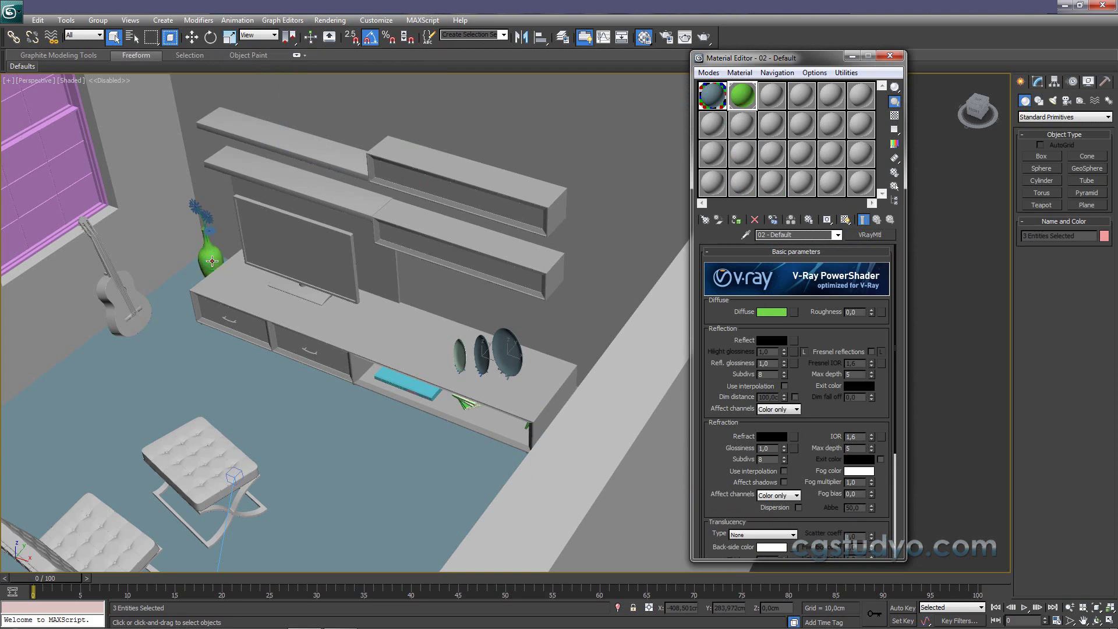
pyautogui.click(212, 261)
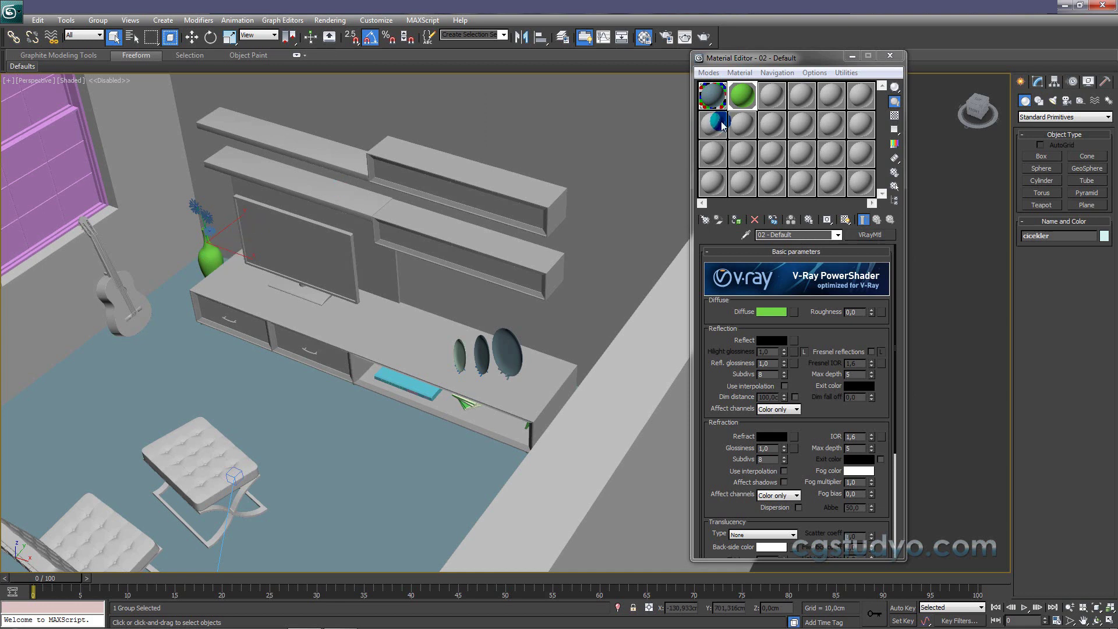
pyautogui.moveTo(722, 124)
pyautogui.mouseDown()
pyautogui.moveTo(703, 103)
pyautogui.moveTo(712, 96)
pyautogui.mouseUp()
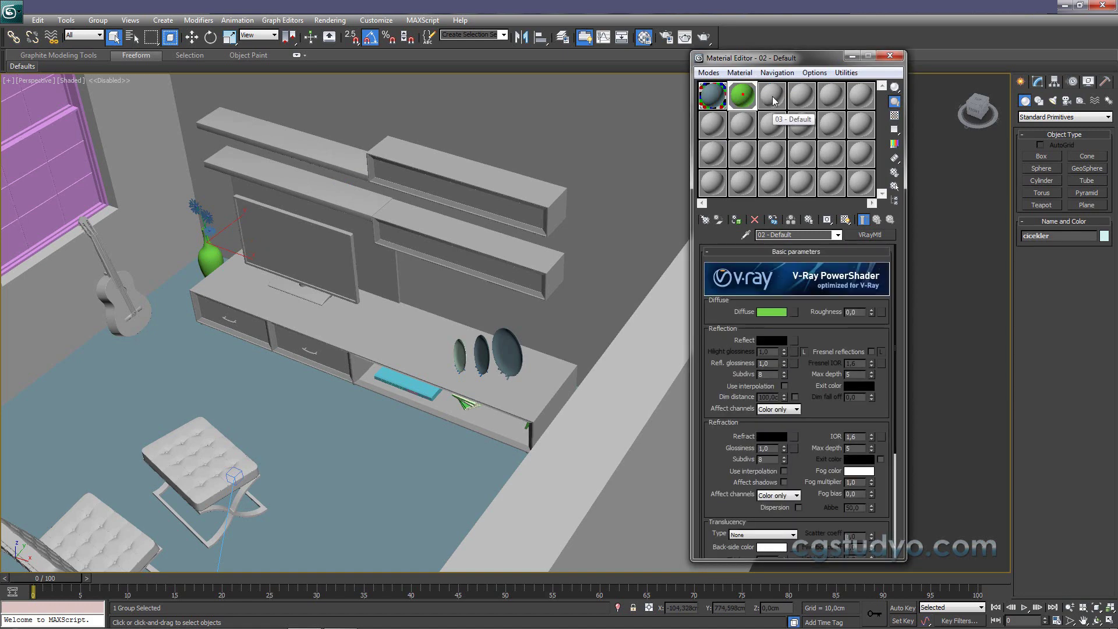
pyautogui.click(320, 401)
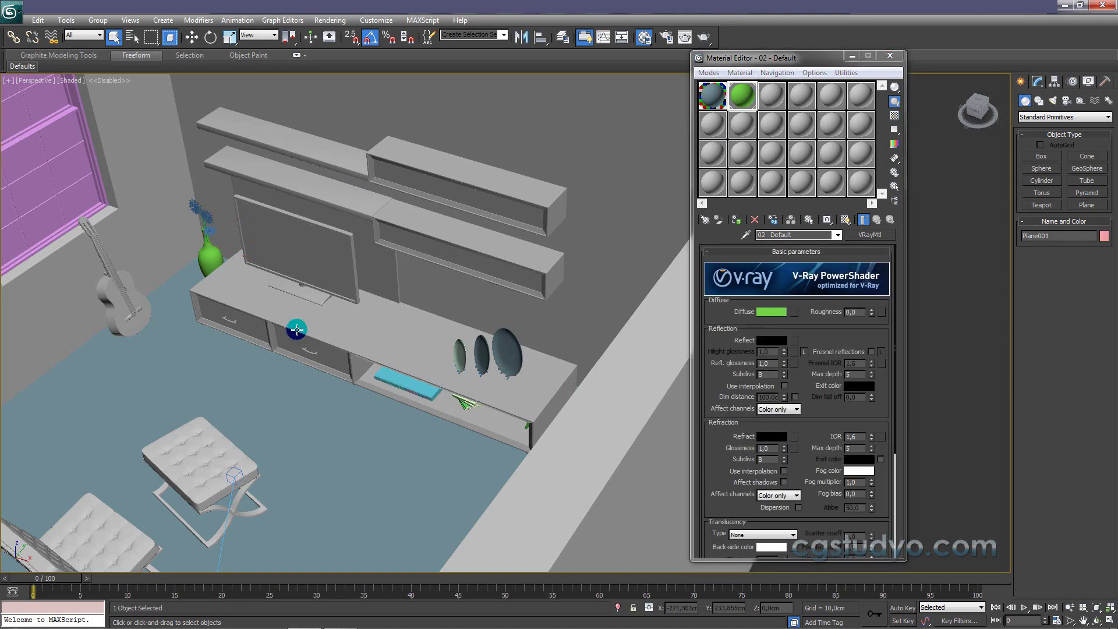
pyautogui.moveTo(600, 363); pyautogui.dragTo(947, 262)
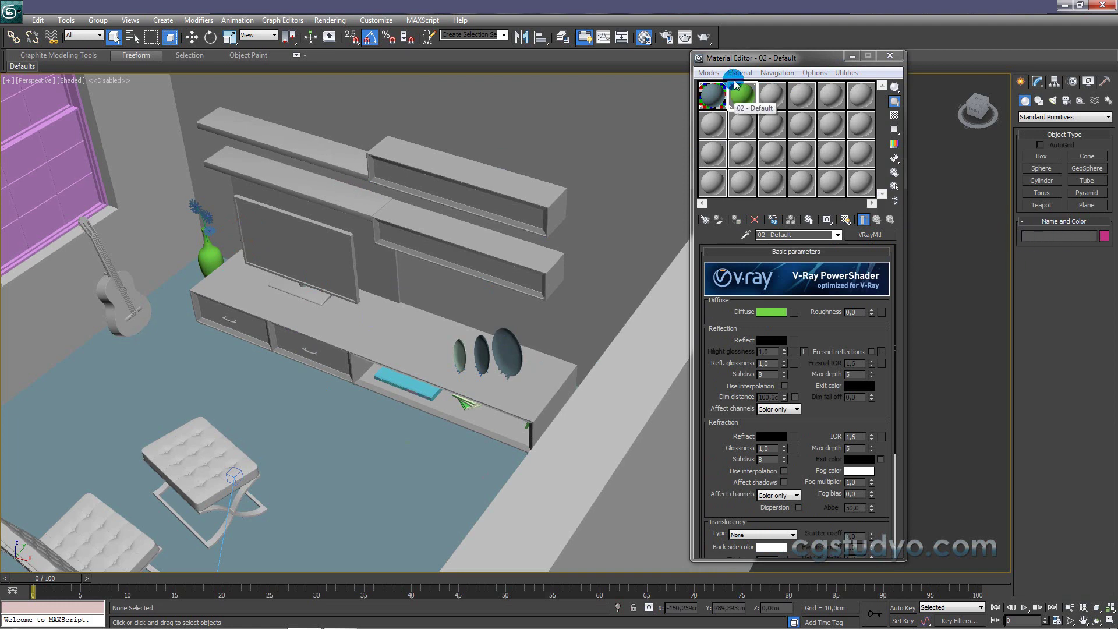
pyautogui.click(770, 93)
pyautogui.click(744, 93)
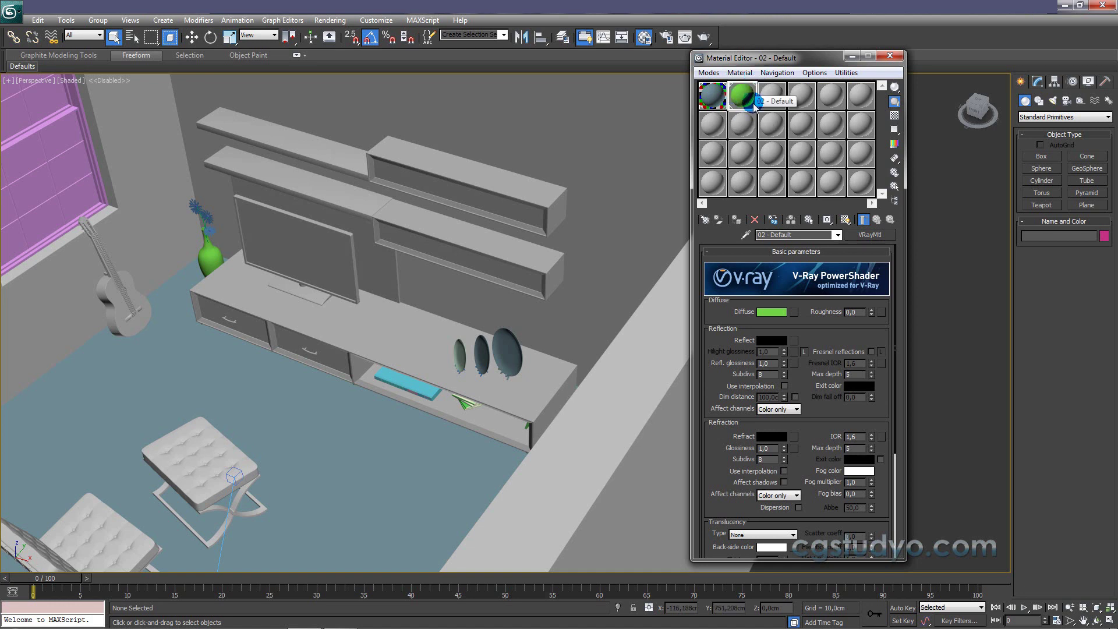
pyautogui.moveTo(755, 106); pyautogui.dragTo(733, 112)
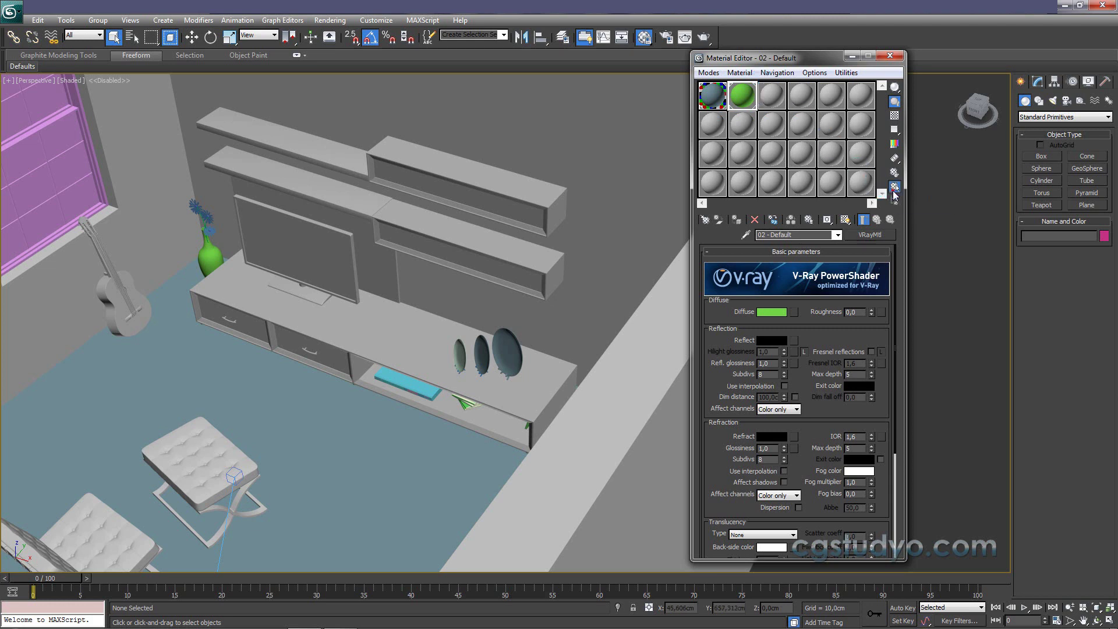
# - Select the cicekler vase group via Select by Material, then reactivate slot 01
pyautogui.click(894, 191)
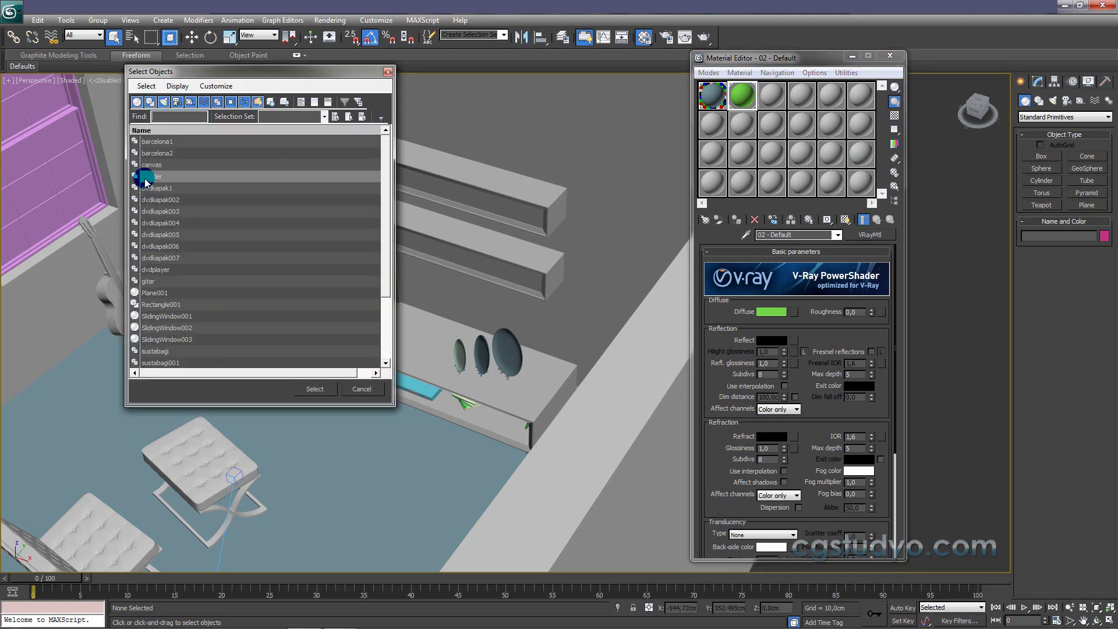
pyautogui.click(177, 181)
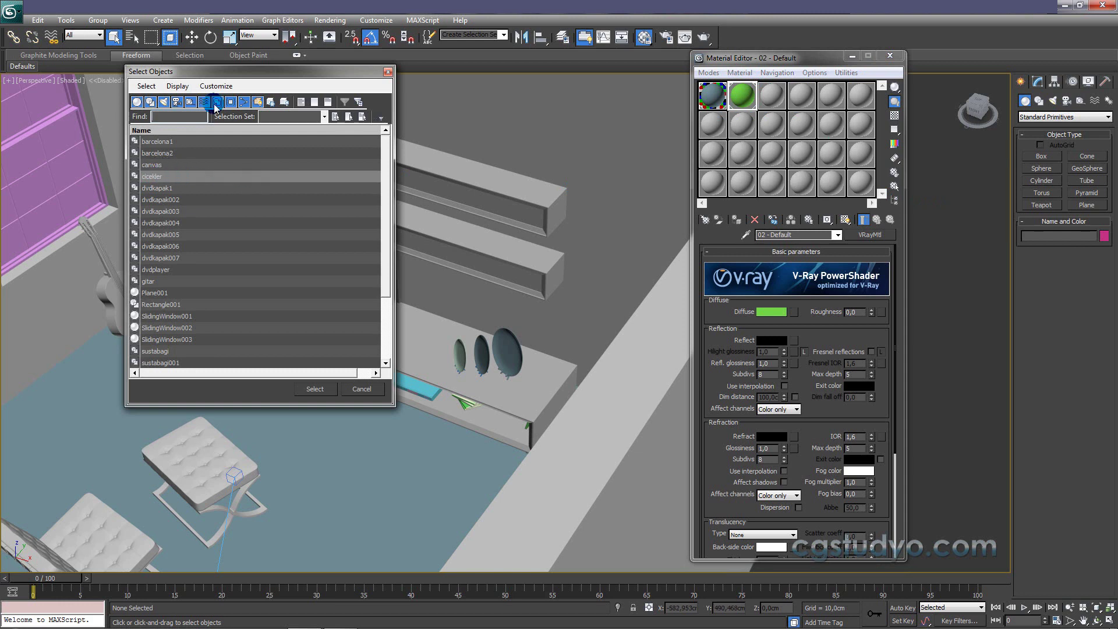
pyautogui.moveTo(232, 76); pyautogui.dragTo(363, 77)
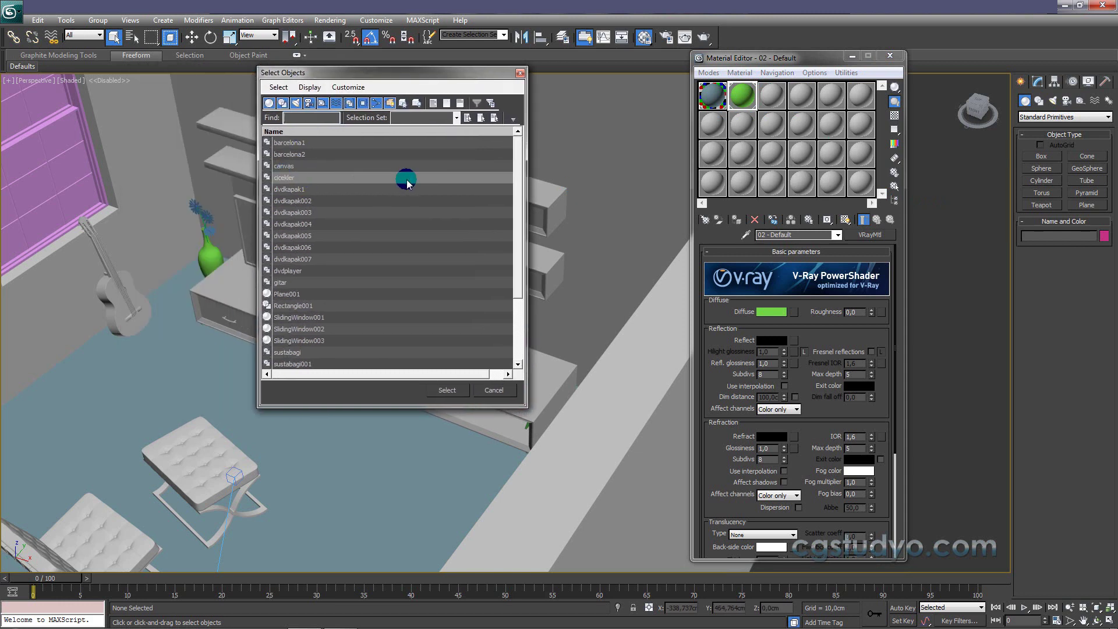
pyautogui.click(446, 389)
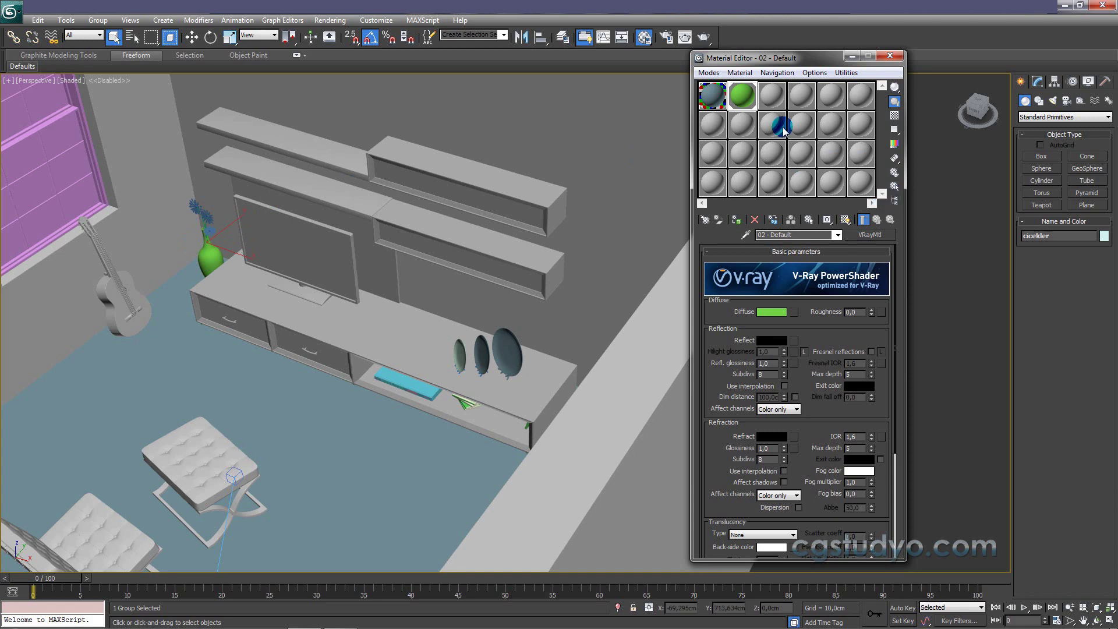
pyautogui.click(721, 101)
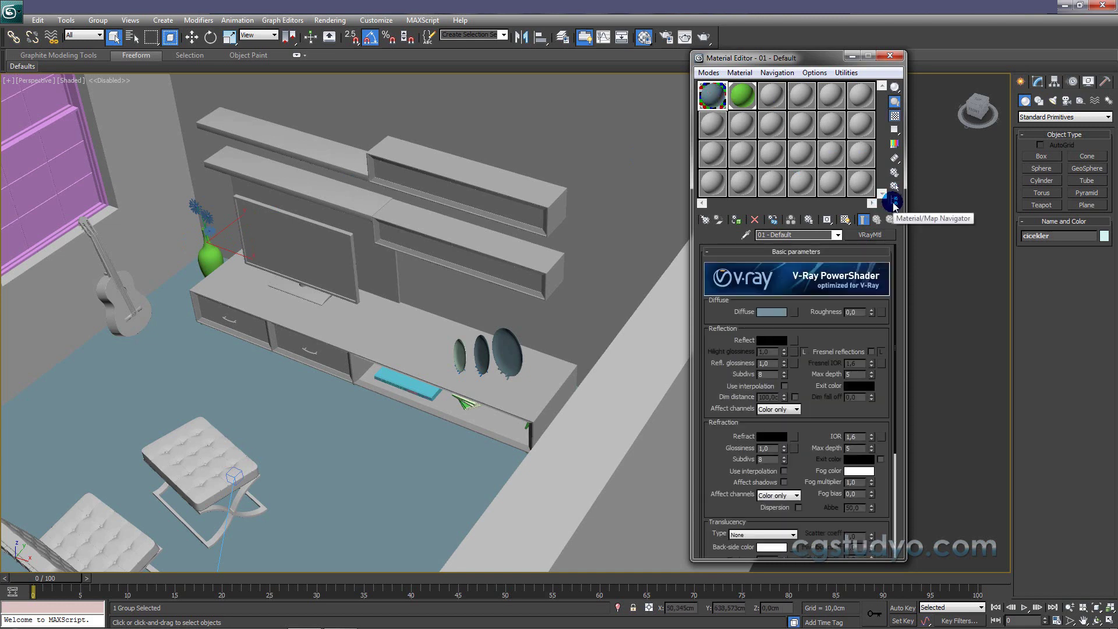
# - Expand 01 - Default's Maps in a widened Material/Map Navigator, then activate slot 3
pyautogui.click(894, 202)
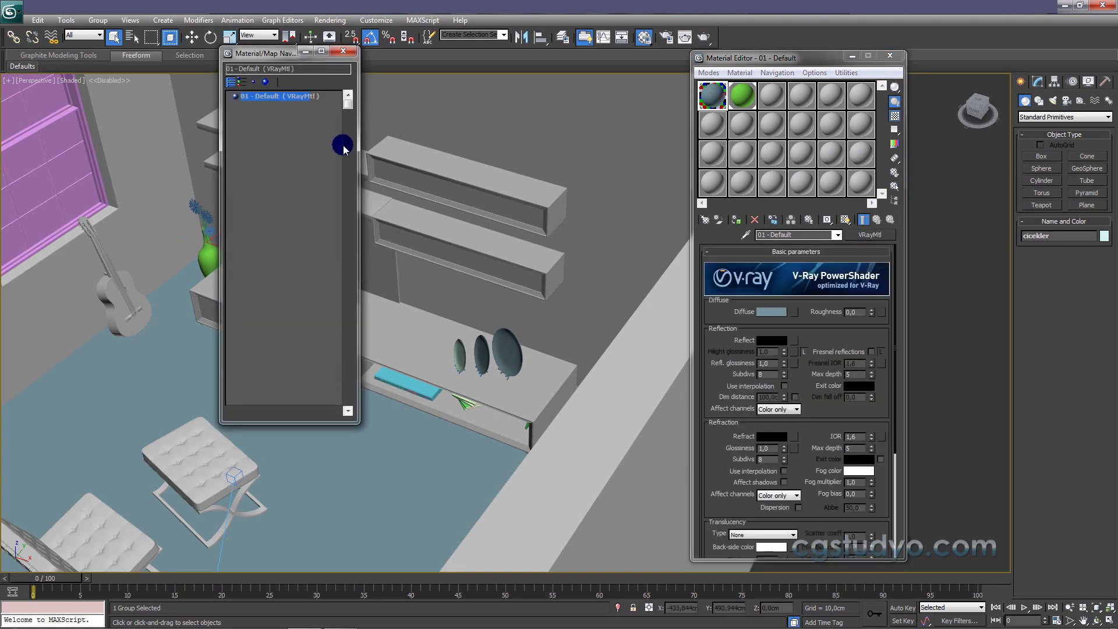
pyautogui.moveTo(363, 147); pyautogui.dragTo(405, 145)
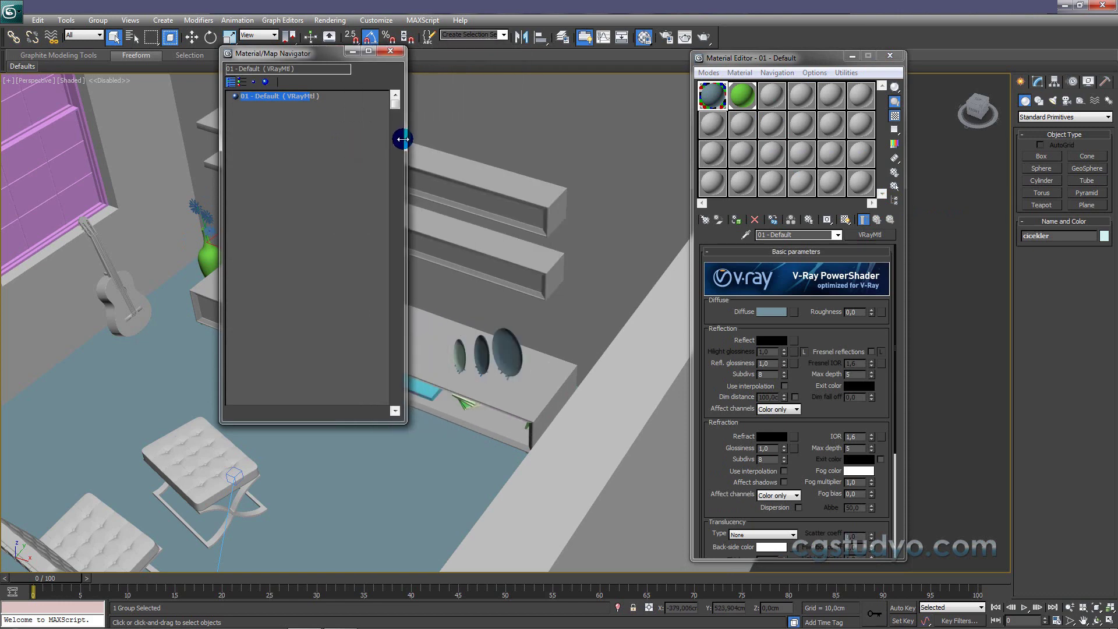
pyautogui.moveTo(894, 368); pyautogui.dragTo(902, 489)
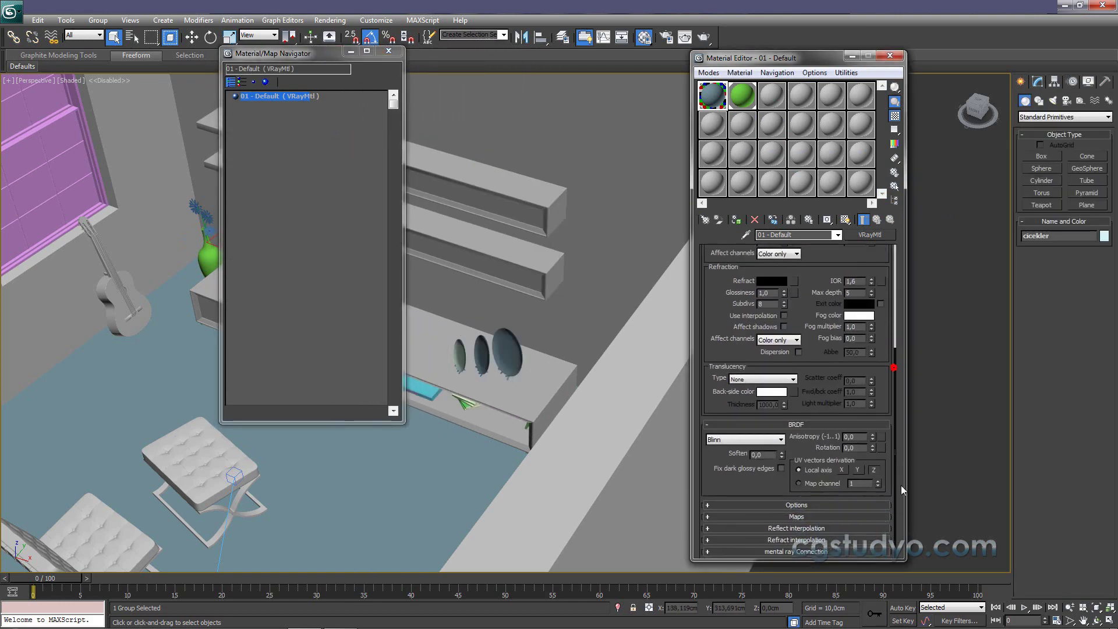
pyautogui.click(854, 515)
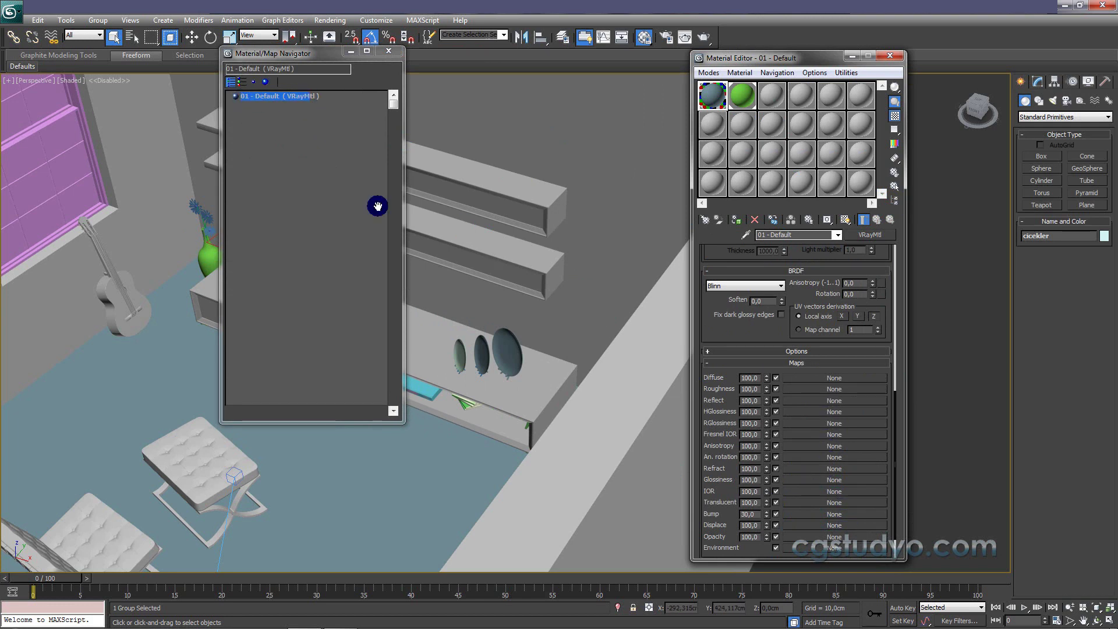
pyautogui.click(388, 51)
pyautogui.click(772, 95)
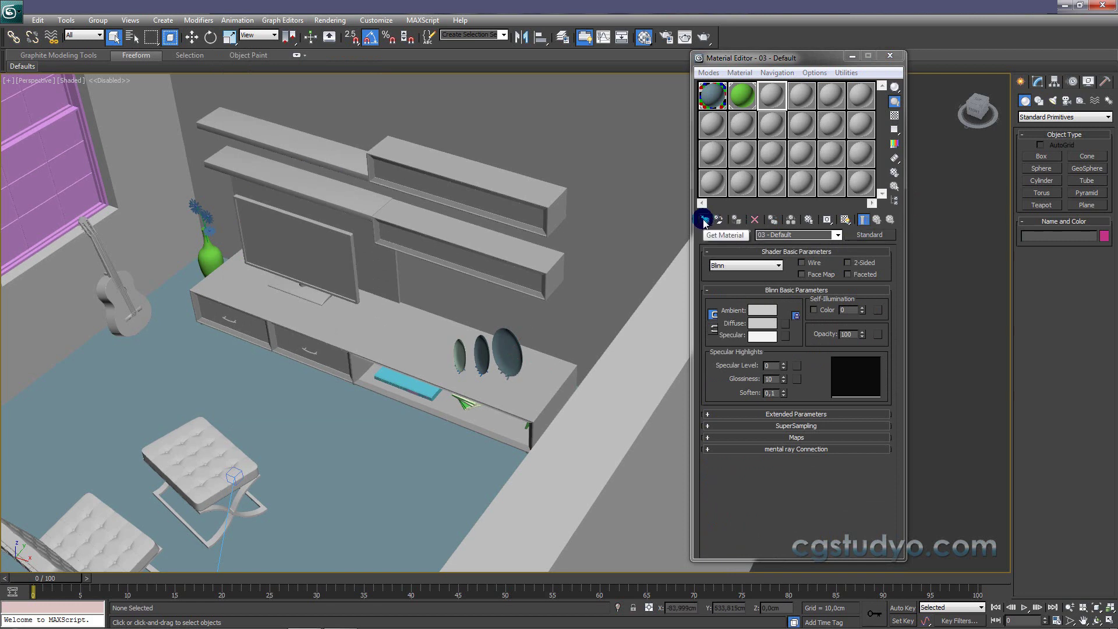
# - Browse the V-Ray Adv 2.30.01 materials and drag a new VRayMtl toward the sample slots
pyautogui.click(883, 238)
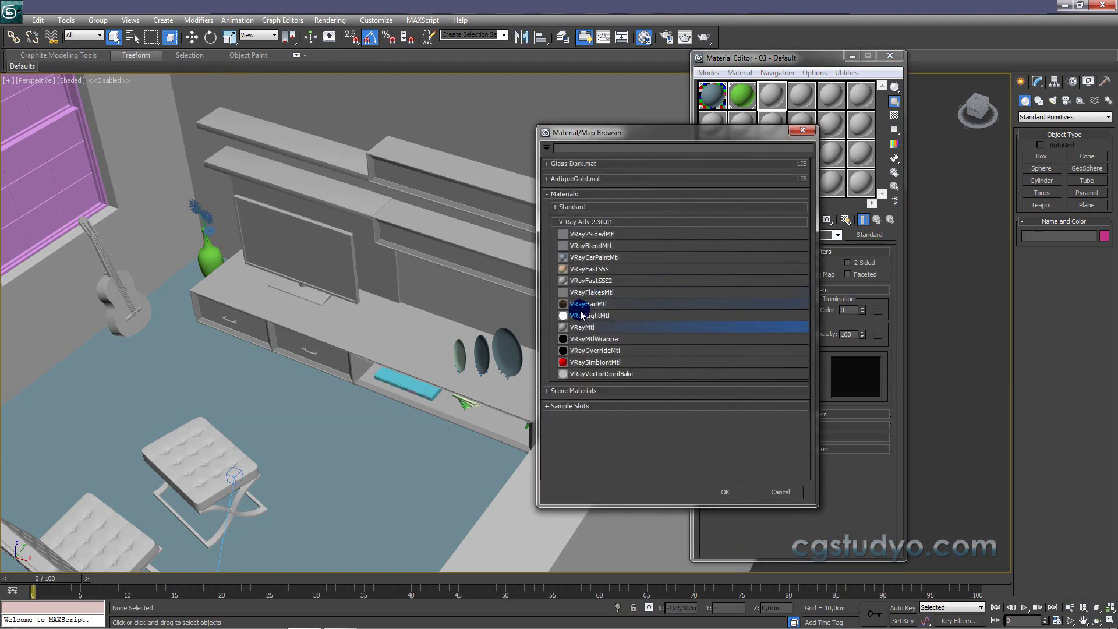
pyautogui.click(802, 130)
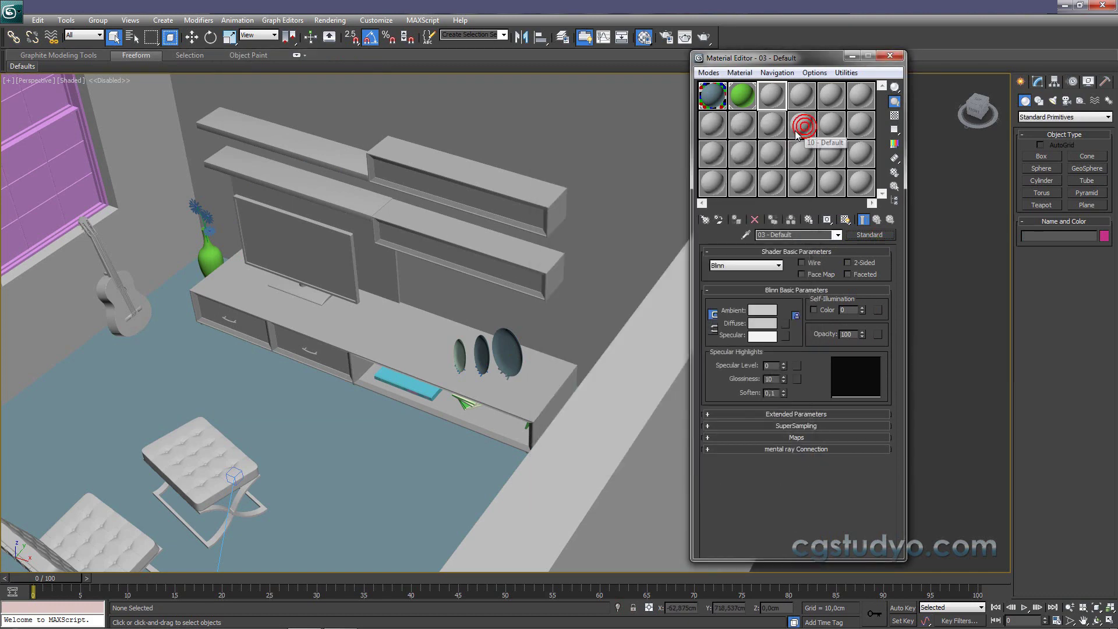
pyautogui.click(704, 221)
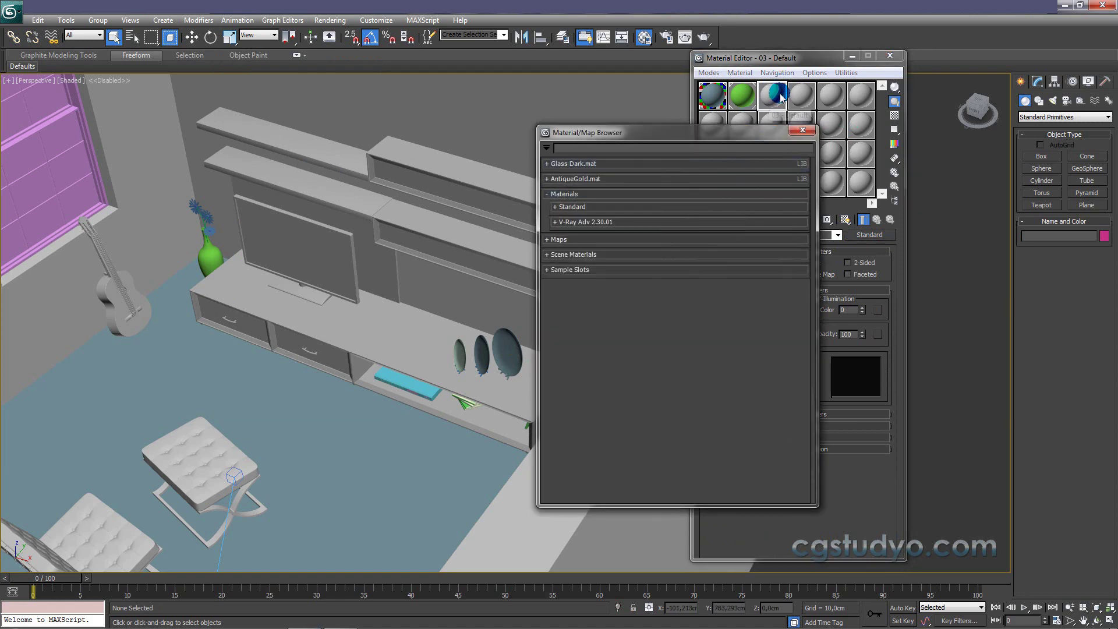
pyautogui.click(554, 222)
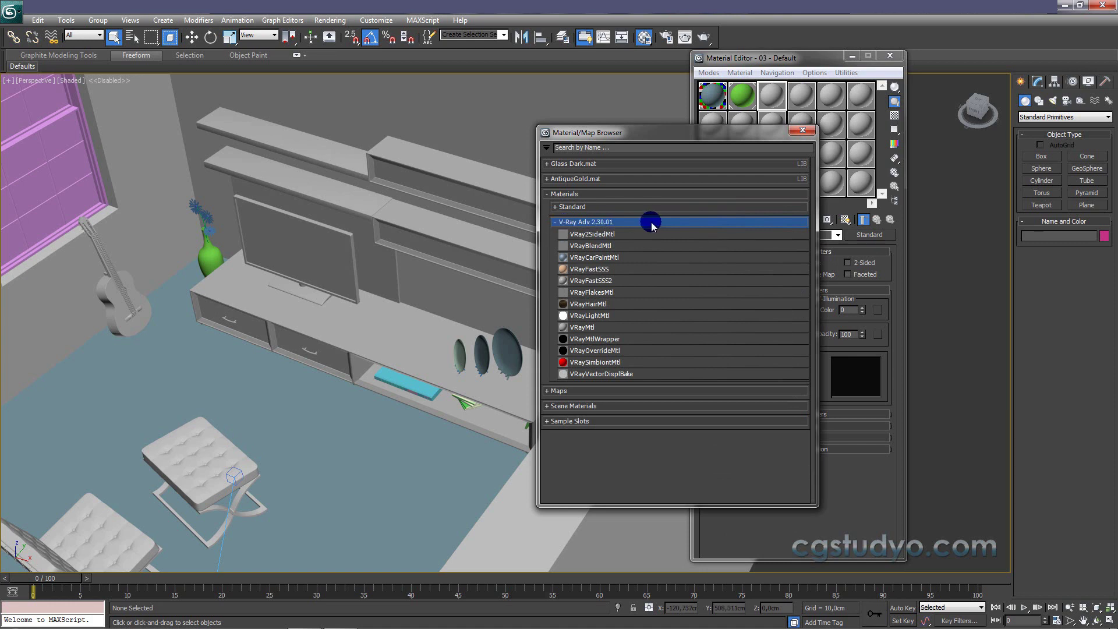
pyautogui.doubleClick(584, 328)
pyautogui.moveTo(585, 331); pyautogui.dragTo(683, 122)
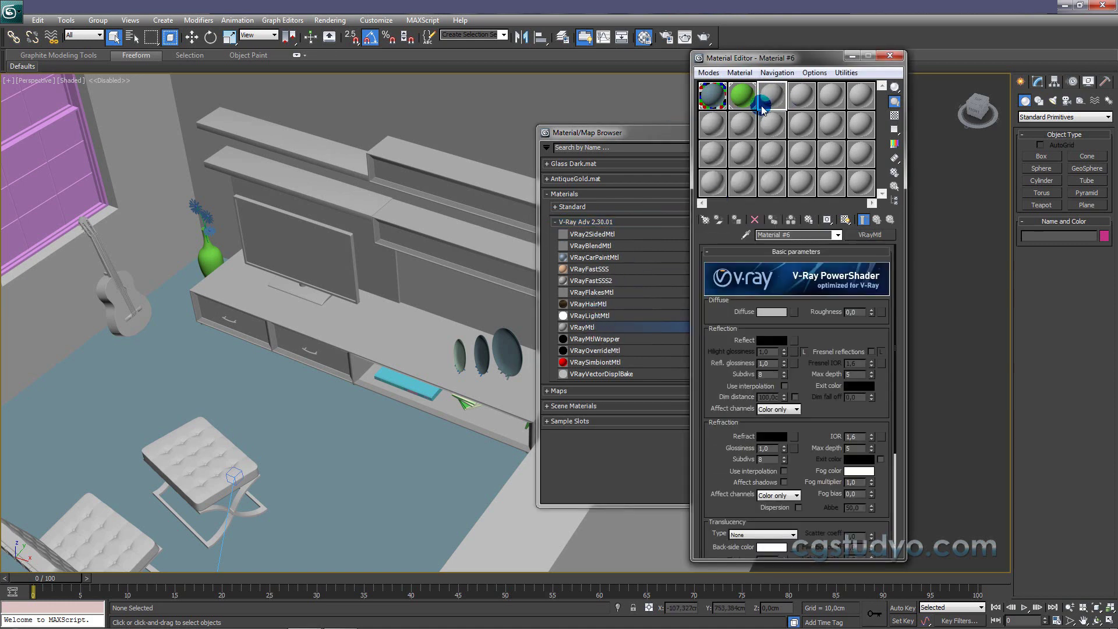
# - Activate slot 4, select the barcelona2 group, and reopen slot 4's material type list
pyautogui.click(802, 95)
pyautogui.moveTo(776, 103); pyautogui.dragTo(777, 105)
pyautogui.click(798, 96)
pyautogui.click(671, 134)
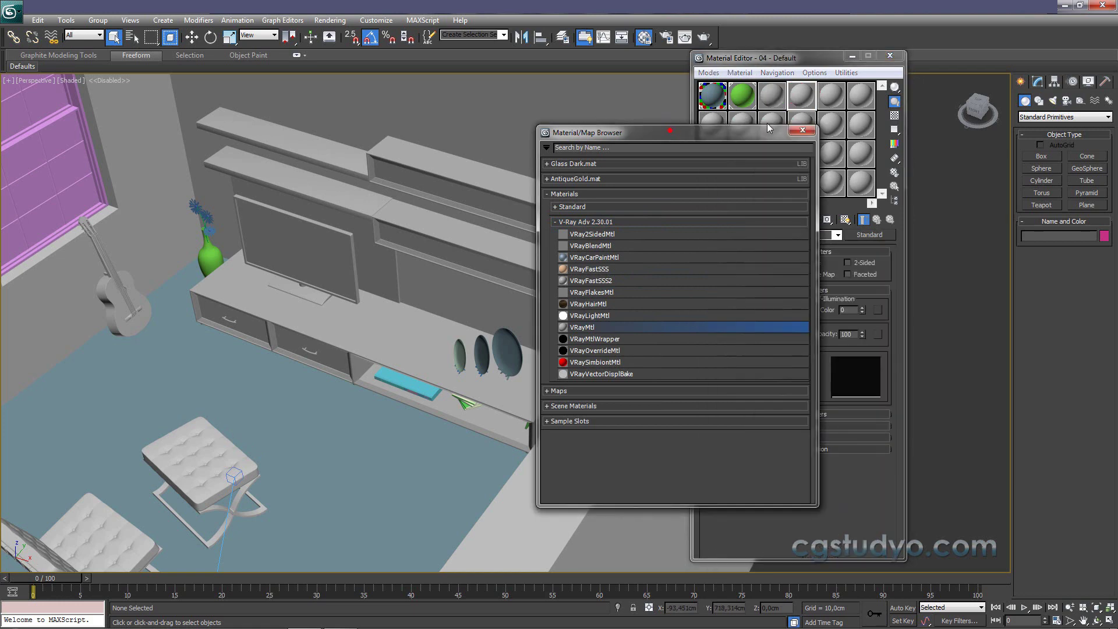
pyautogui.click(807, 132)
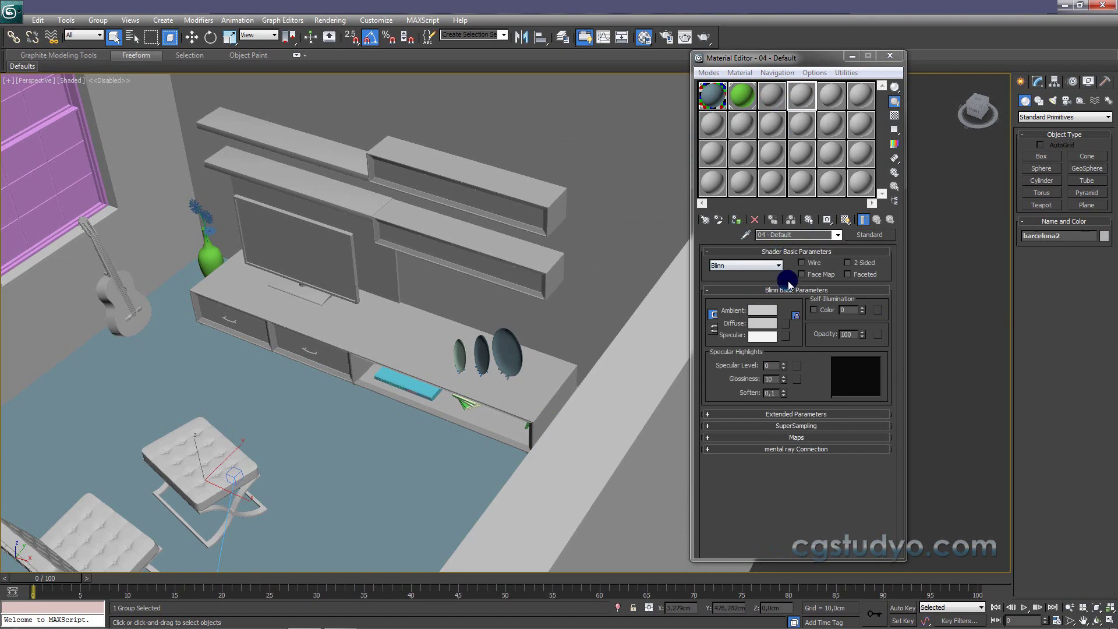
pyautogui.click(869, 234)
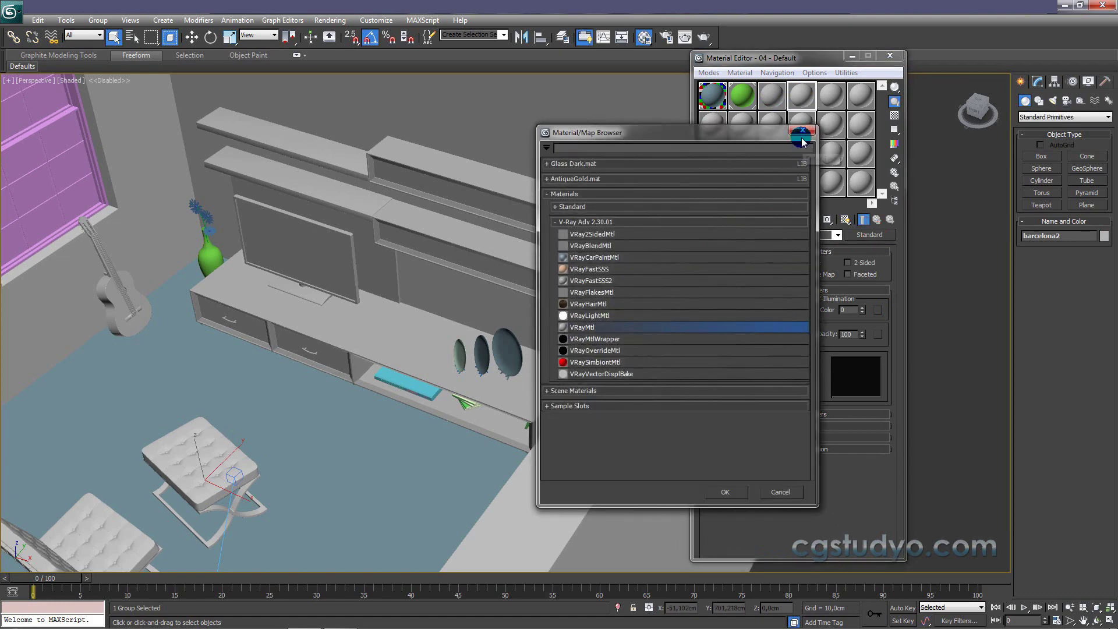
# - Convert slot 4 to a VRayMtl with pale yellow diffuse and apply it to the walls
pyautogui.doubleClick(590, 327)
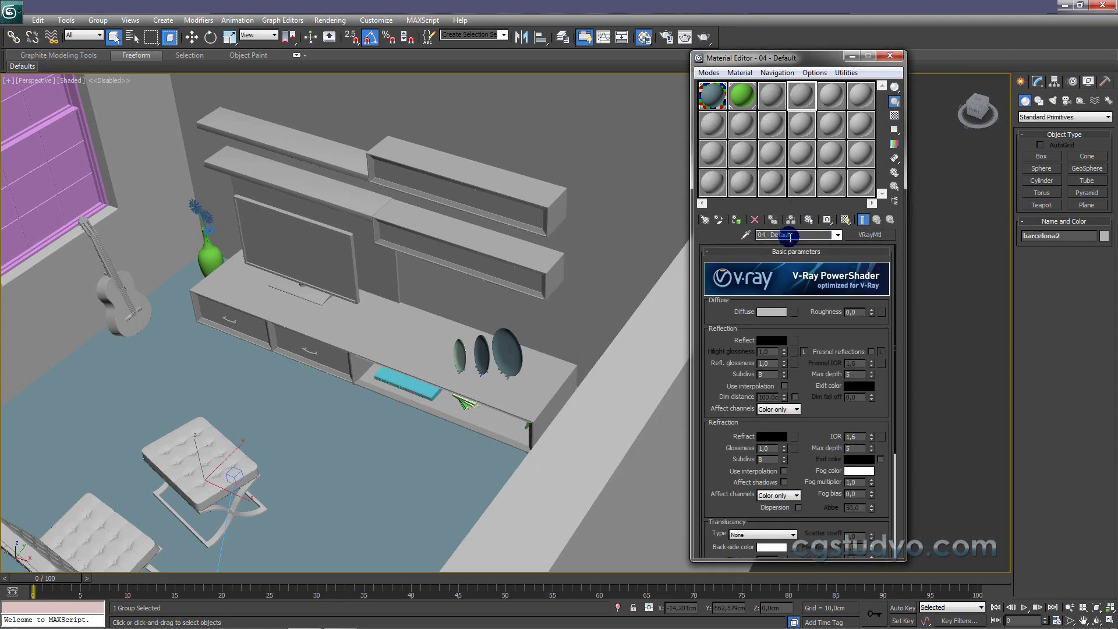
pyautogui.click(772, 312)
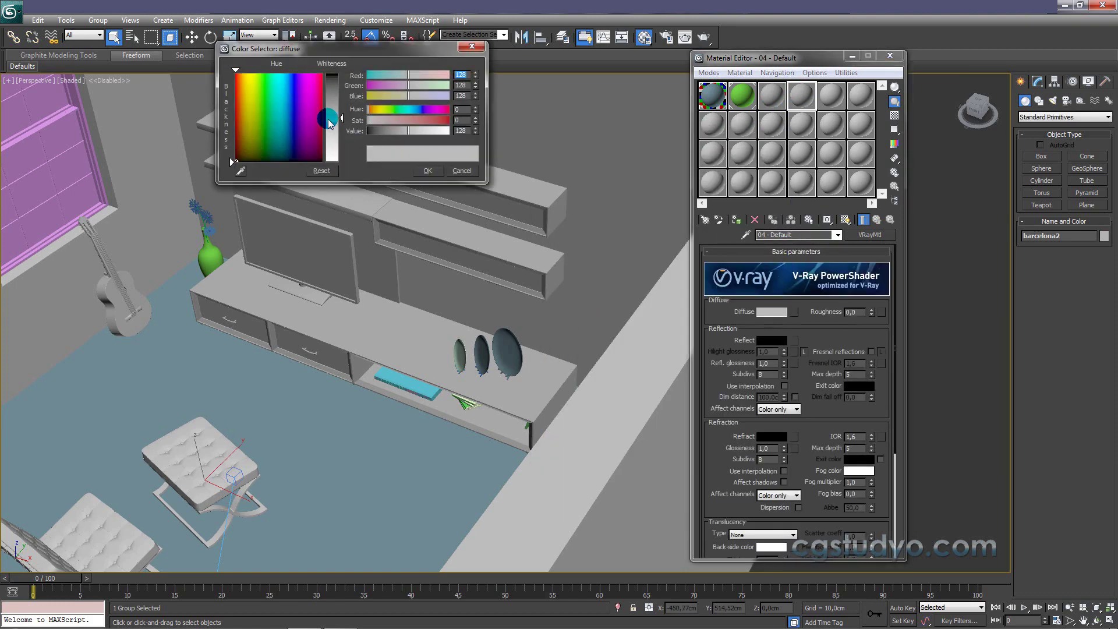
pyautogui.moveTo(320, 116); pyautogui.dragTo(248, 85)
pyautogui.click(428, 172)
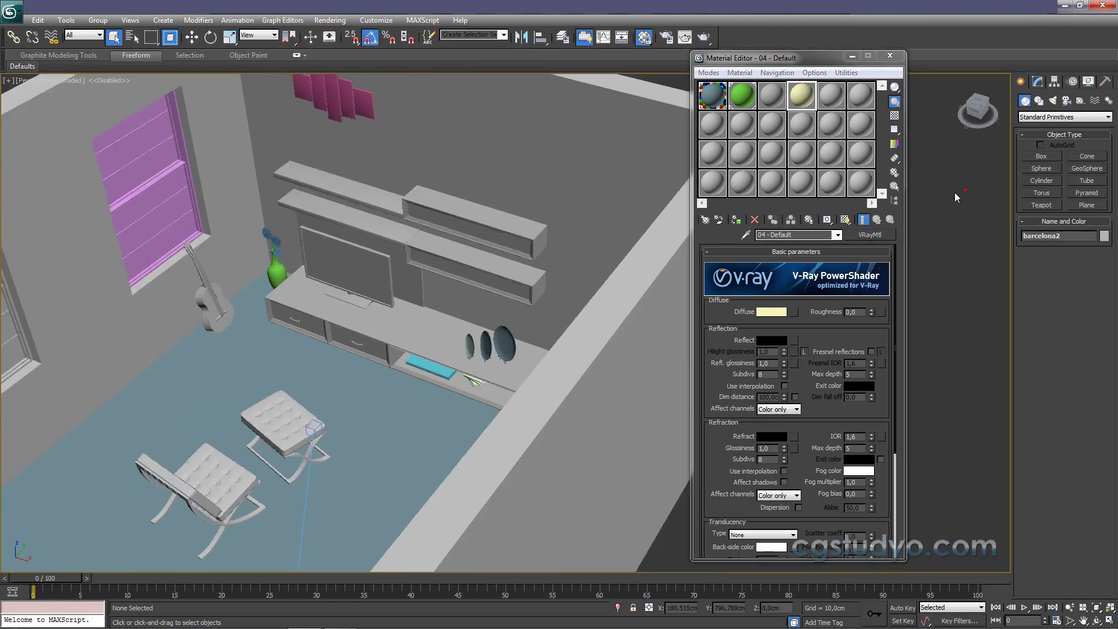
pyautogui.click(965, 190)
pyautogui.click(718, 222)
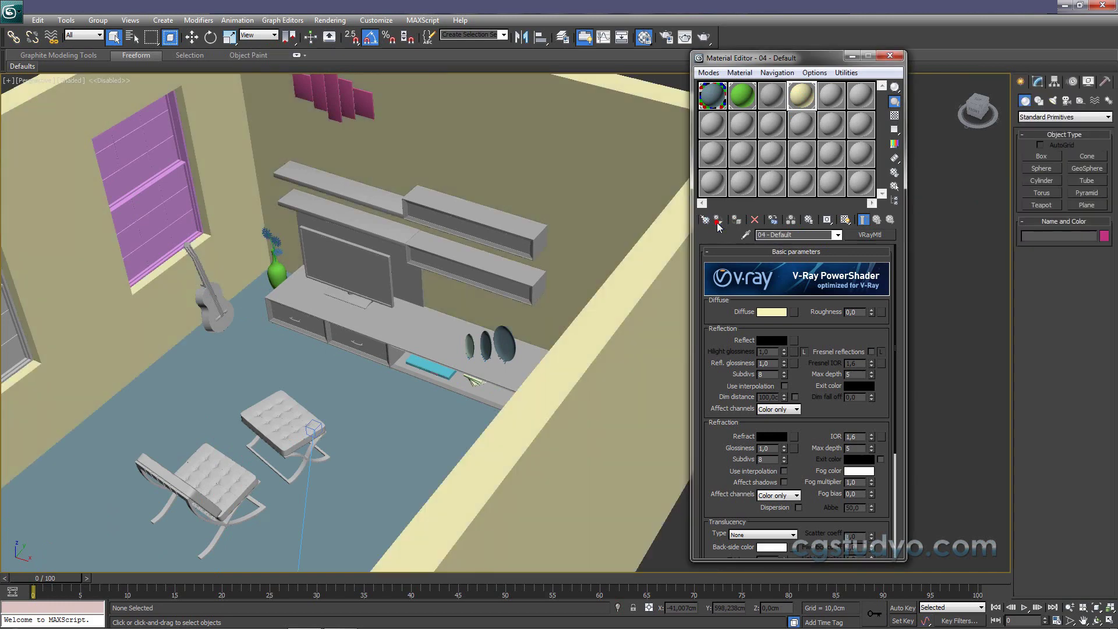
pyautogui.scroll(-5, 512, 267)
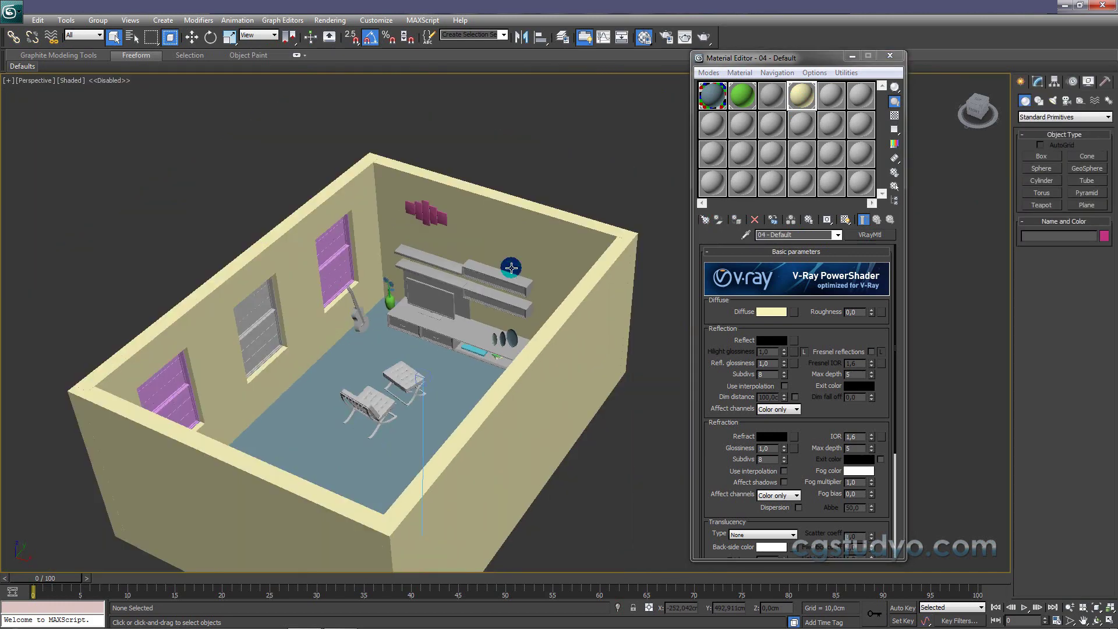
# - Select the cicekler vase-and-flowers group and activate the green 02 - Default material
pyautogui.scroll(3, 512, 268)
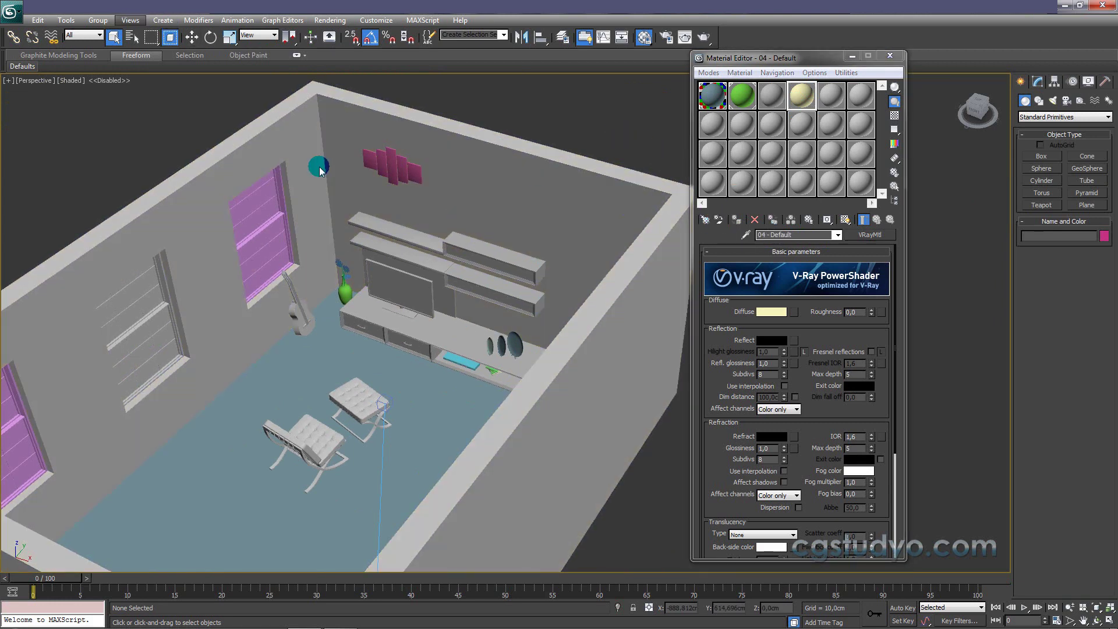
pyautogui.click(342, 294)
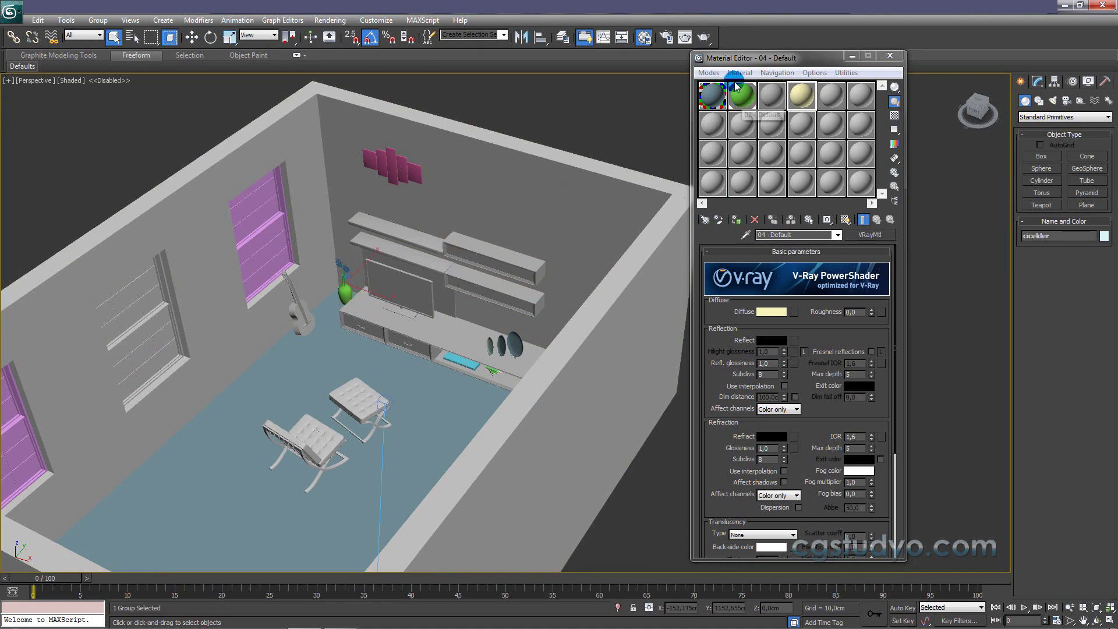
pyautogui.doubleClick(746, 98)
pyautogui.click(619, 58)
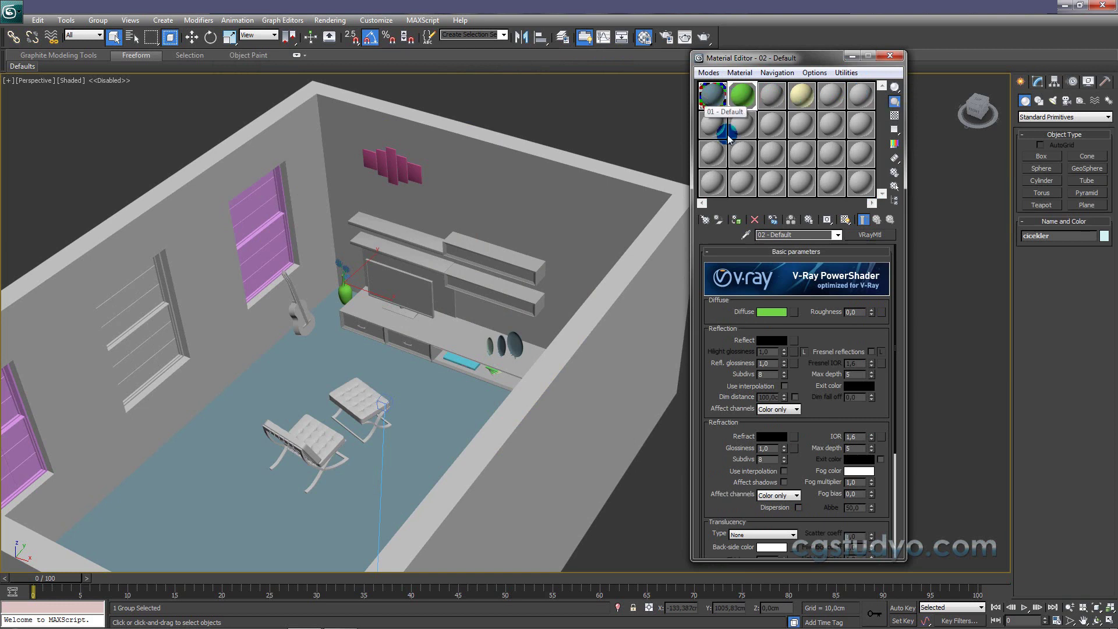
# - Reset 02 - Default to default grey, affecting both the scene and editor slot
pyautogui.click(756, 220)
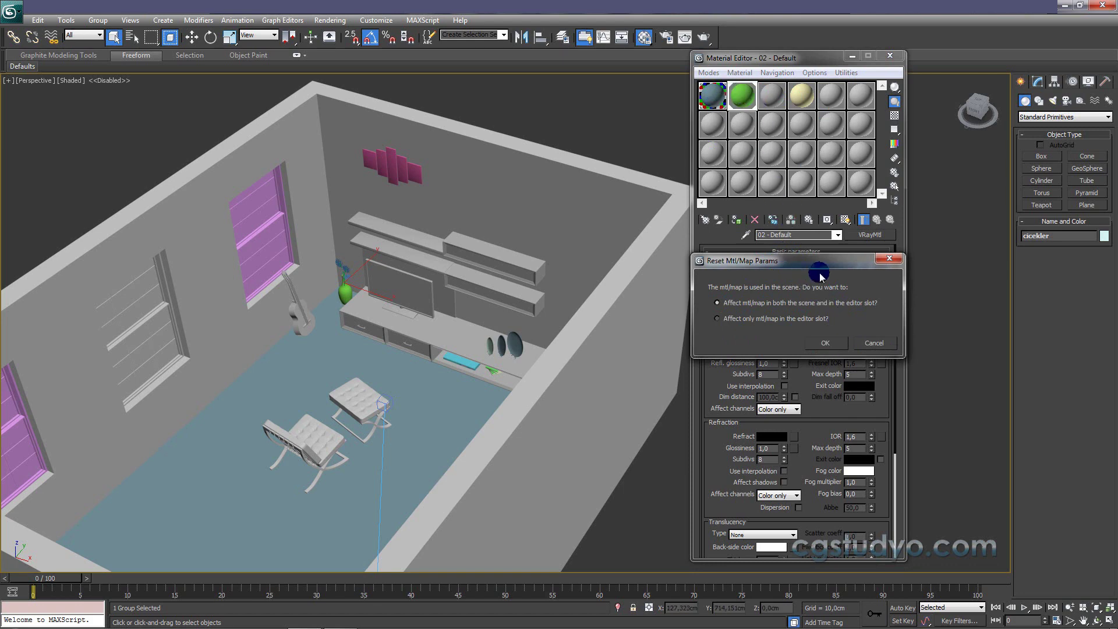
pyautogui.click(832, 343)
# - Zoom around the TV unit, activate the floor's 01 - Default slot and request a reset
pyautogui.scroll(3, 464, 299)
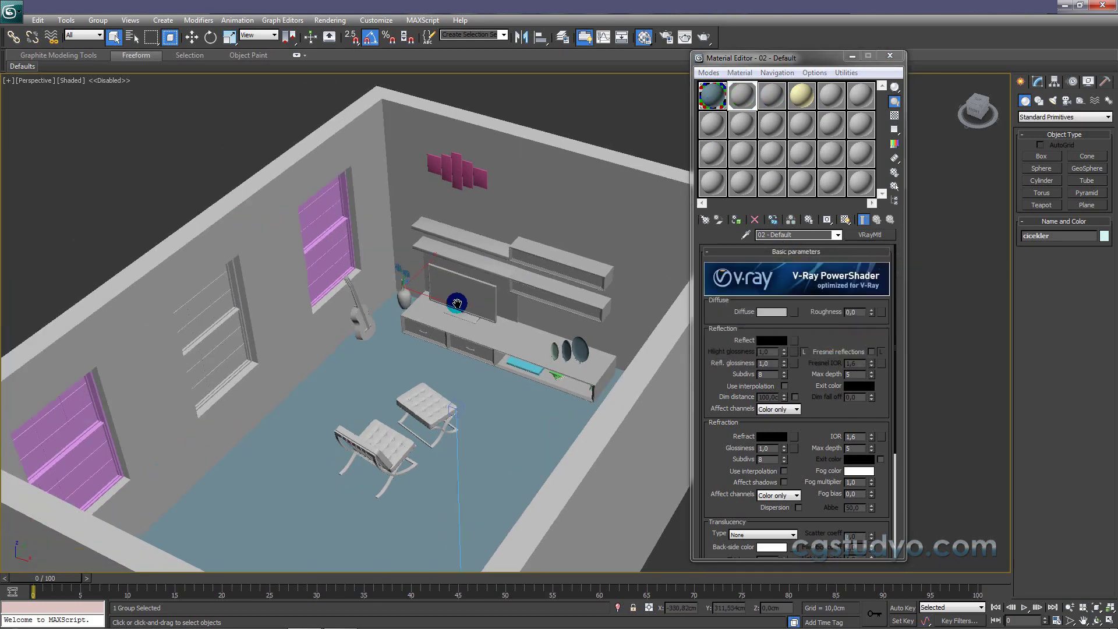
pyautogui.scroll(3, 466, 303)
pyautogui.scroll(3, 466, 304)
pyautogui.scroll(1, 282, 279)
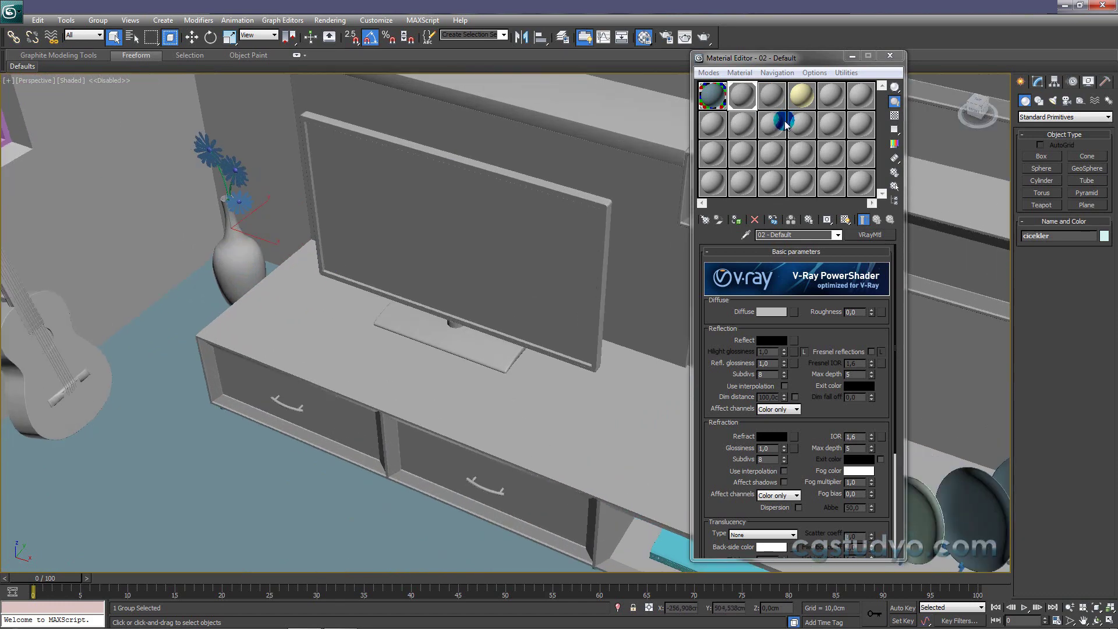
pyautogui.moveTo(785, 125)
pyautogui.mouseDown()
pyautogui.moveTo(748, 92)
pyautogui.moveTo(405, 348)
pyautogui.mouseUp()
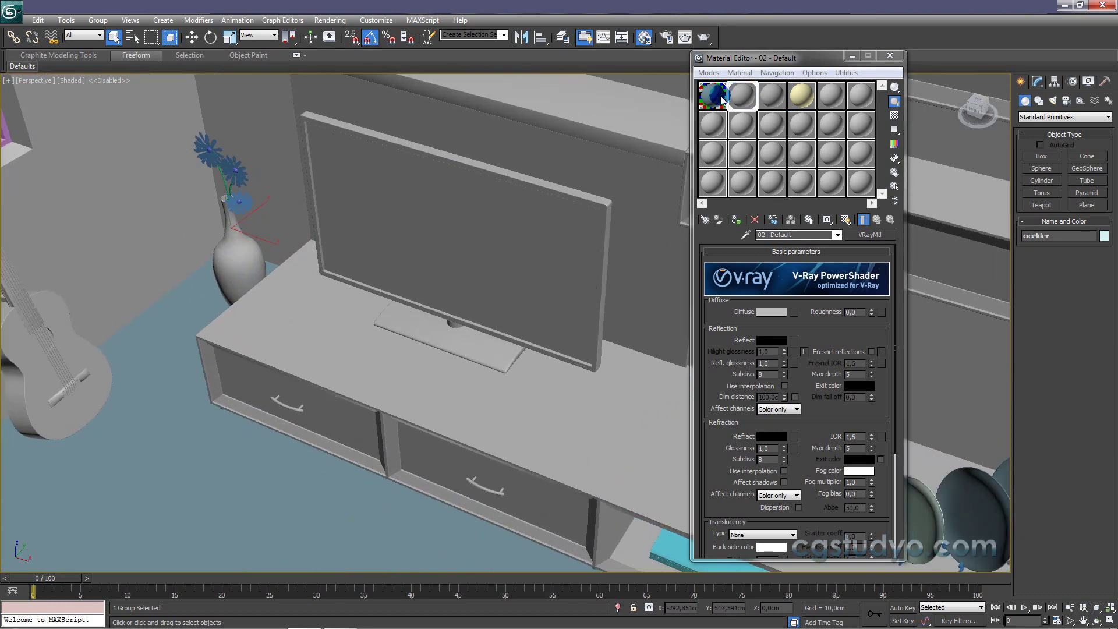
pyautogui.scroll(-3, 462, 297)
pyautogui.scroll(-2, 390, 239)
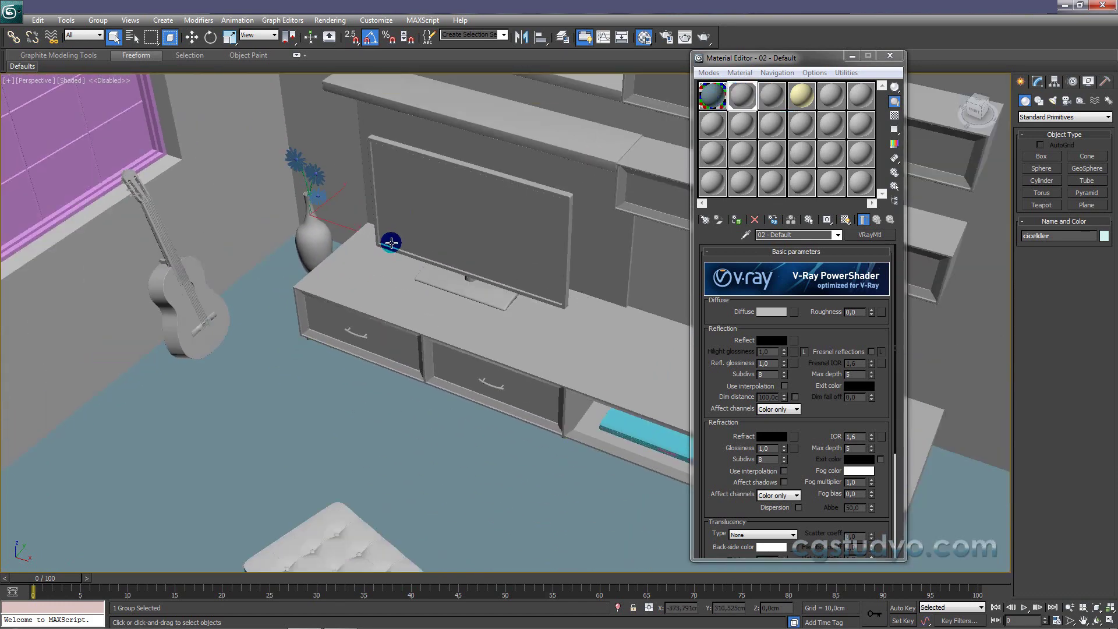
pyautogui.scroll(-2, 375, 282)
pyautogui.scroll(-2, 396, 314)
pyautogui.moveTo(405, 348); pyautogui.dragTo(401, 314)
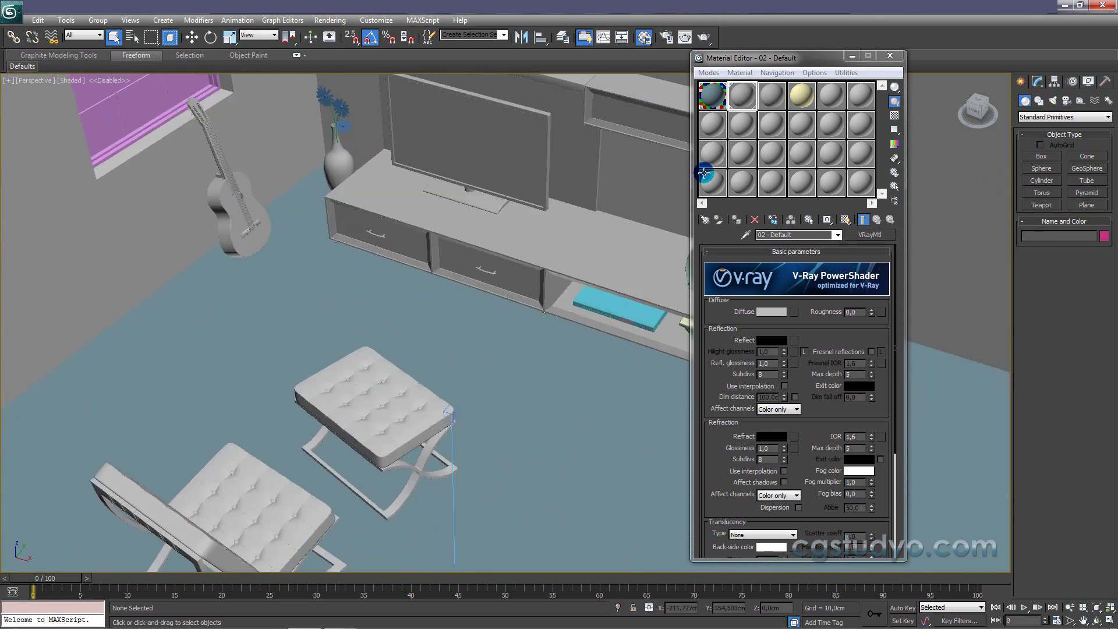
pyautogui.click(716, 104)
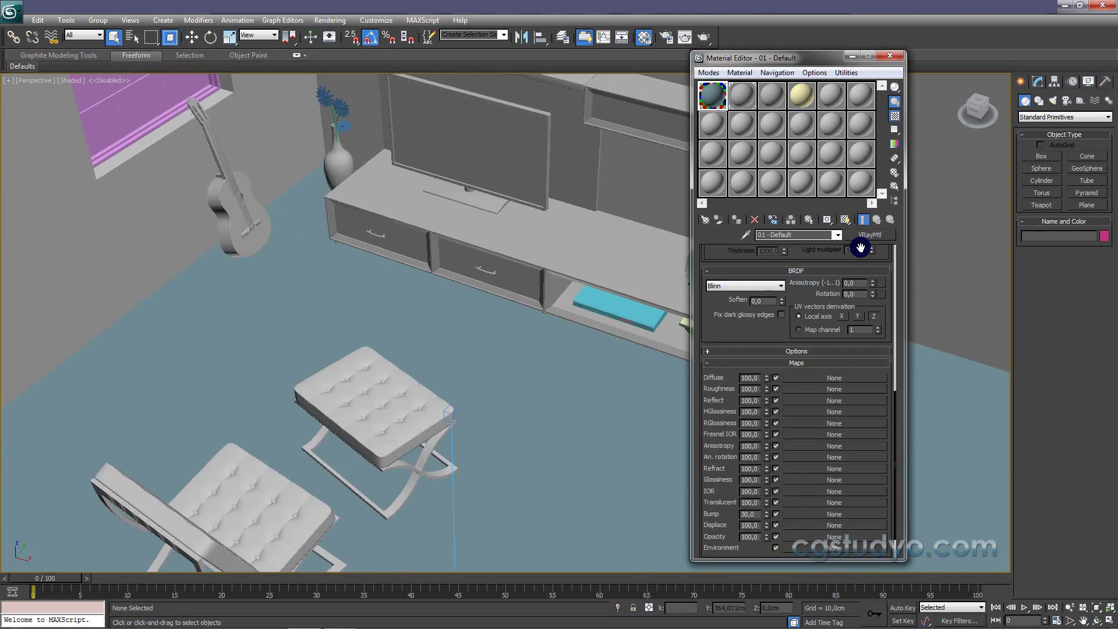
pyautogui.click(752, 222)
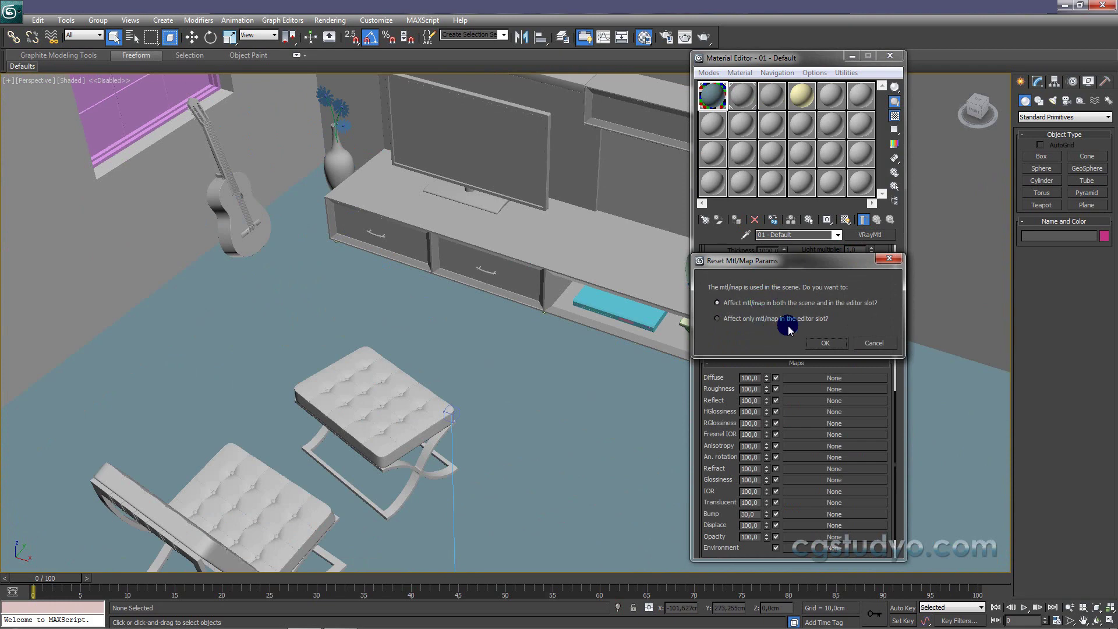
# - Confirm resetting 01 - Default to grey in both scene and editor slot
pyautogui.click(825, 343)
pyautogui.scroll(-5, 362, 344)
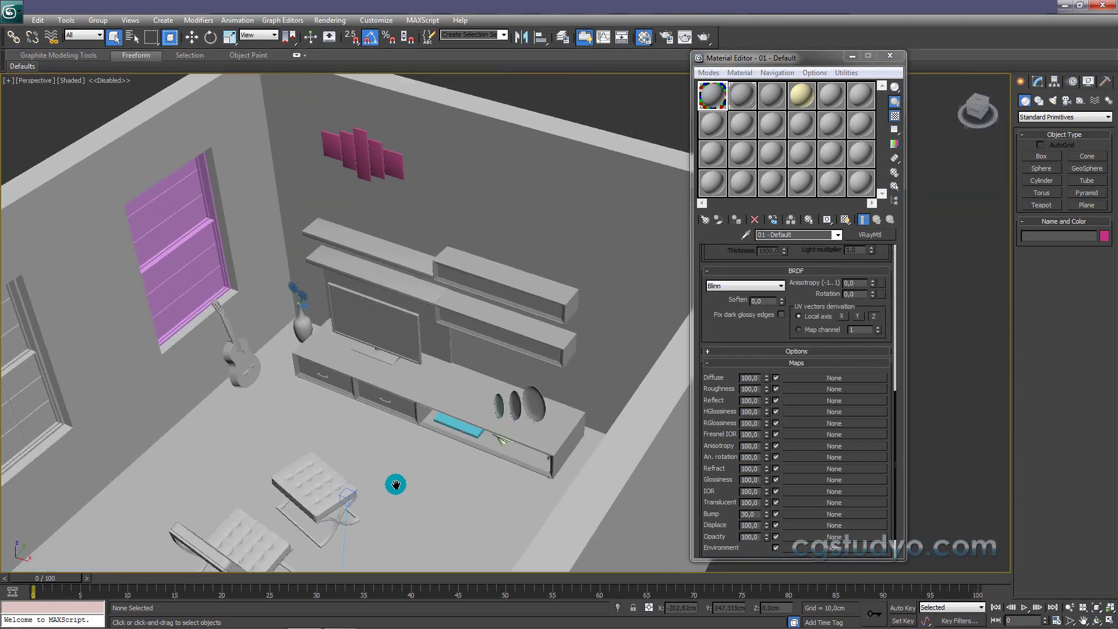
pyautogui.moveTo(394, 487); pyautogui.dragTo(471, 515, button='middle')
# - Activate the grey 02 - Default slot and drag the material out of it
pyautogui.click(779, 139)
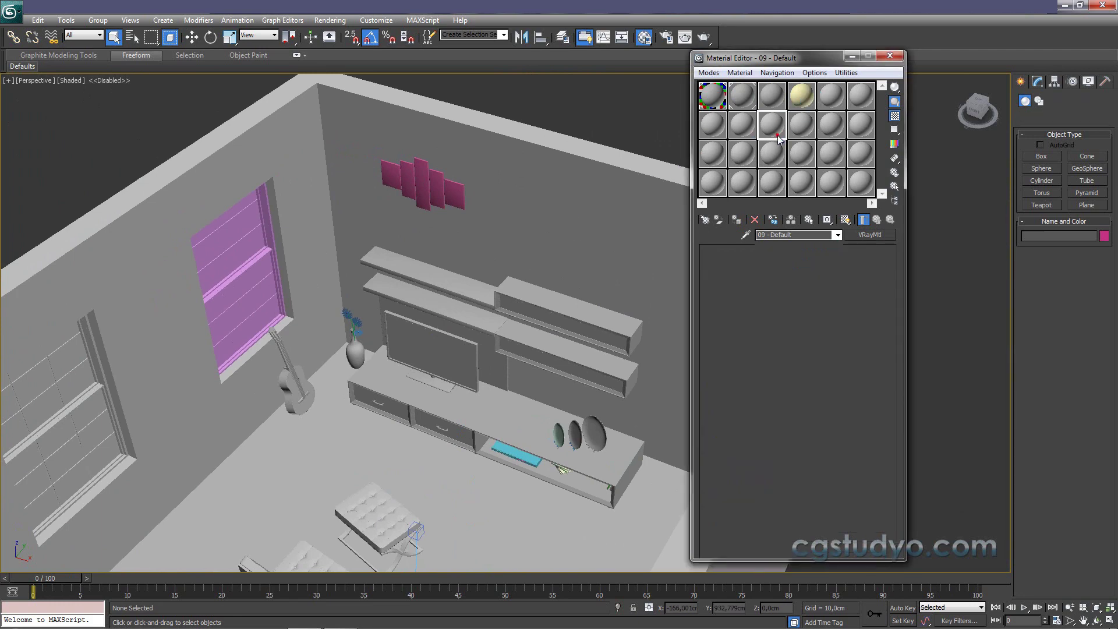
pyautogui.moveTo(620, 247); pyautogui.dragTo(625, 212, button='middle')
pyautogui.click(743, 91)
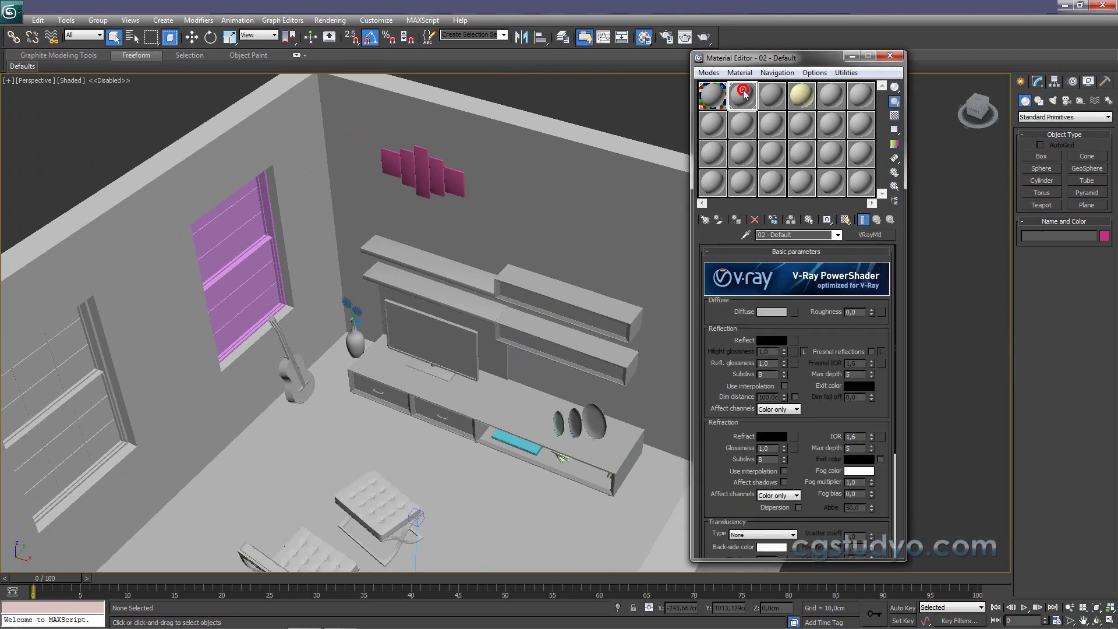
pyautogui.moveTo(747, 101); pyautogui.dragTo(891, 200)
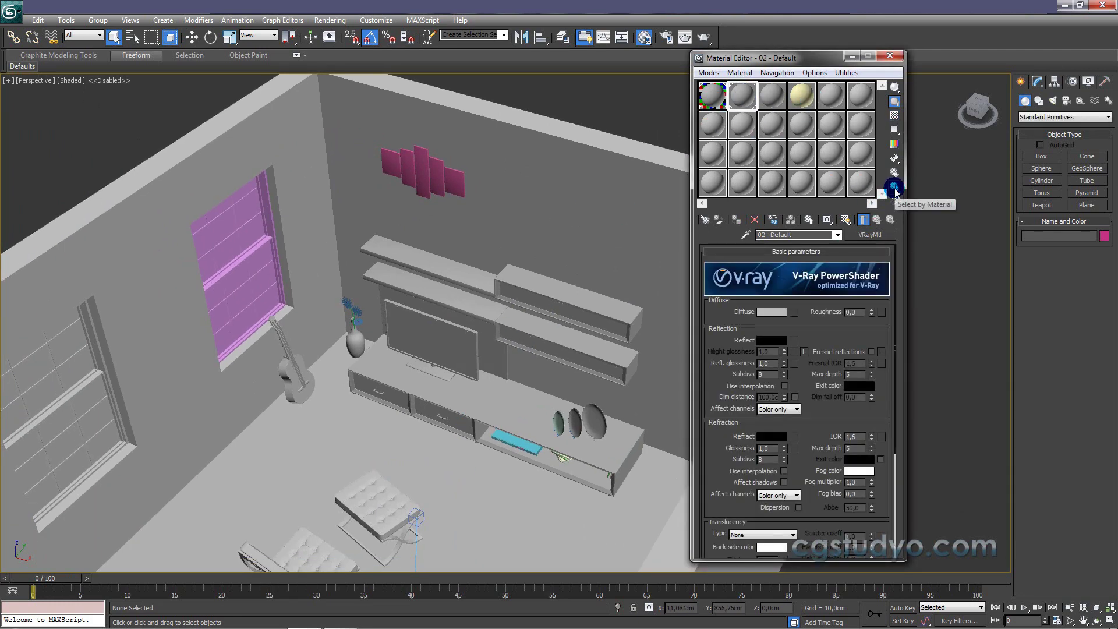
# - Select the cicekler group from the objects using 02 - Default
pyautogui.click(895, 187)
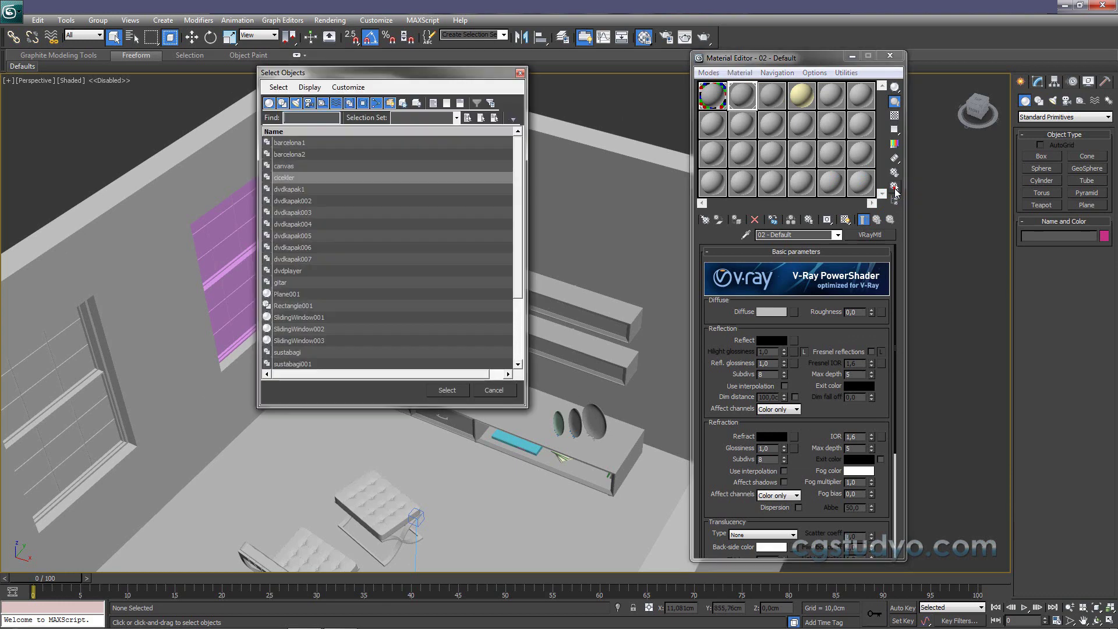
pyautogui.click(315, 178)
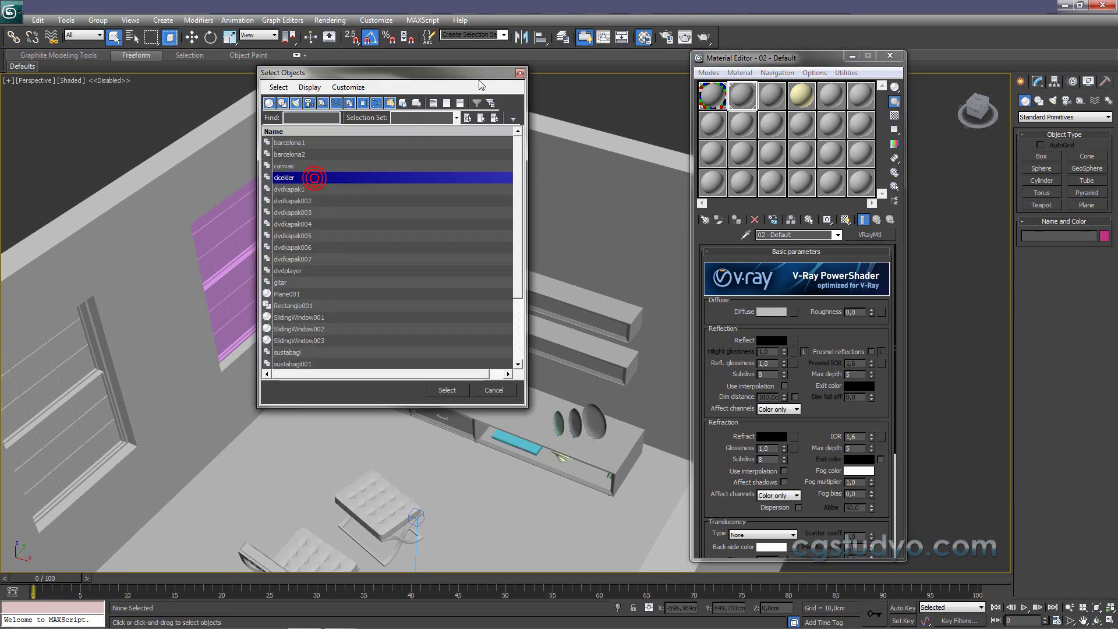
pyautogui.click(447, 390)
pyautogui.scroll(3, 383, 311)
pyautogui.scroll(3, 383, 312)
pyautogui.scroll(3, 380, 313)
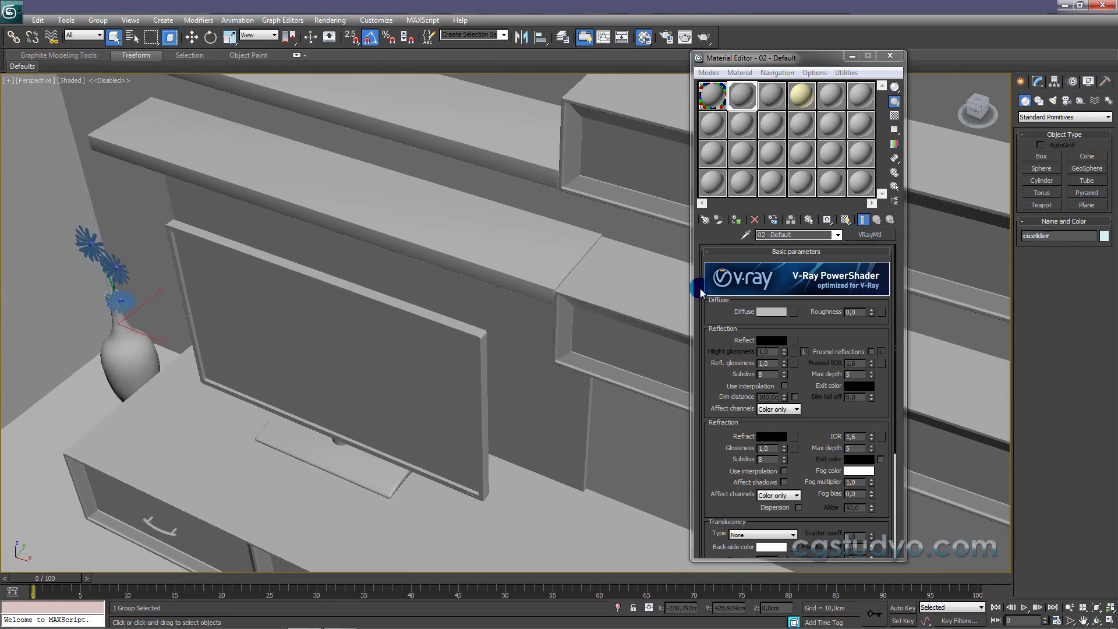
# - Drag 02 - Default from its slot onto the TV unit's shelving in the viewport
pyautogui.moveTo(725, 100)
pyautogui.mouseDown()
pyautogui.moveTo(737, 97)
pyautogui.moveTo(736, 143)
pyautogui.moveTo(464, 271)
pyautogui.mouseUp()
pyautogui.scroll(-3, 467, 280)
pyautogui.scroll(-3, 467, 280)
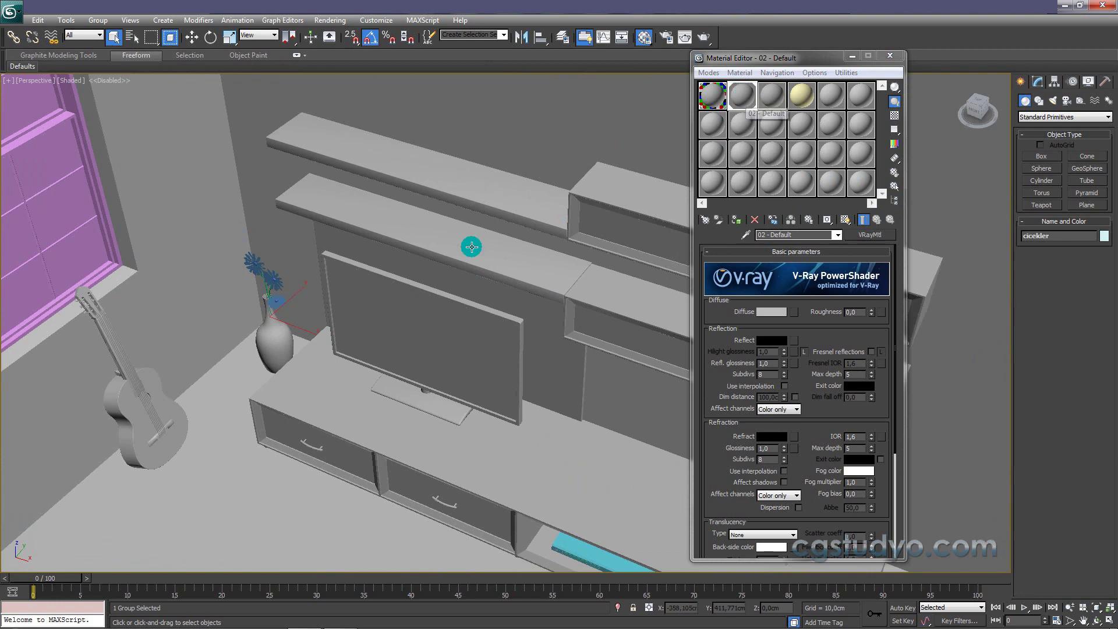
pyautogui.scroll(-5, 466, 257)
pyautogui.scroll(-4, 464, 271)
pyautogui.scroll(4, 465, 245)
pyautogui.scroll(-2, 457, 245)
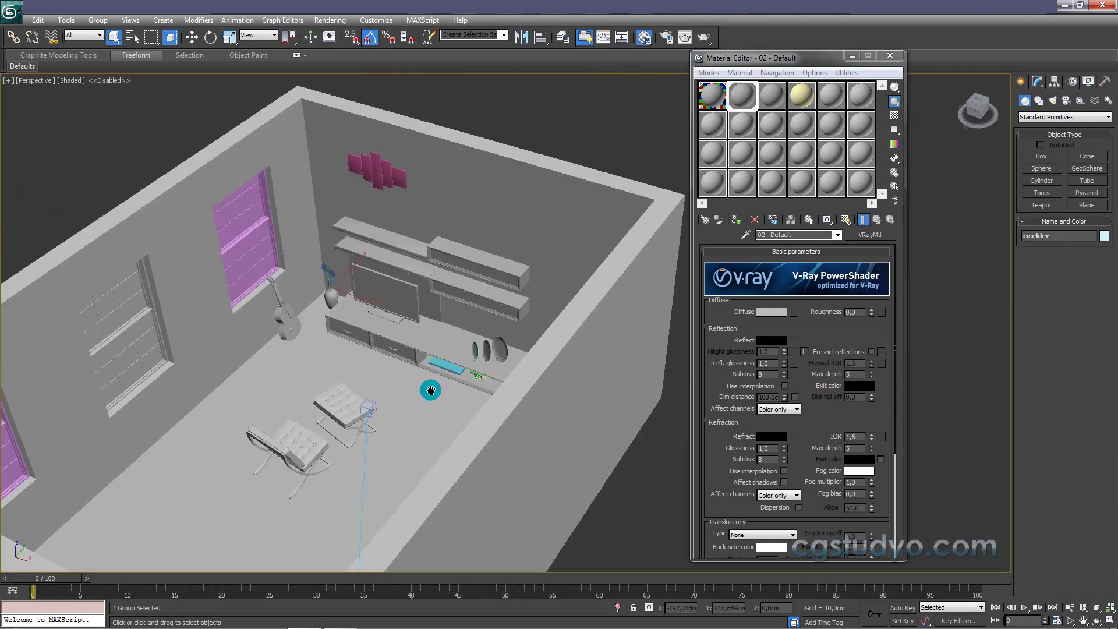
pyautogui.scroll(2, 429, 386)
pyautogui.moveTo(464, 271)
pyautogui.mouseDown()
pyautogui.moveTo(455, 333)
pyautogui.moveTo(600, 108)
pyautogui.mouseUp()
pyautogui.scroll(2, 455, 332)
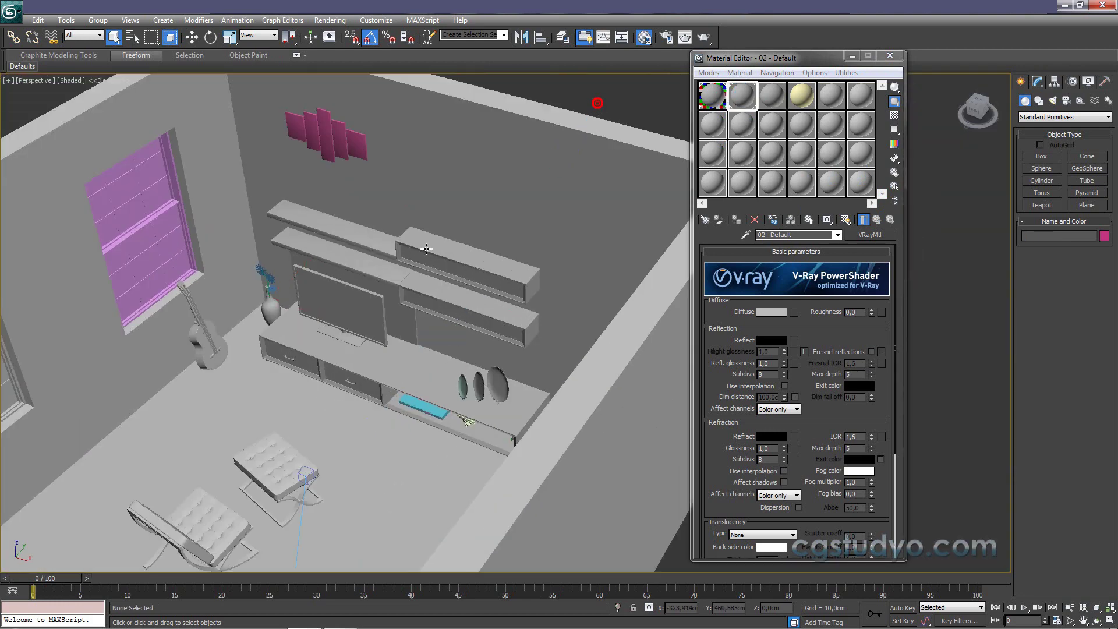
pyautogui.moveTo(469, 206); pyautogui.dragTo(484, 195, button='middle')
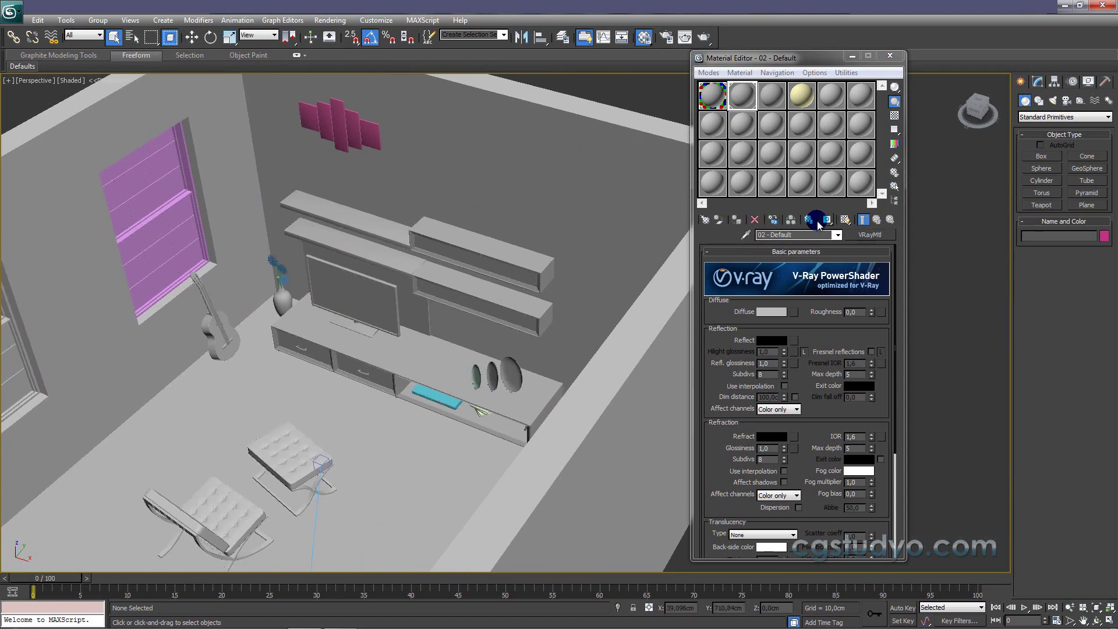
# - Duplicate the yellow sari material into the fifth sample slot
pyautogui.click(801, 95)
pyautogui.scroll(2, 547, 274)
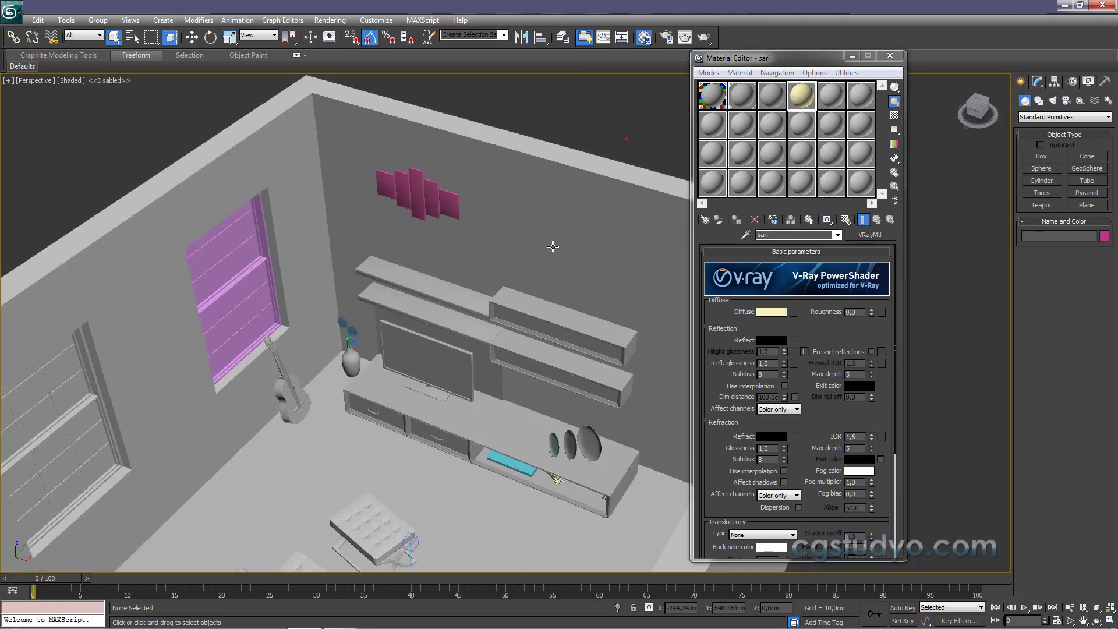
pyautogui.moveTo(553, 246); pyautogui.dragTo(527, 172, button='middle')
pyautogui.scroll(-3, 527, 172)
pyautogui.scroll(3, 513, 183)
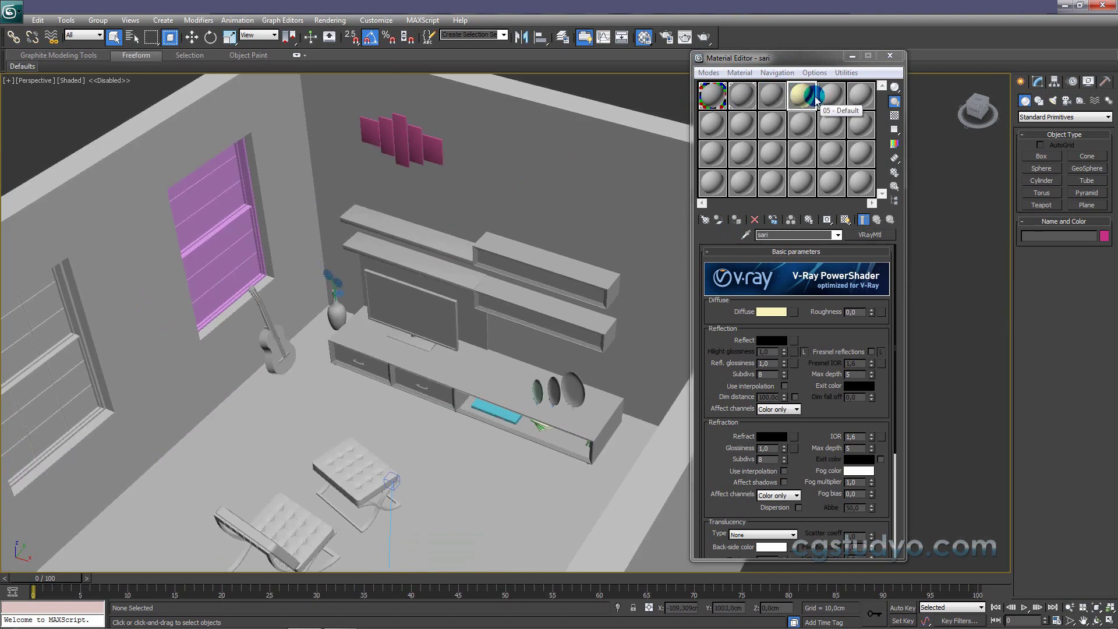
pyautogui.moveTo(715, 105); pyautogui.dragTo(831, 98)
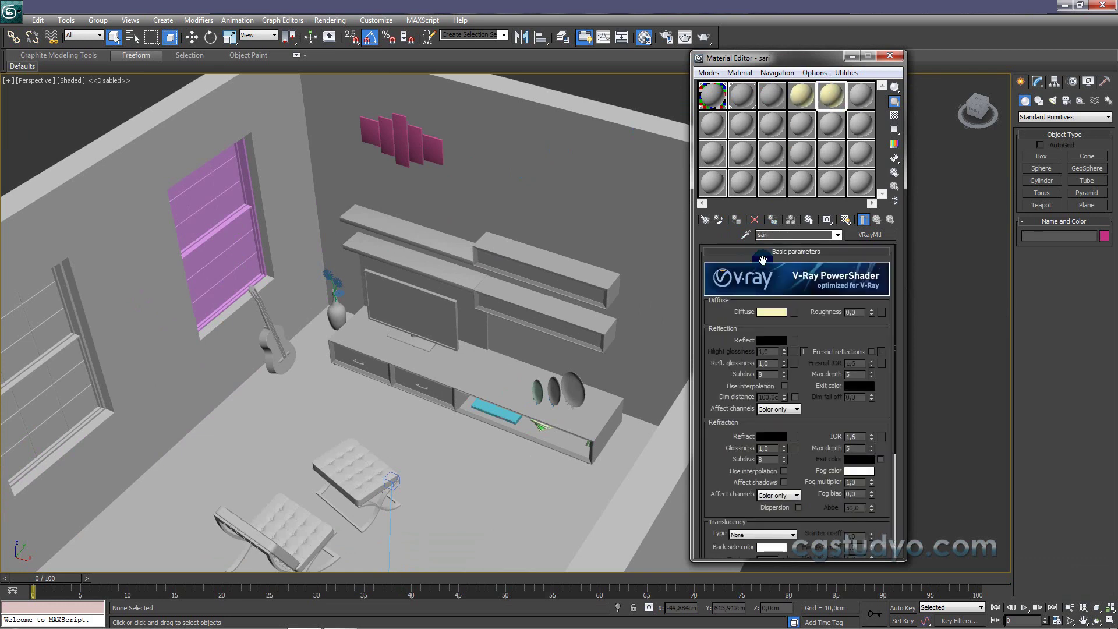
# - Give the copy a lavender diffuse colour, then reselect the sari material
pyautogui.moveTo(760, 320); pyautogui.dragTo(778, 326)
pyautogui.click(773, 316)
pyautogui.moveTo(308, 118); pyautogui.dragTo(298, 108)
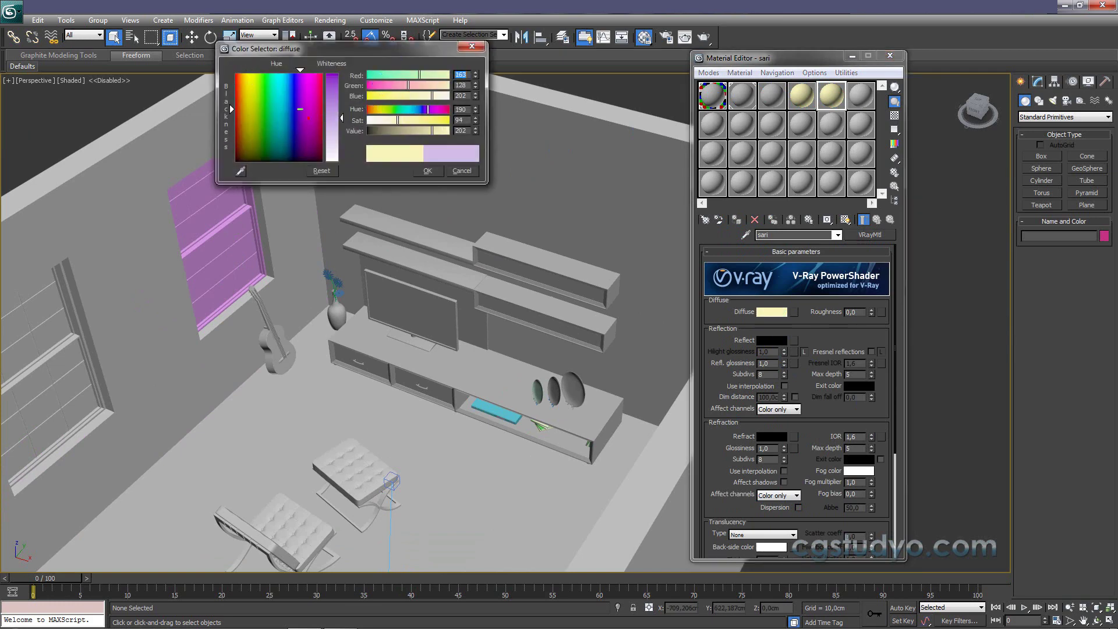
pyautogui.click(428, 171)
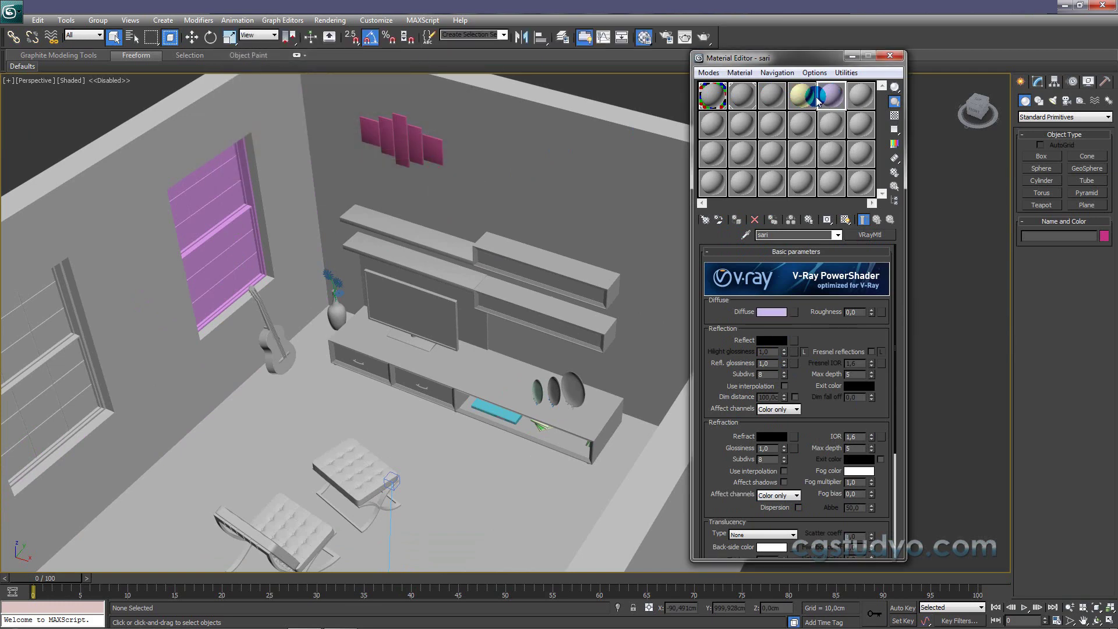
pyautogui.click(799, 99)
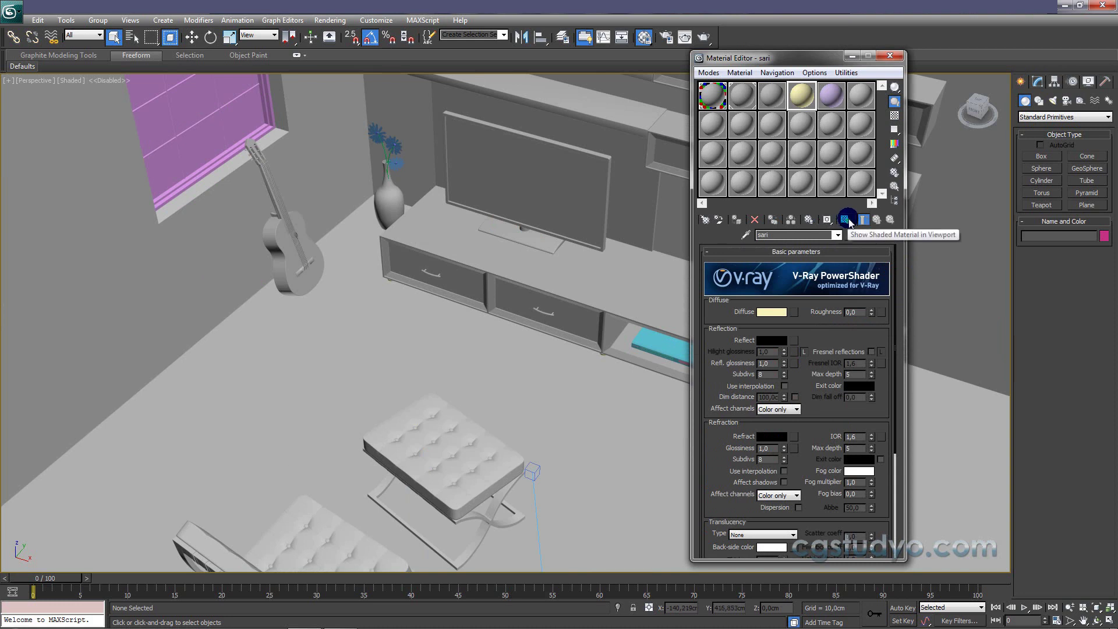
# - Select the TV unit group and pan the view to show all of it
pyautogui.click(849, 222)
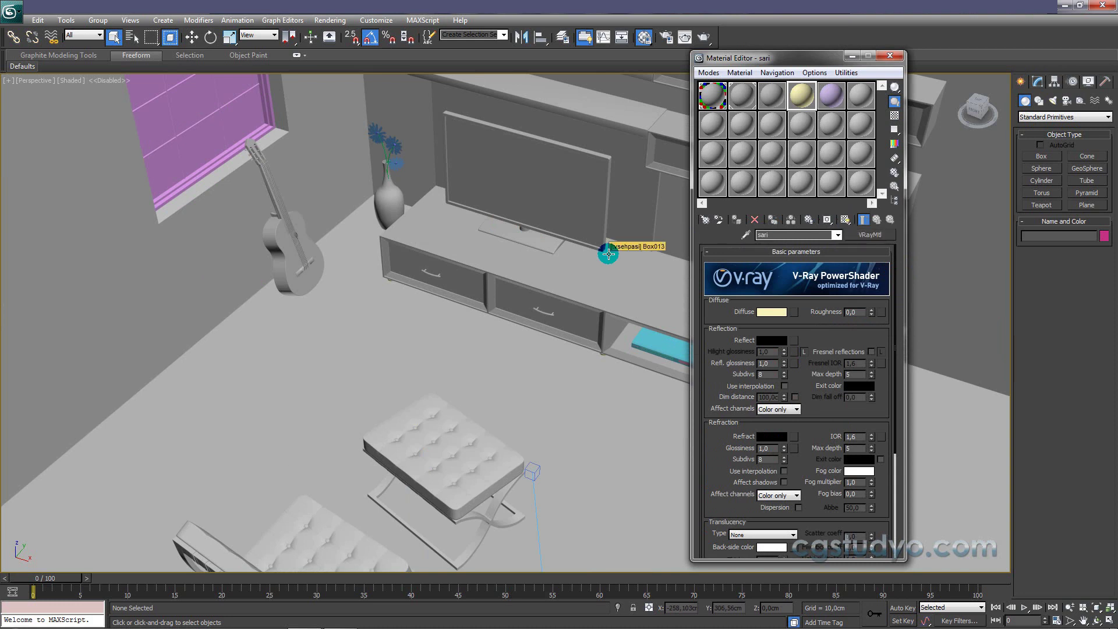
pyautogui.click(608, 253)
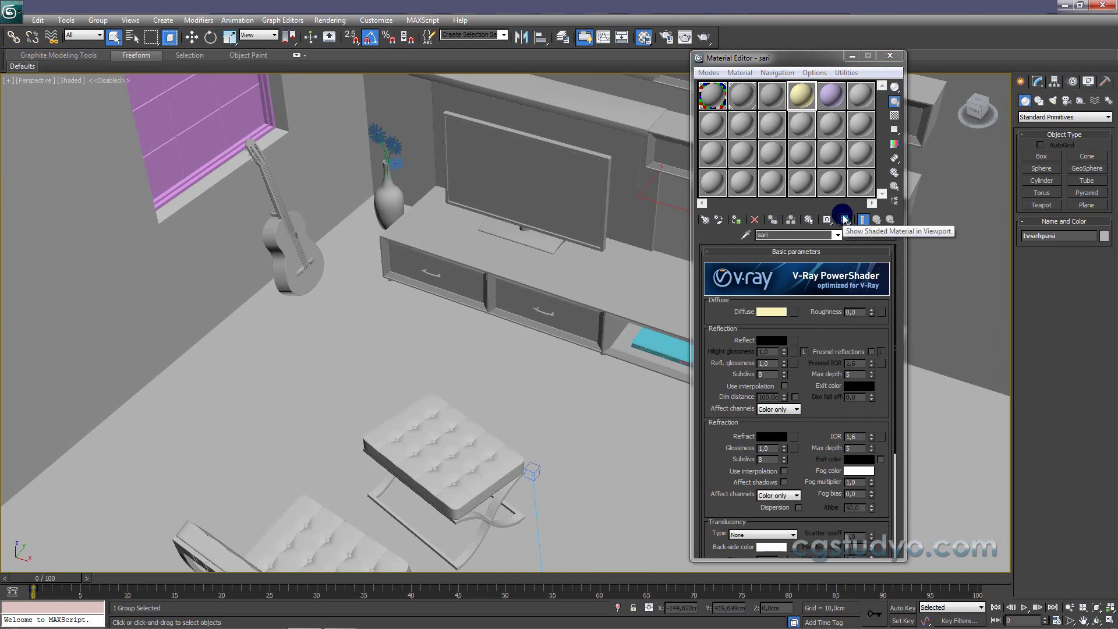
pyautogui.moveTo(594, 377); pyautogui.dragTo(325, 219, button='middle')
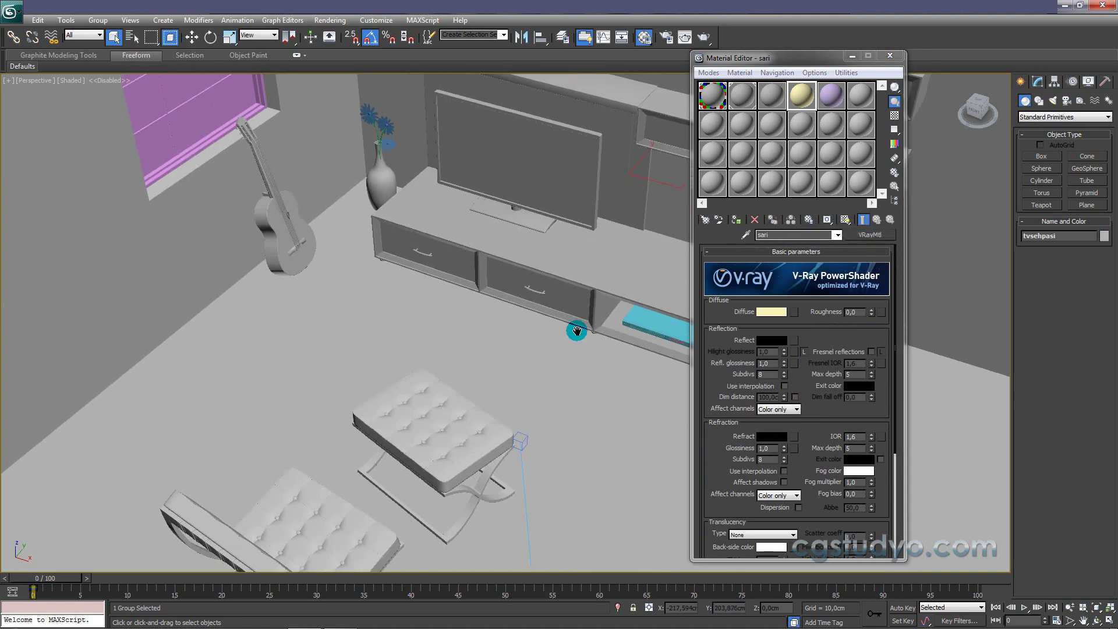
pyautogui.scroll(-2, 460, 268)
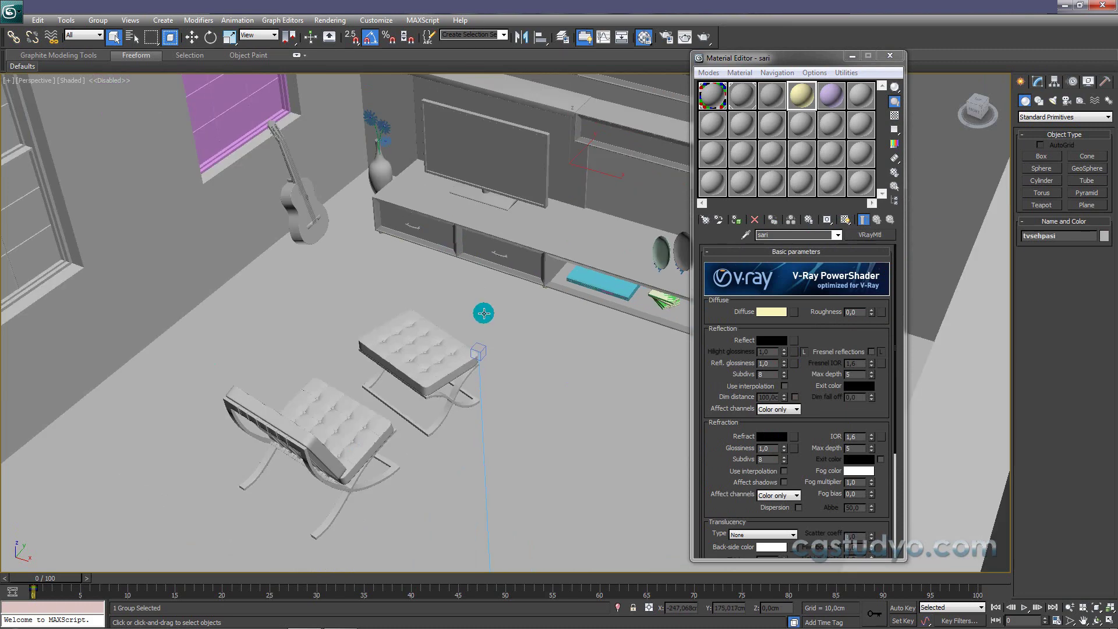
pyautogui.scroll(-2, 490, 345)
pyautogui.scroll(-2, 437, 288)
pyautogui.scroll(2, 394, 291)
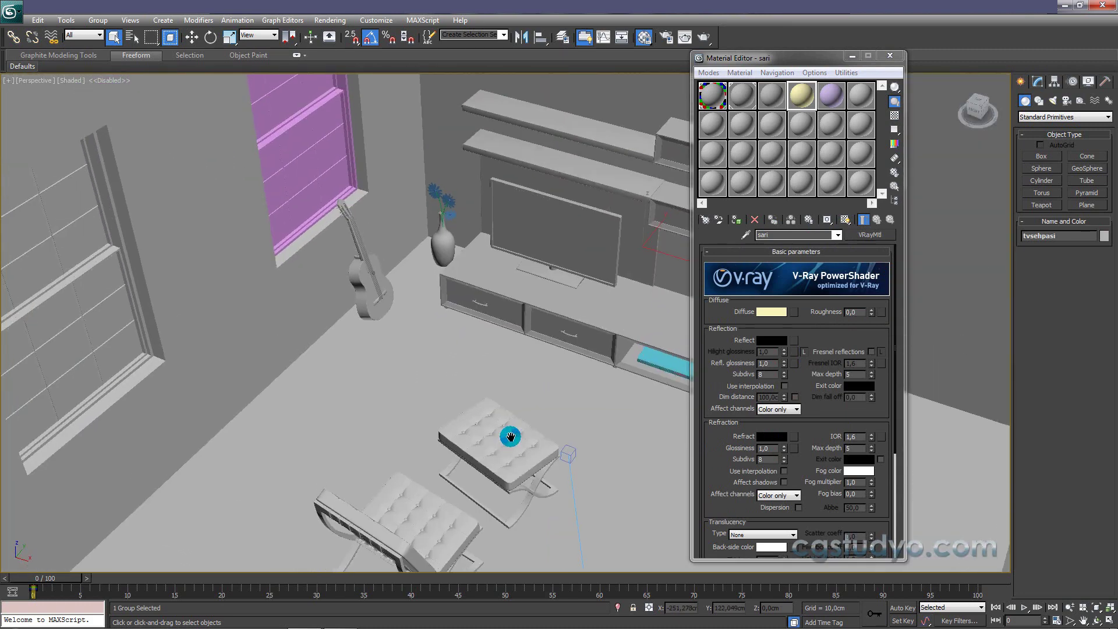
pyautogui.scroll(2, 539, 226)
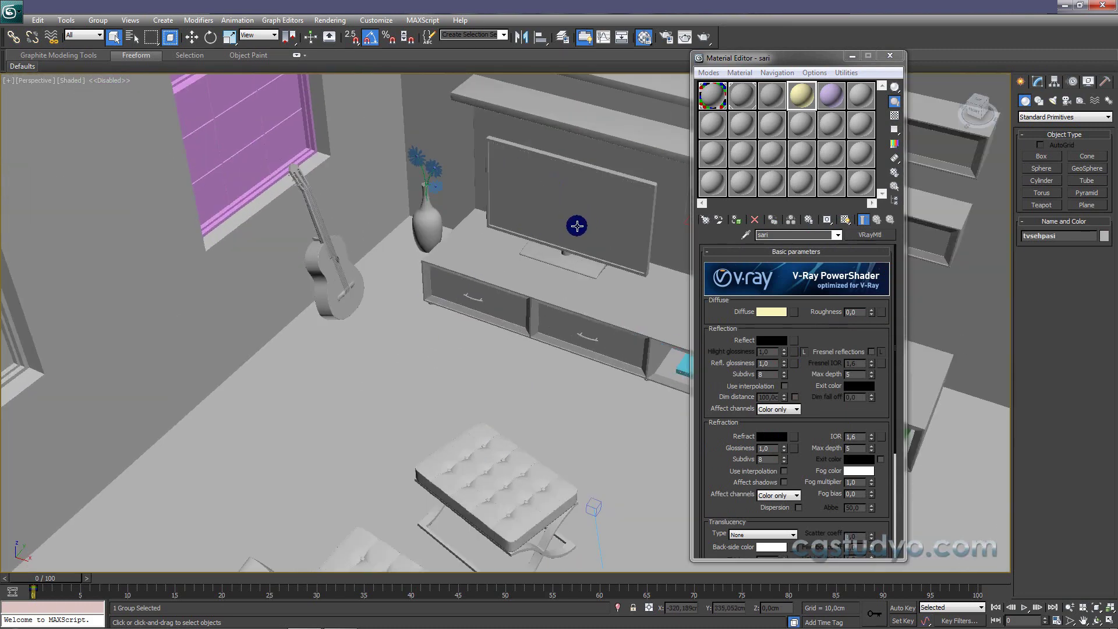
pyautogui.moveTo(576, 226); pyautogui.dragTo(397, 217, button='middle')
pyautogui.moveTo(524, 236); pyautogui.dragTo(416, 225, button='middle')
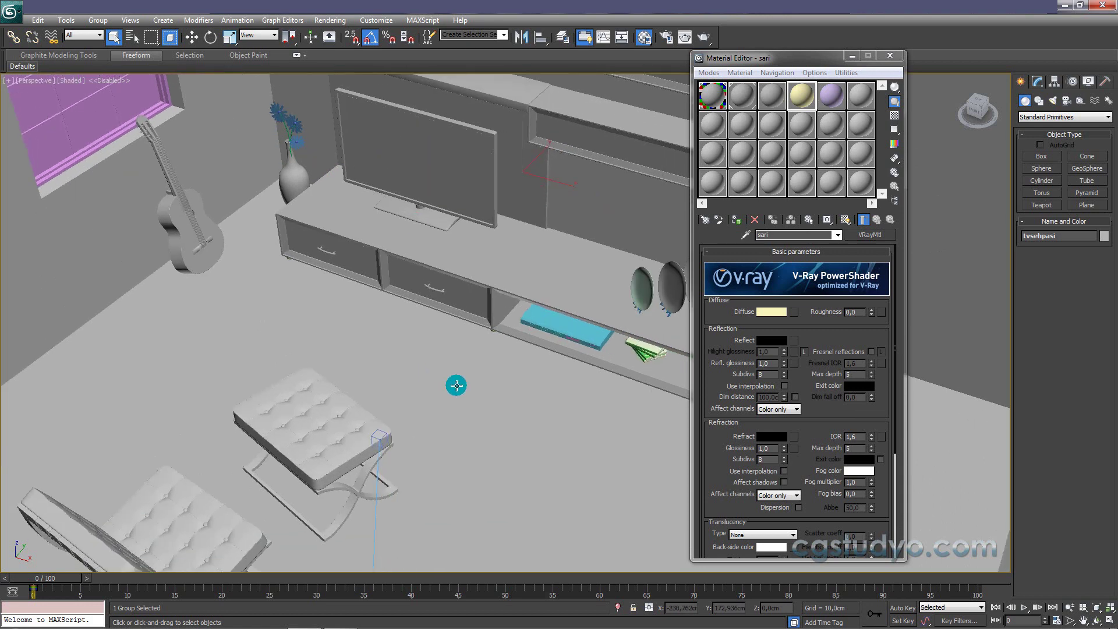
# - Toggle Show Shaded Material in Viewport and scroll the sari material to its Maps rollout
pyautogui.click(845, 219)
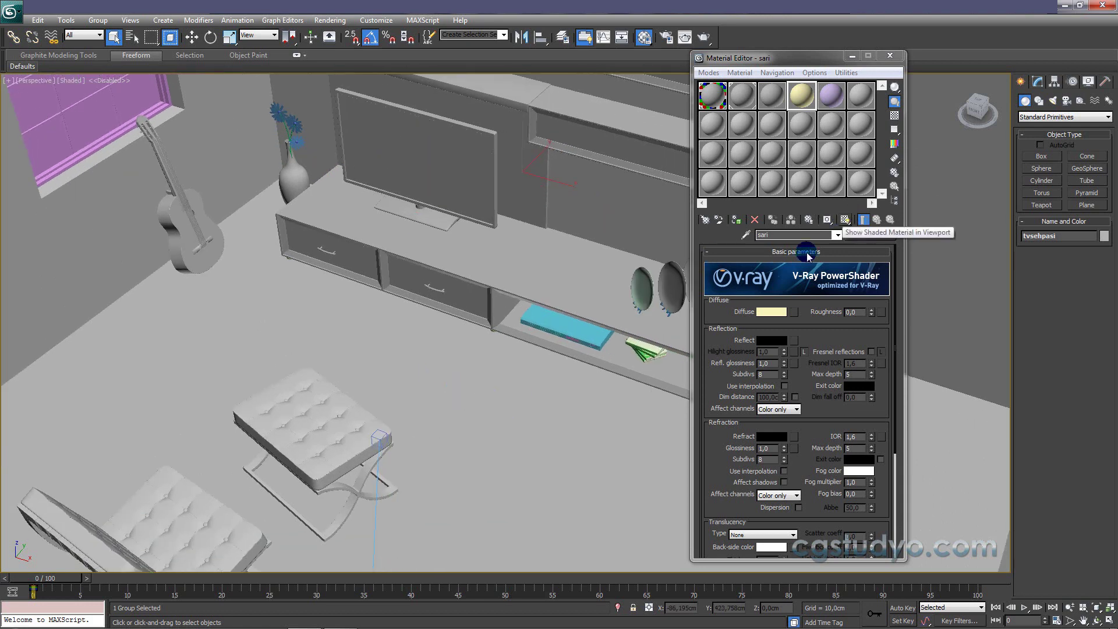
pyautogui.click(867, 214)
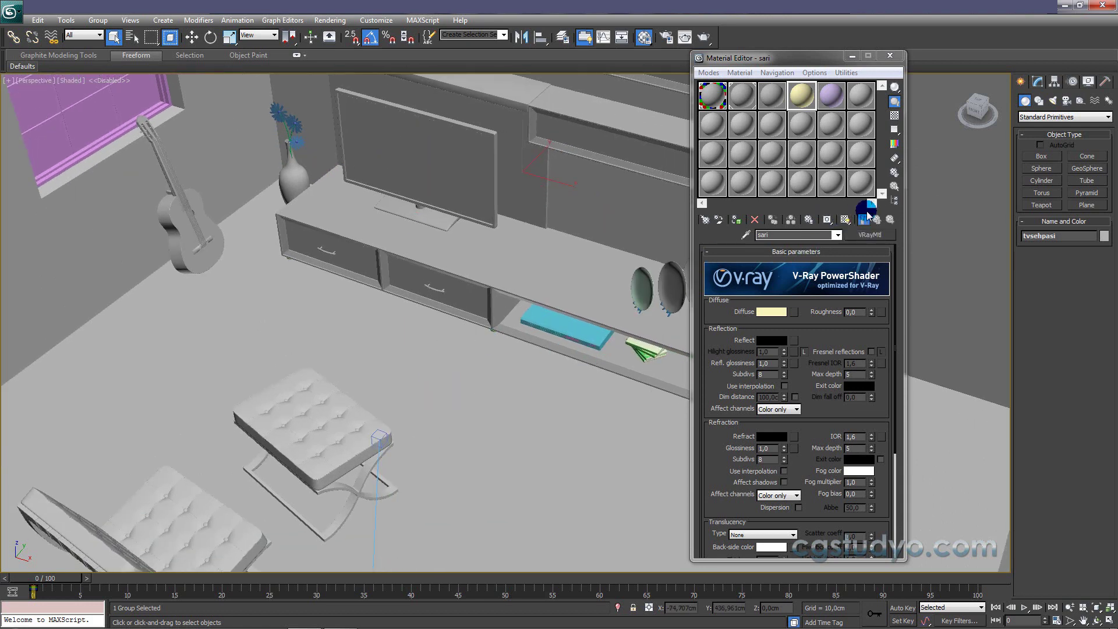
pyautogui.click(878, 223)
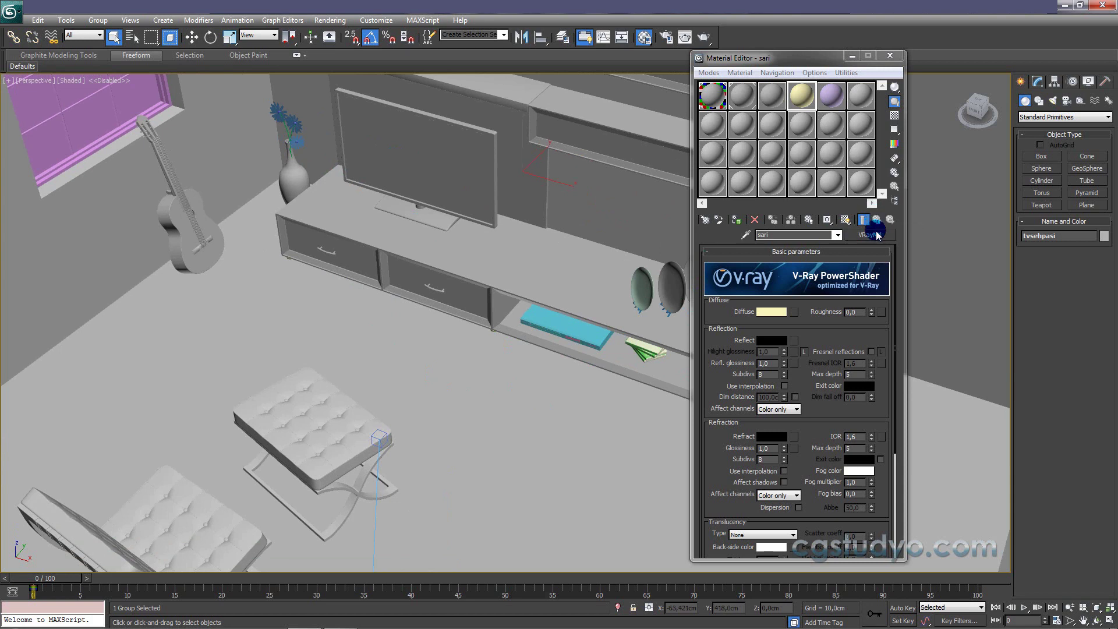
pyautogui.click(889, 221)
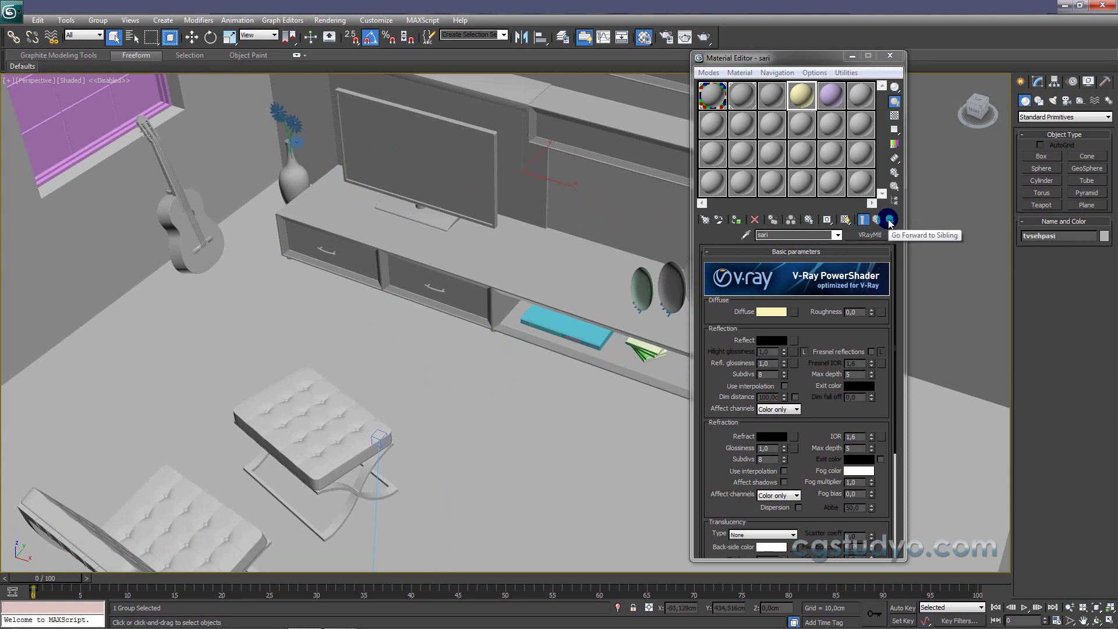
pyautogui.click(890, 355)
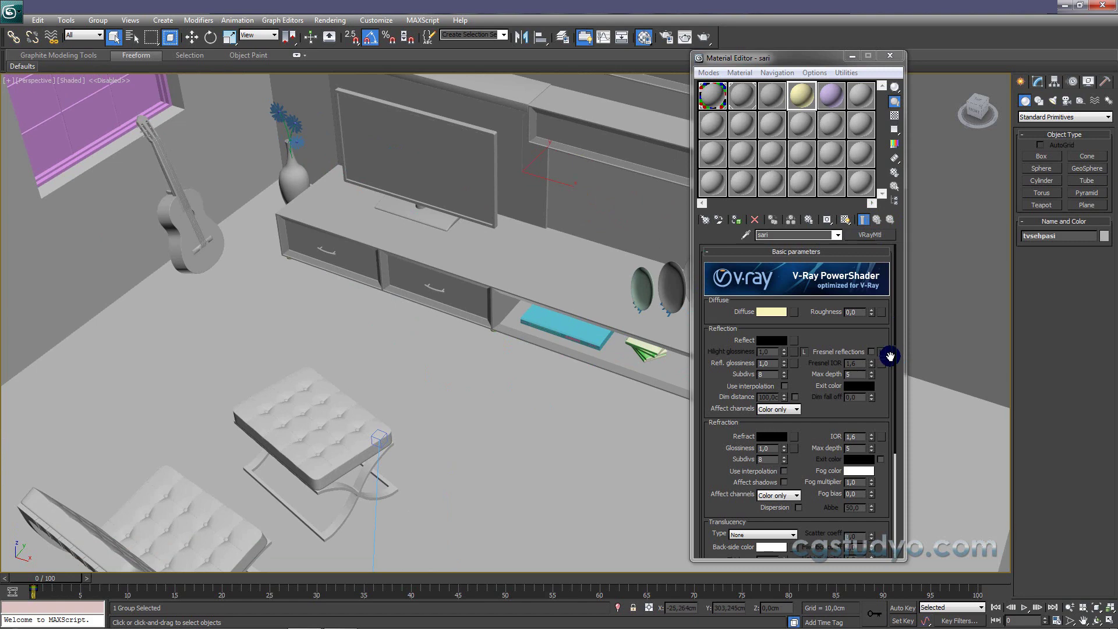
pyautogui.moveTo(890, 356); pyautogui.dragTo(895, 376)
pyautogui.scroll(-3, 844, 515)
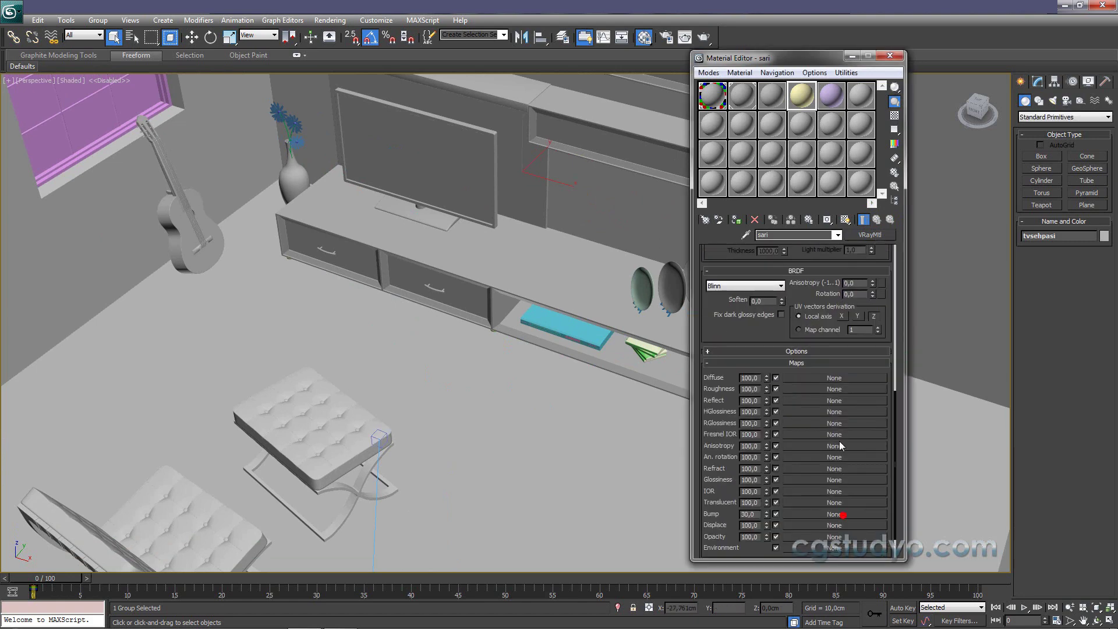
pyautogui.click(818, 412)
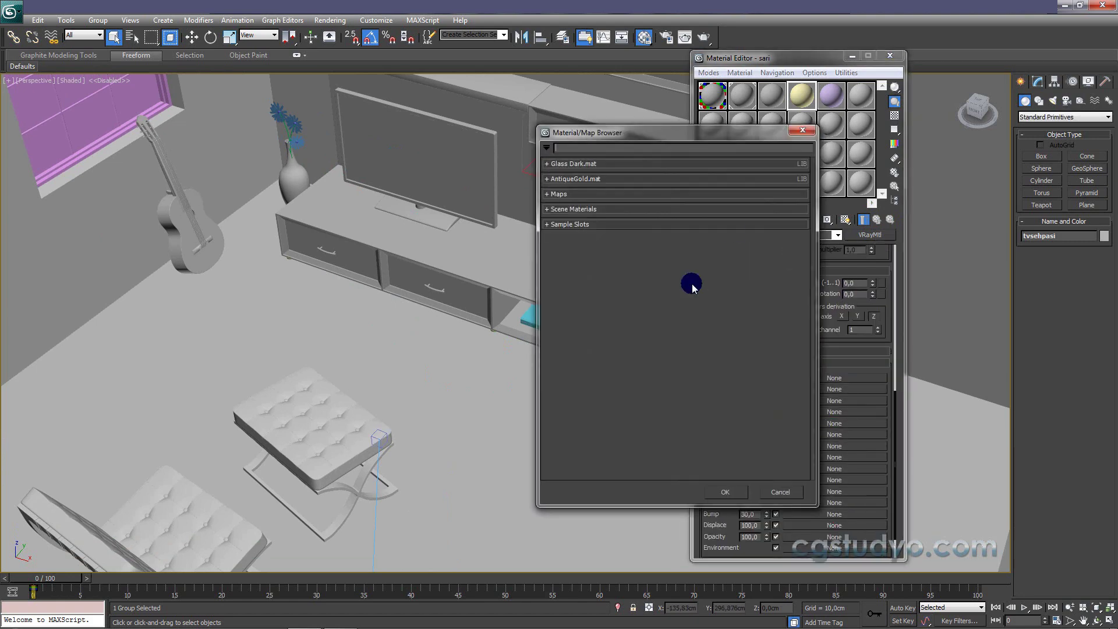
pyautogui.click(801, 128)
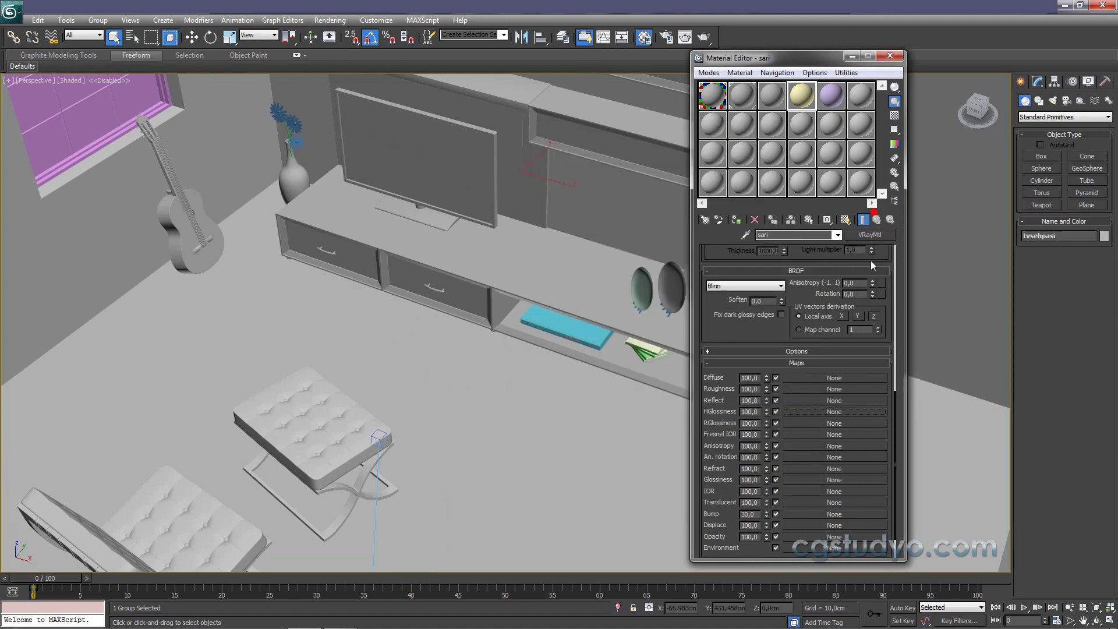
pyautogui.moveTo(895, 450); pyautogui.dragTo(885, 257)
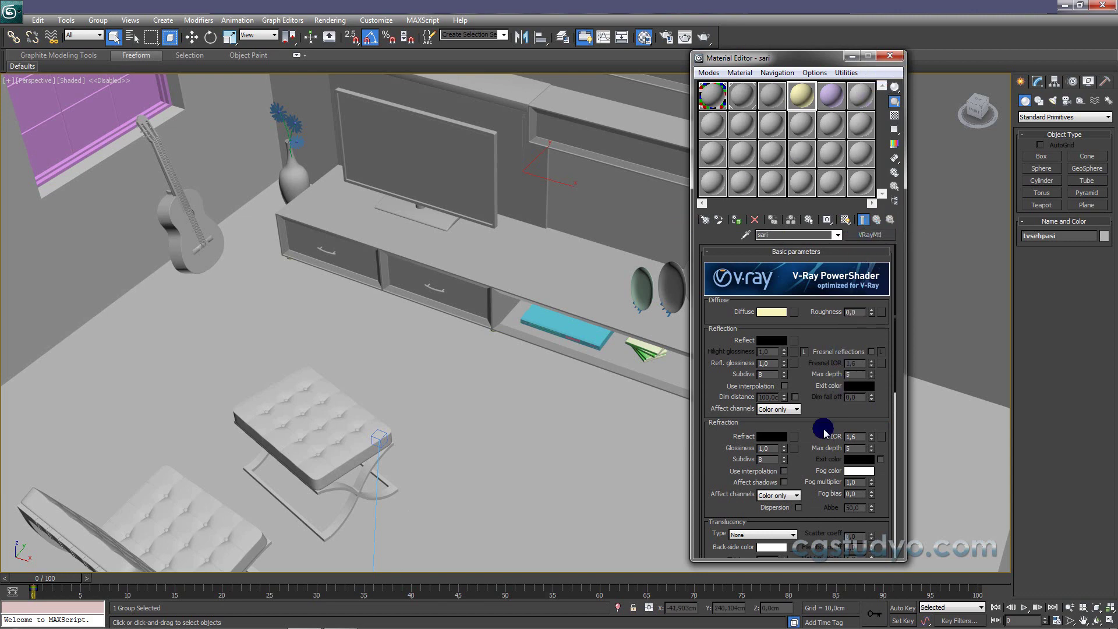
pyautogui.moveTo(458, 339); pyautogui.dragTo(462, 262, button='middle')
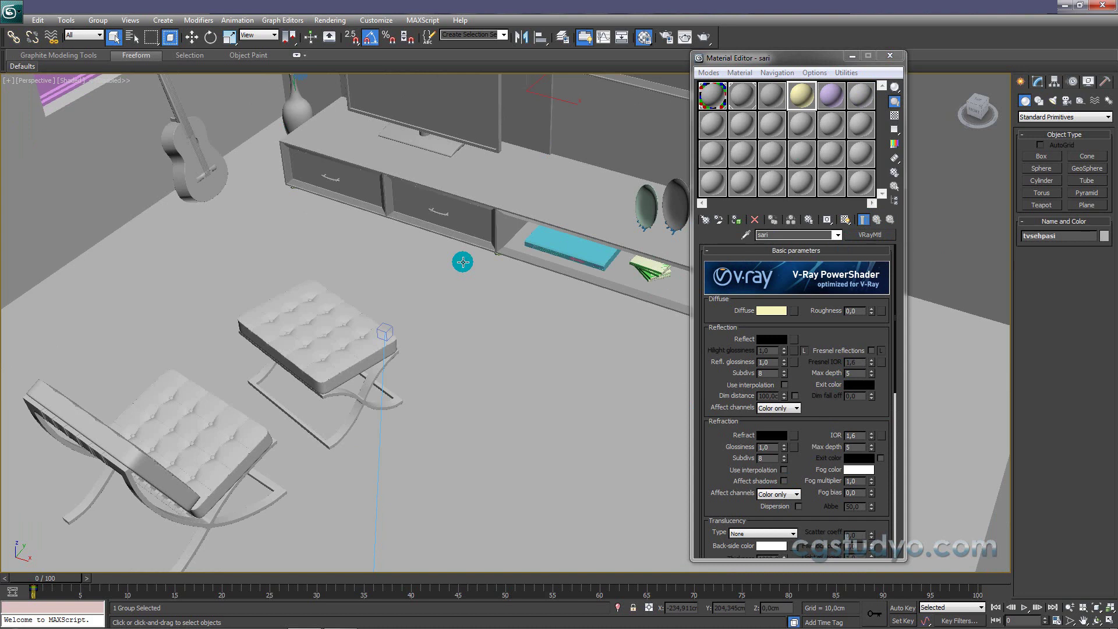